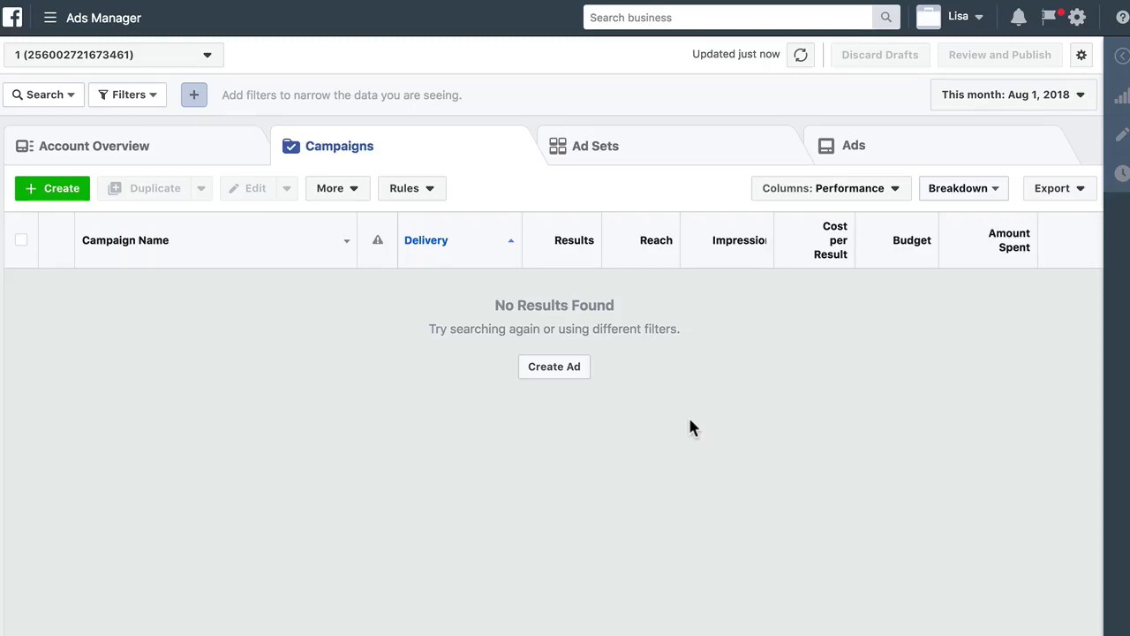
Start a new ad campaign and choose Engagement as its marketing objective
{"action": "left_click", "coordinate": [567, 375]}
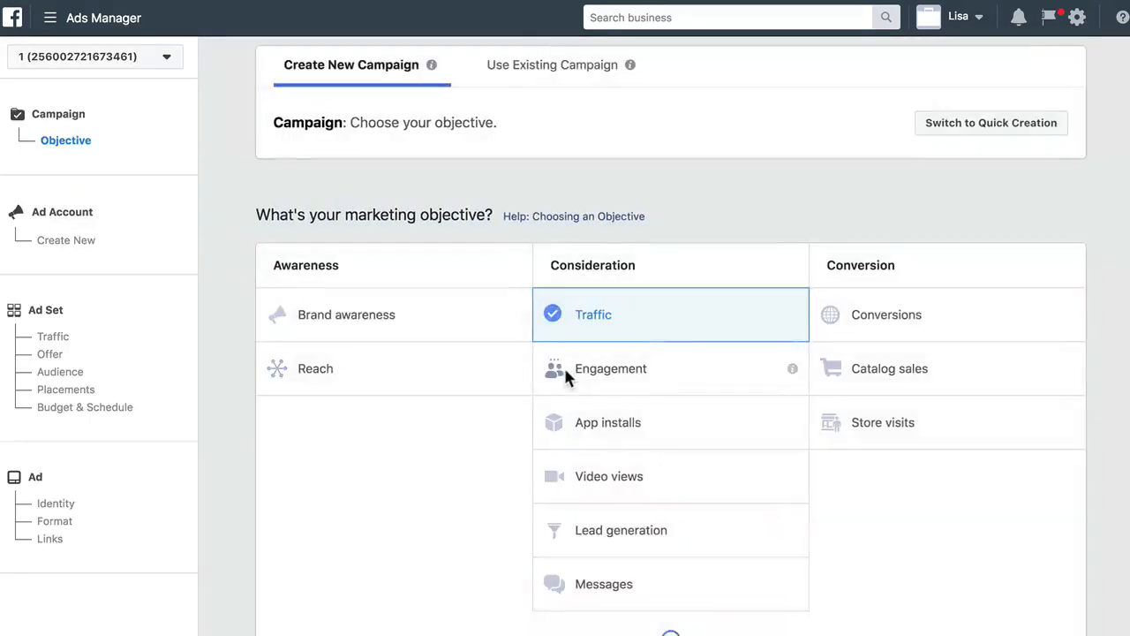
{"action": "scroll", "coordinate": [567, 374], "scroll_direction": "down", "scroll_amount": 2}
{"action": "scroll", "coordinate": [462, 383], "scroll_direction": "up", "scroll_amount": 3}
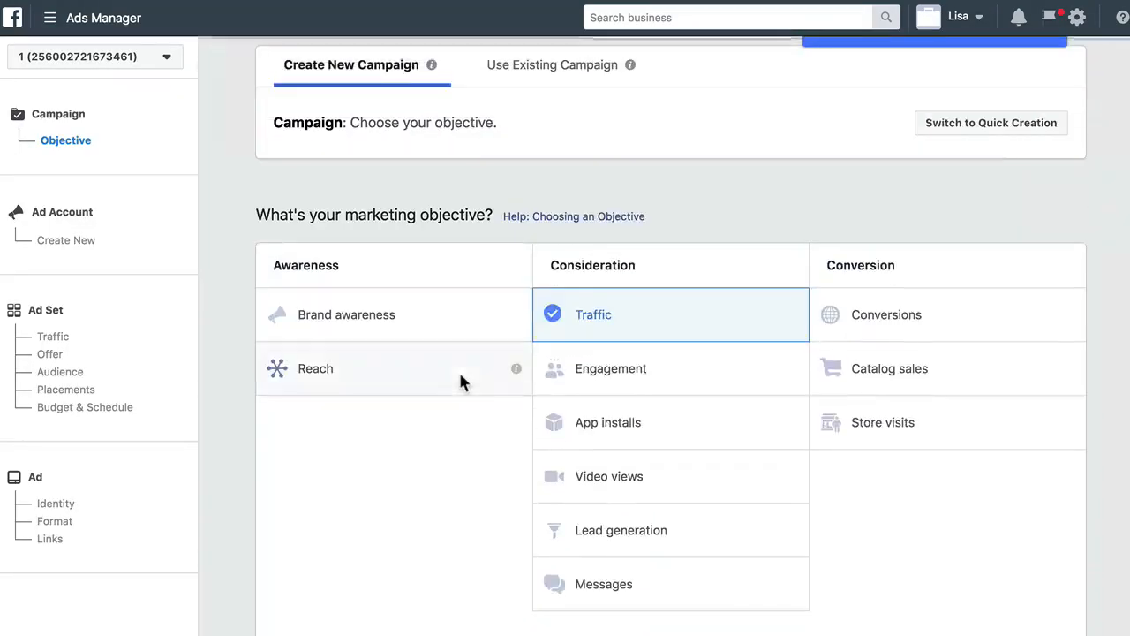
{"action": "left_click", "coordinate": [594, 370]}
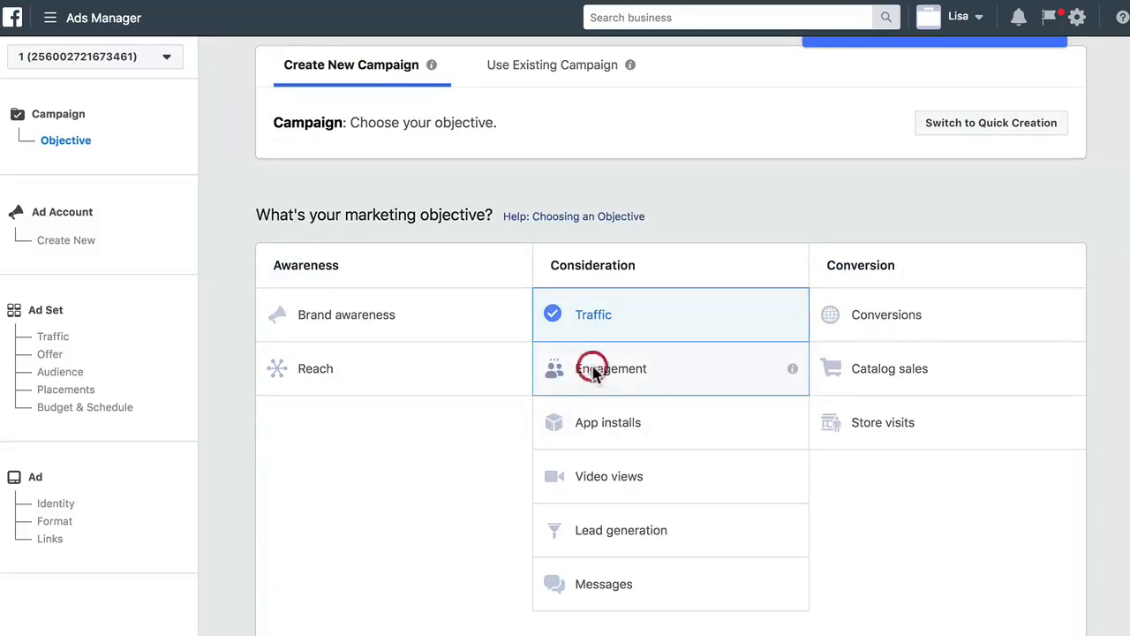
Set the engagement type of the campaign to Page likes
{"action": "scroll", "coordinate": [656, 580], "scroll_direction": "down", "scroll_amount": 2}
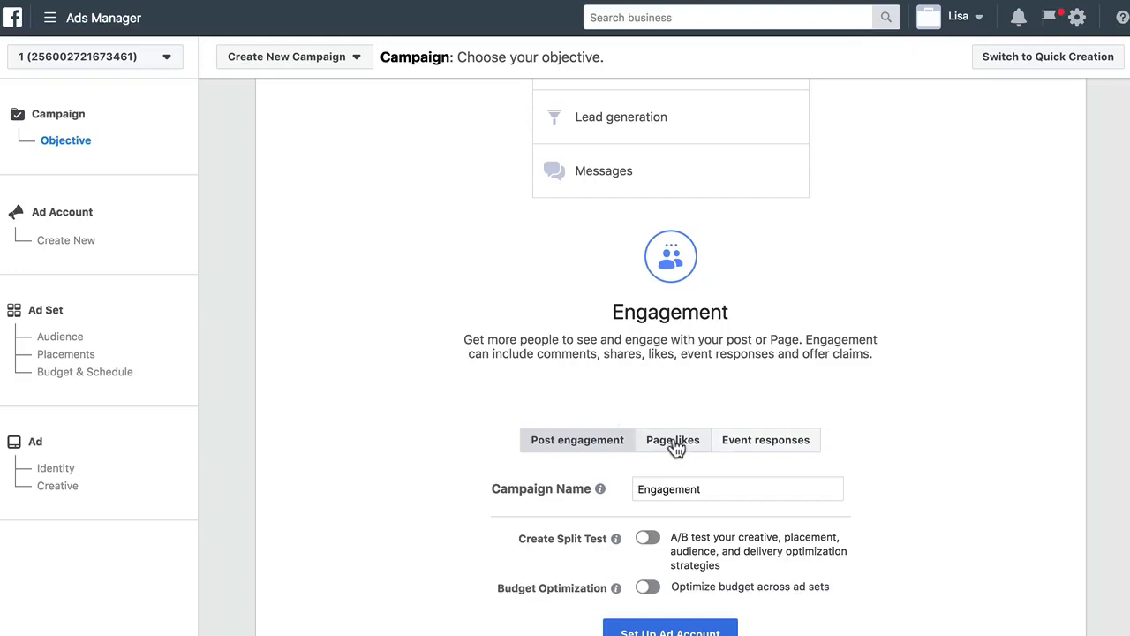
{"action": "left_click", "coordinate": [672, 444]}
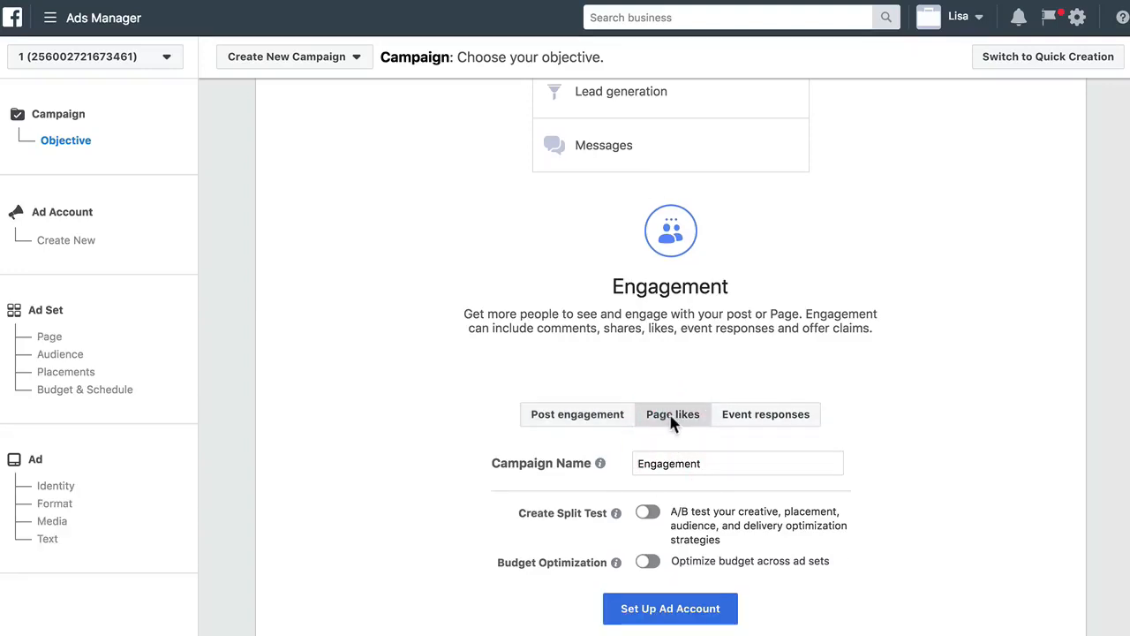
{"action": "left_click", "coordinate": [670, 417]}
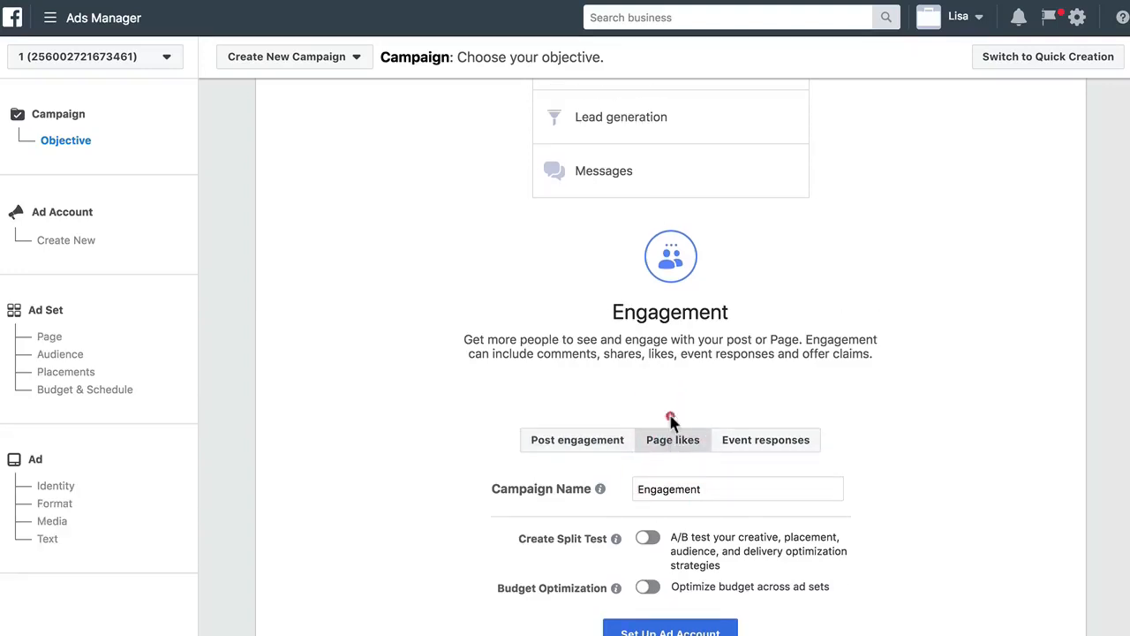
{"action": "left_click", "coordinate": [580, 439]}
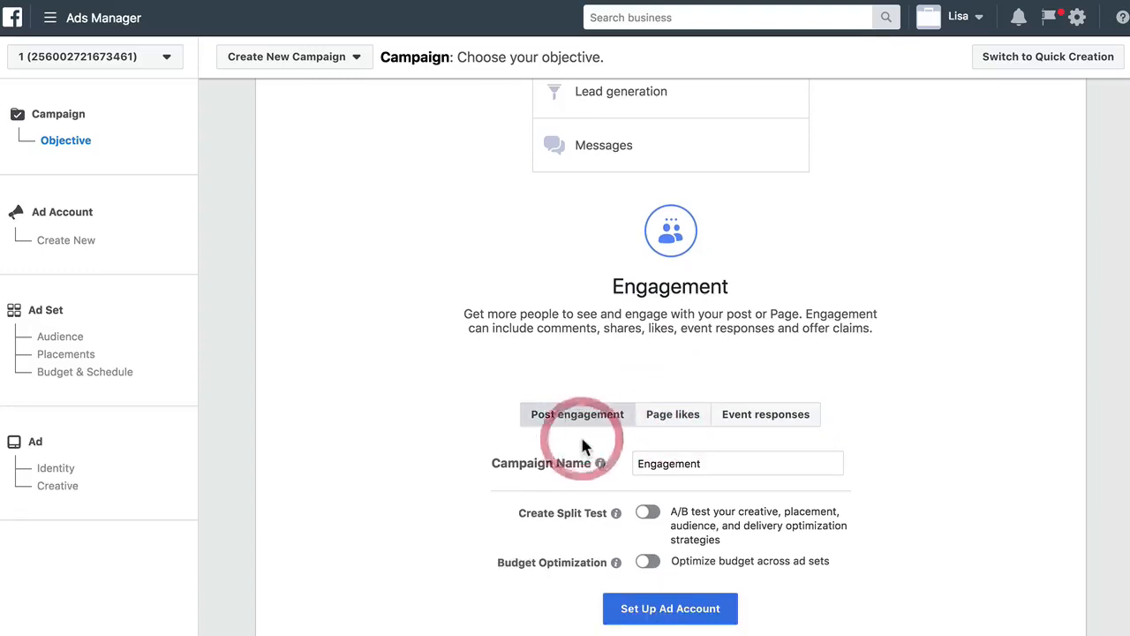
{"action": "left_click", "coordinate": [675, 439]}
Replace the default campaign name with Page Likes
{"action": "left_click", "coordinate": [669, 487]}
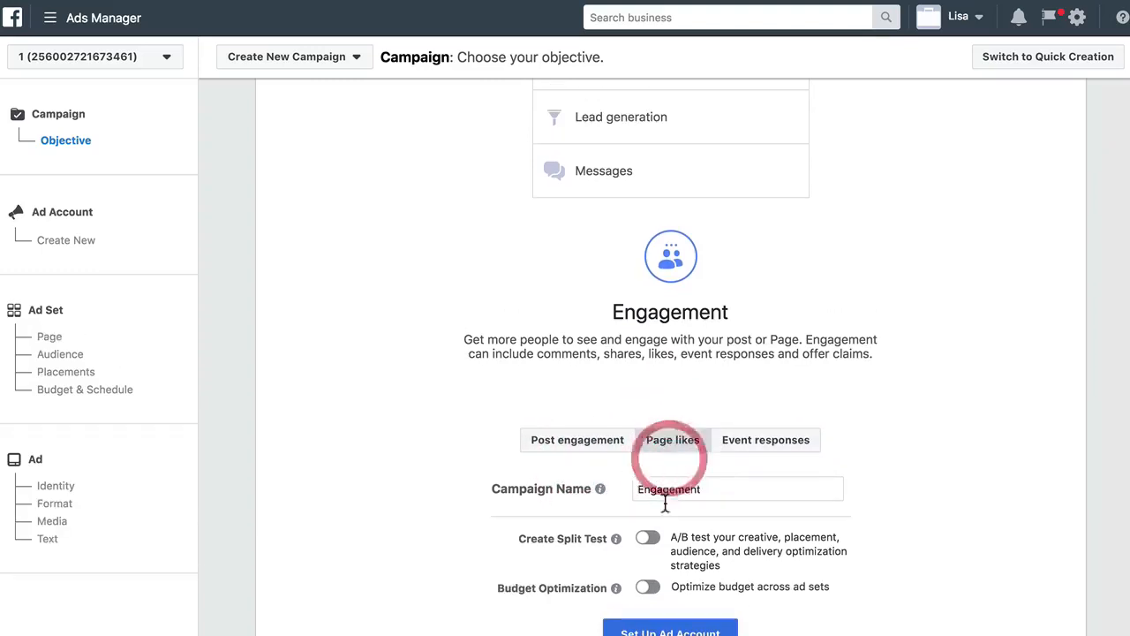
{"action": "double_click", "coordinate": [669, 490]}
{"action": "type", "text": "Page Likes"}
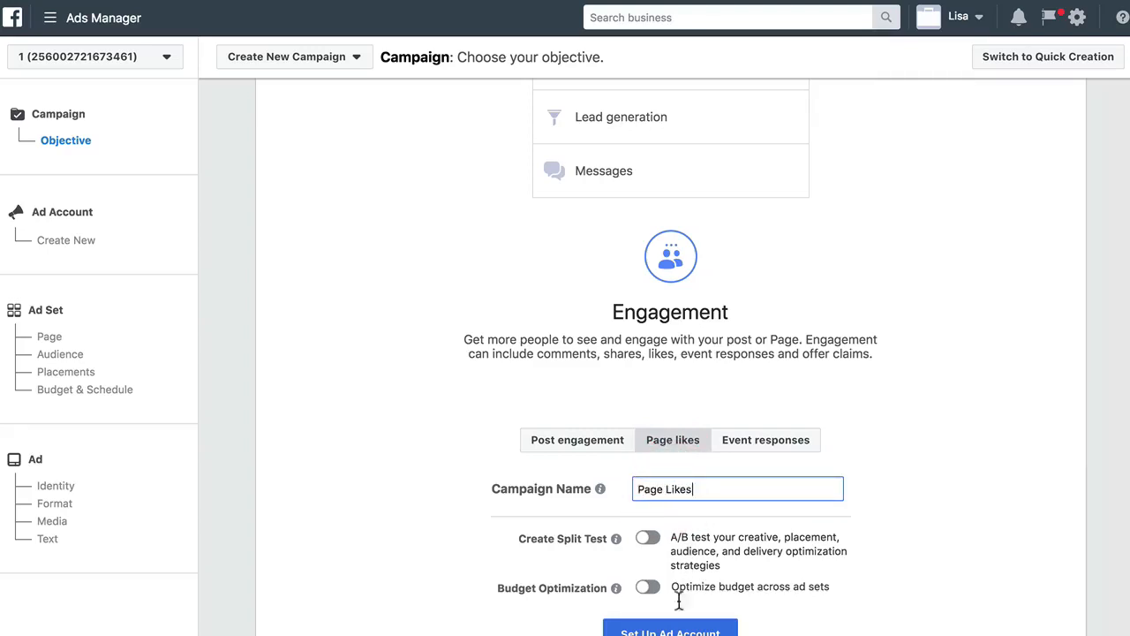
Accept the default country, currency and time zone for the ad account, continue to the ad set, and dismiss the Quick Creation tip
{"action": "mouse_move", "coordinate": [616, 538]}
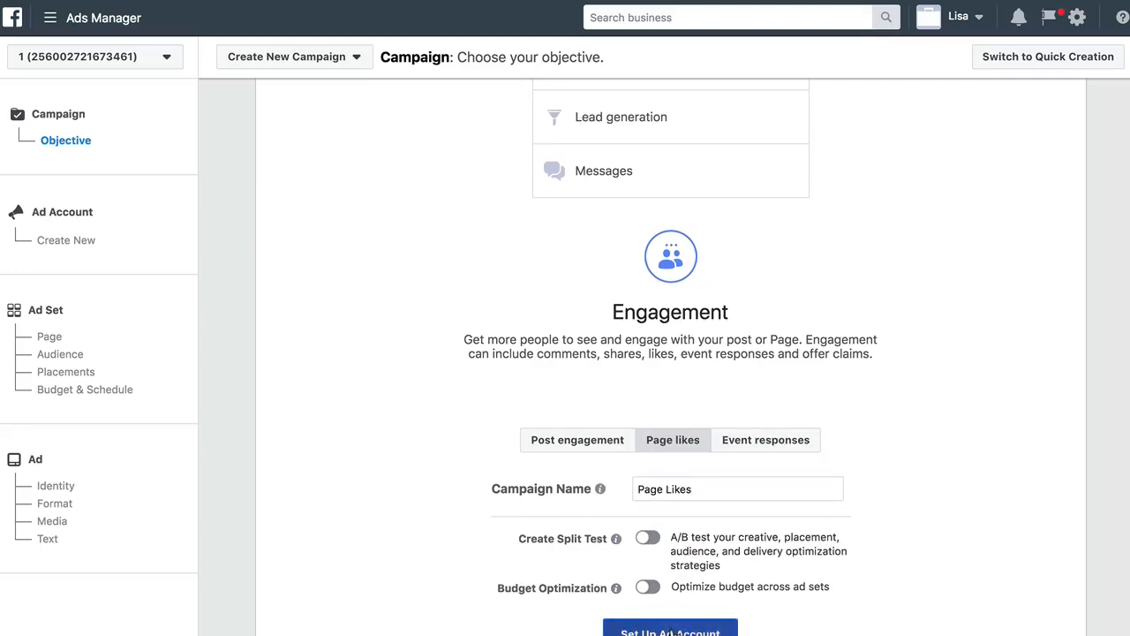
{"action": "left_click", "coordinate": [671, 630]}
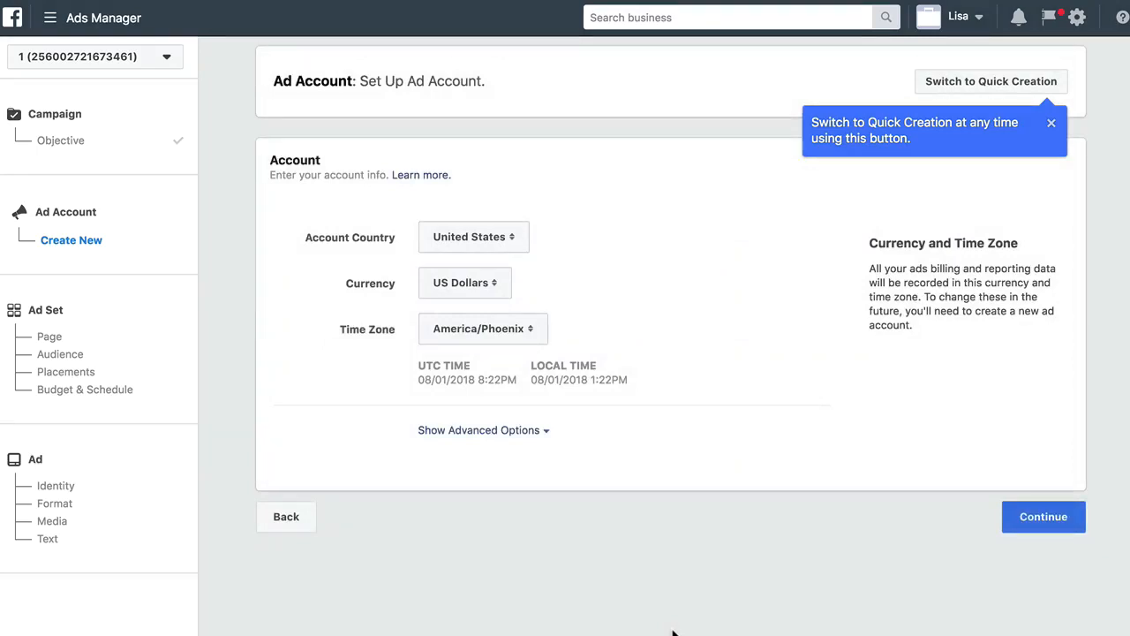
{"action": "left_click", "coordinate": [1042, 519]}
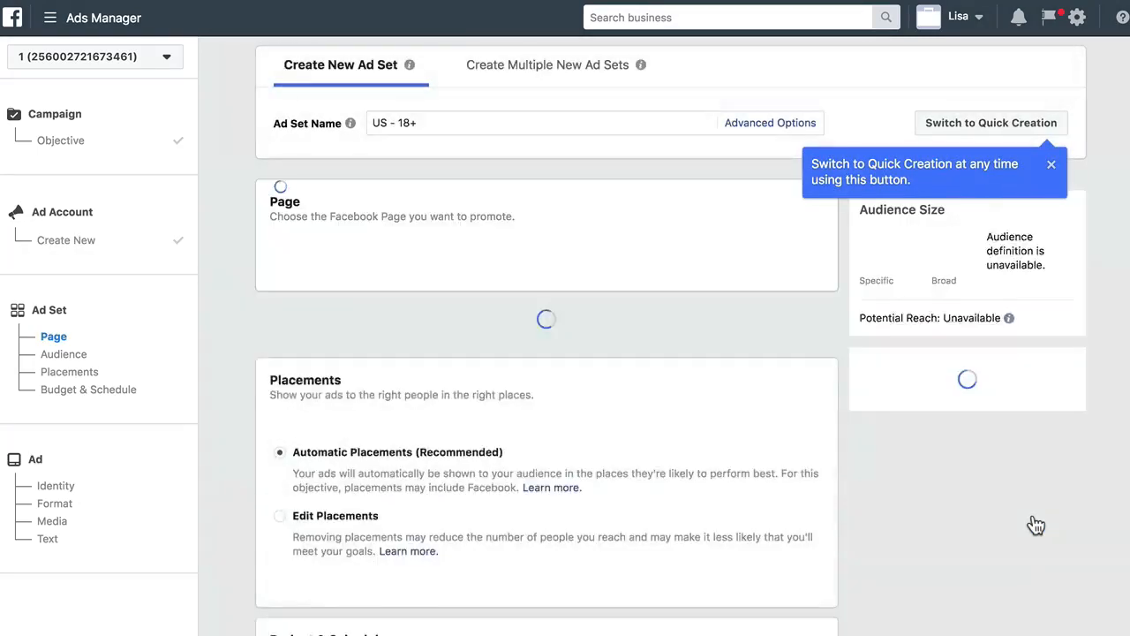
{"action": "left_click", "coordinate": [1050, 165]}
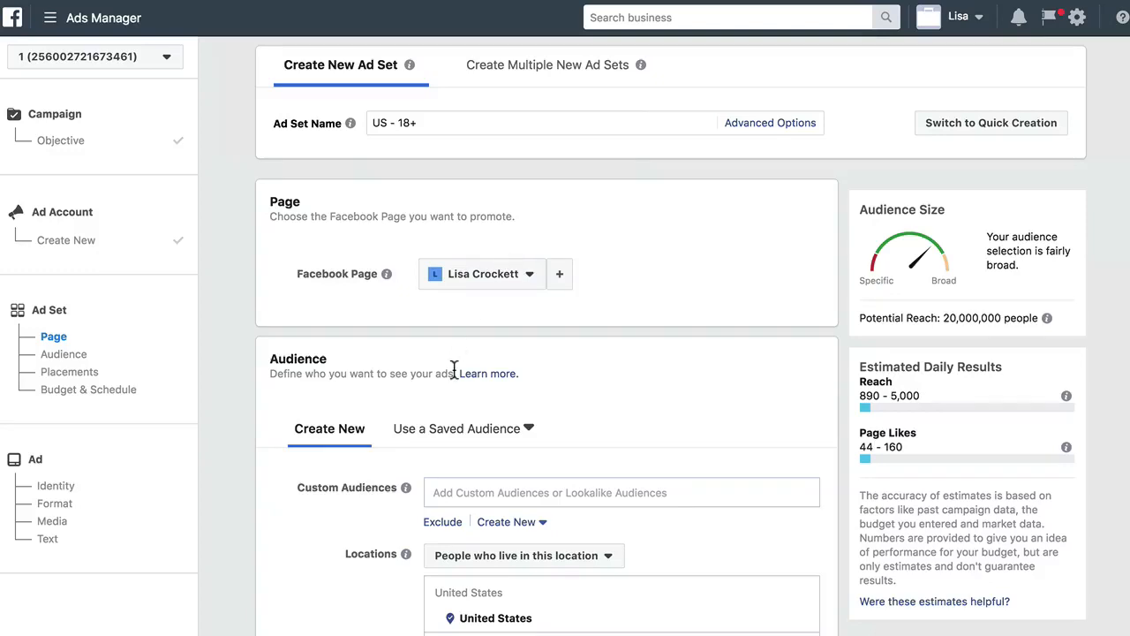
Examine the ad set's Audience settings for location, age and gender
{"action": "scroll", "coordinate": [656, 411], "scroll_direction": "down", "scroll_amount": 5}
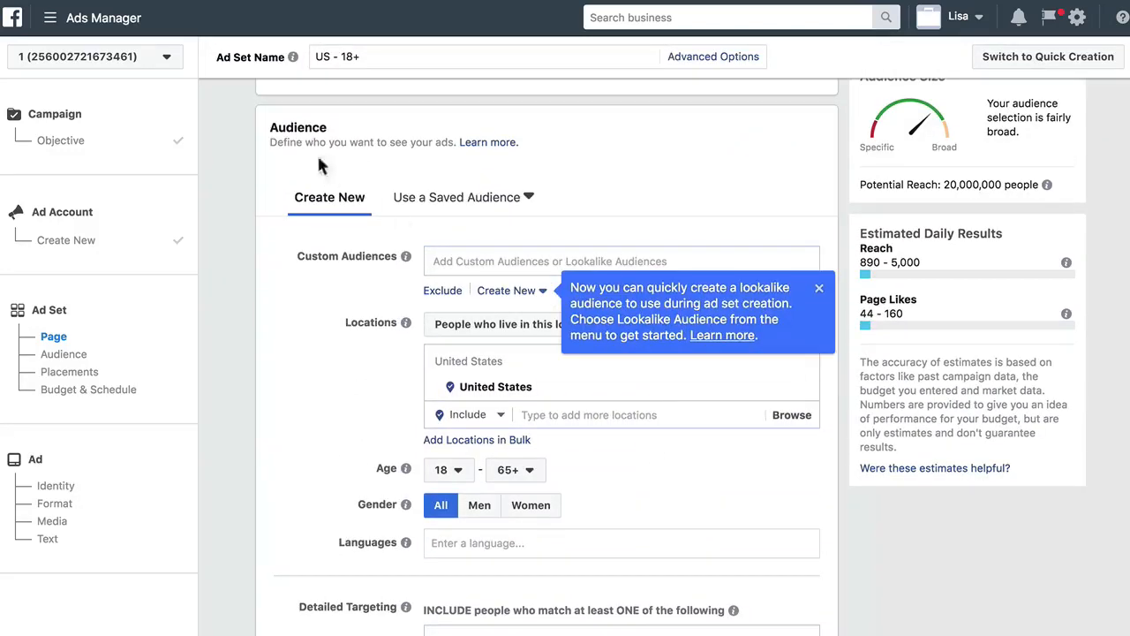
{"action": "double_click", "coordinate": [297, 126]}
{"action": "left_click", "coordinate": [305, 428]}
{"action": "double_click", "coordinate": [381, 468]}
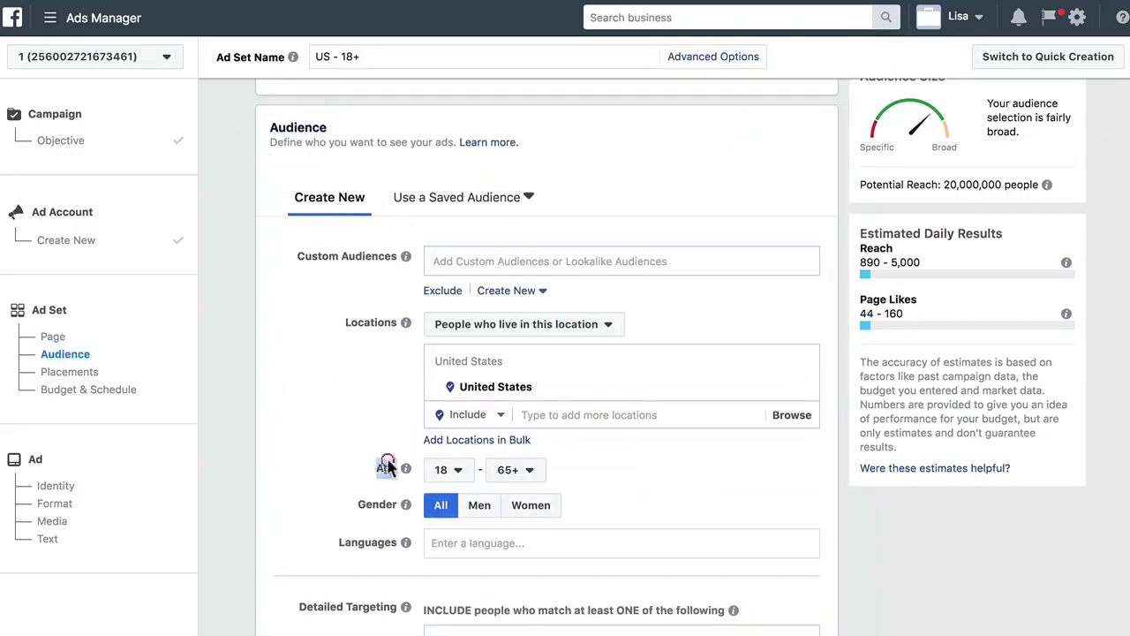
{"action": "double_click", "coordinate": [377, 504]}
{"action": "double_click", "coordinate": [378, 323]}
{"action": "left_click", "coordinate": [379, 325]}
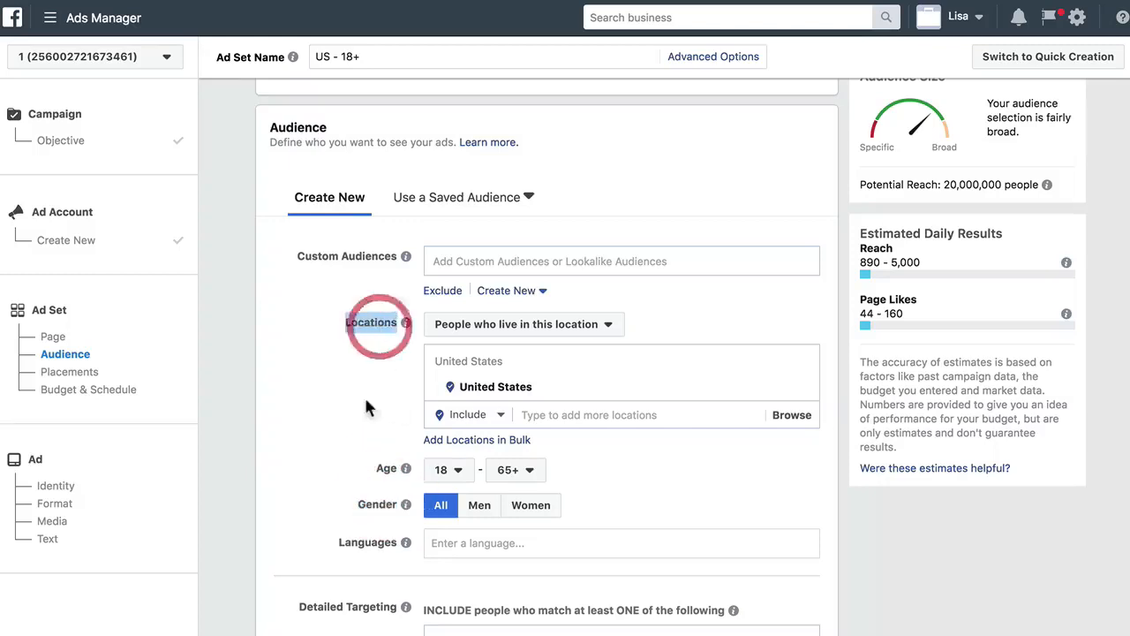
{"action": "left_click", "coordinate": [366, 408]}
Remove the Multi-level marketing, Entrepreneurship and Digital marketing interests from the detailed targeting
{"action": "scroll", "coordinate": [353, 507], "scroll_direction": "down", "scroll_amount": 5}
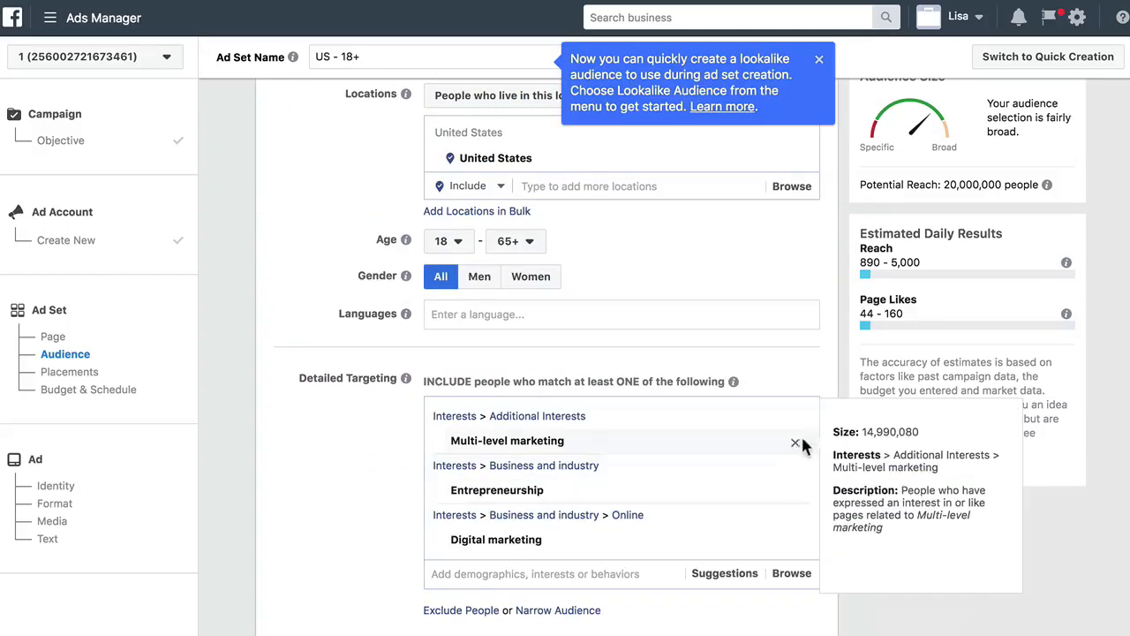
{"action": "left_click", "coordinate": [798, 439]}
{"action": "left_click", "coordinate": [795, 443]}
{"action": "left_click", "coordinate": [796, 446]}
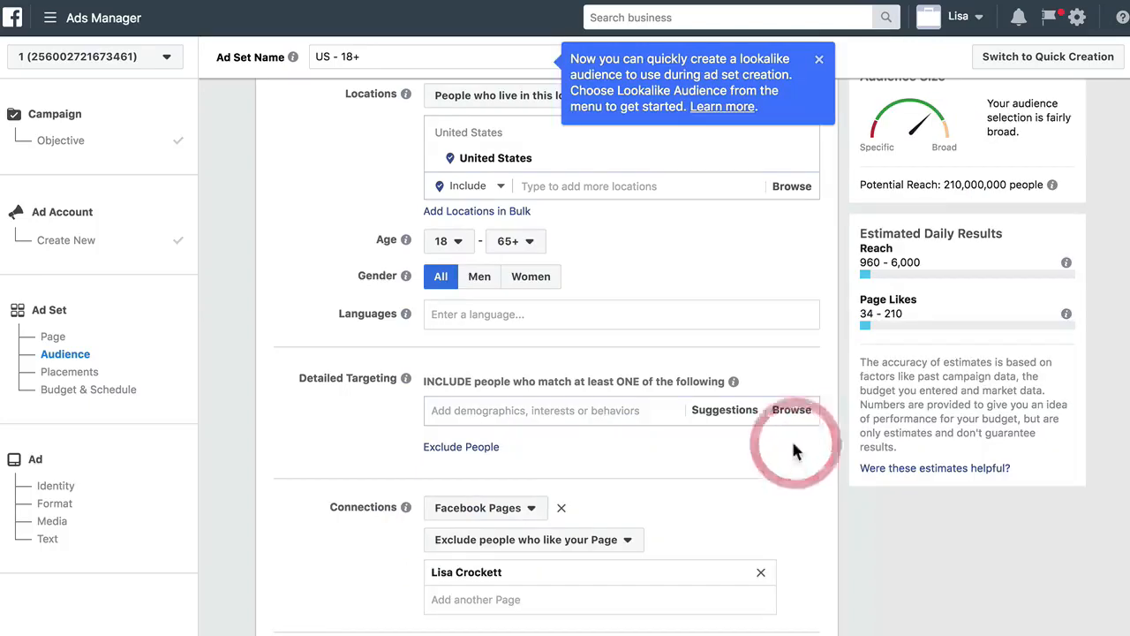
Switch the ad set from automatic placements to Edit Placements
{"action": "scroll", "coordinate": [315, 615], "scroll_direction": "down", "scroll_amount": 10}
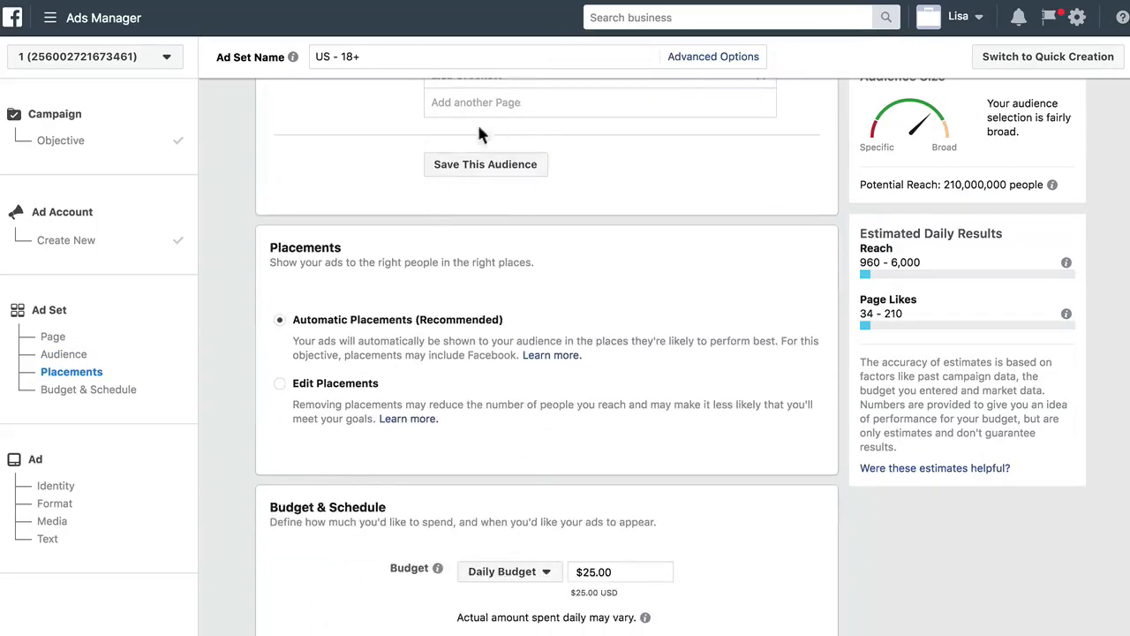
{"action": "left_click", "coordinate": [279, 383]}
{"action": "scroll", "coordinate": [565, 550], "scroll_direction": "down", "scroll_amount": 5}
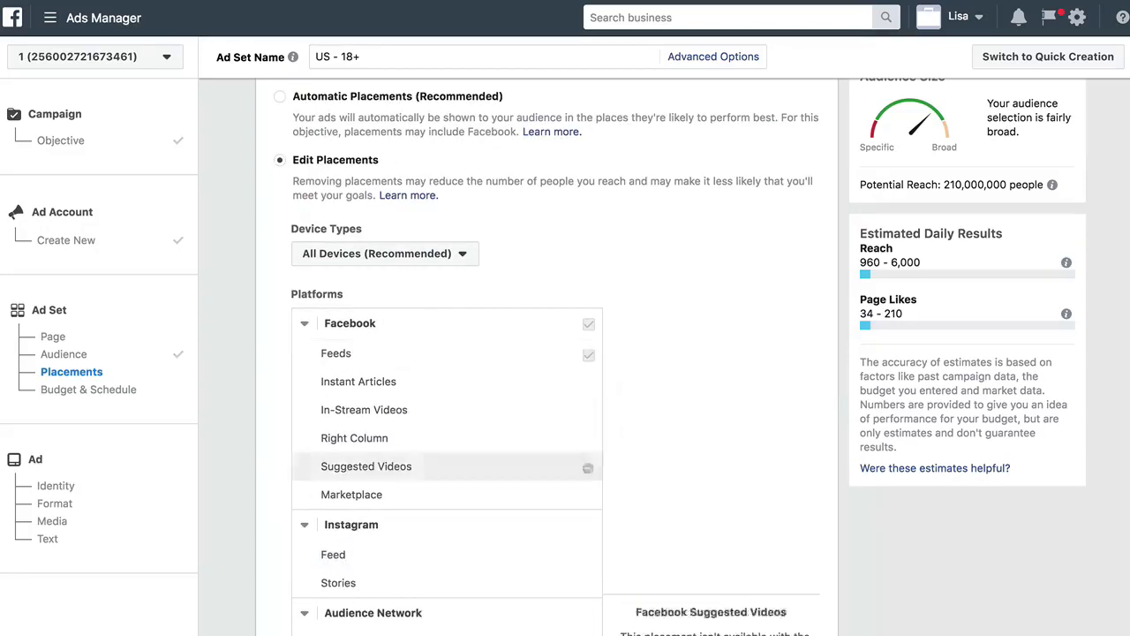
Try limiting the placement device types to Mobile, and re-enable Desktop
{"action": "left_click", "coordinate": [398, 253]}
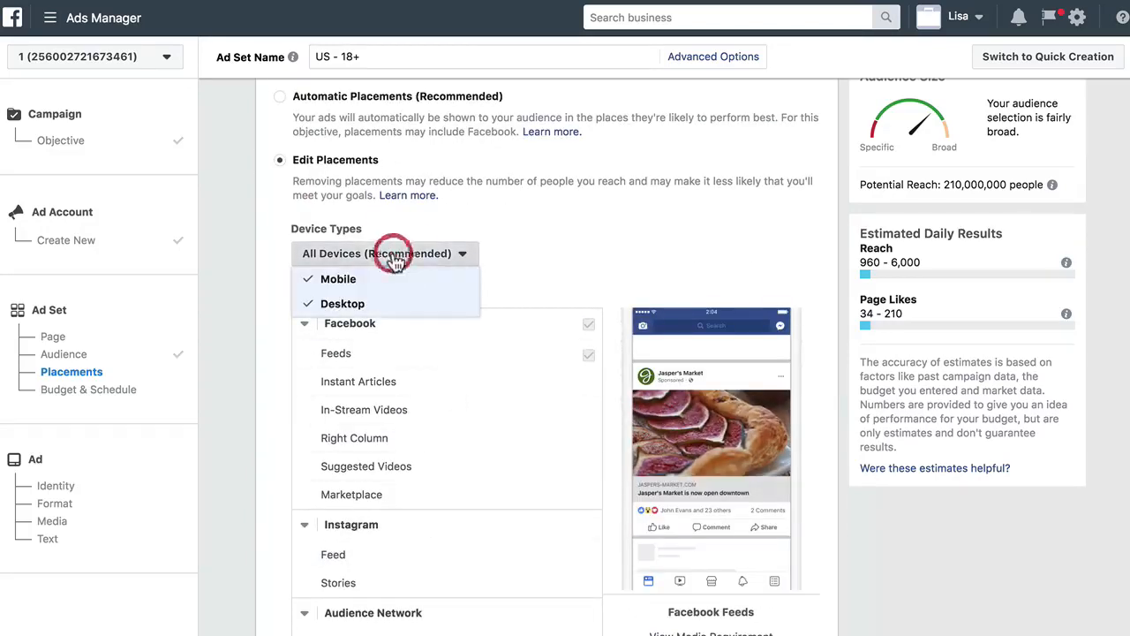
{"action": "left_click", "coordinate": [383, 300]}
{"action": "left_click", "coordinate": [343, 254]}
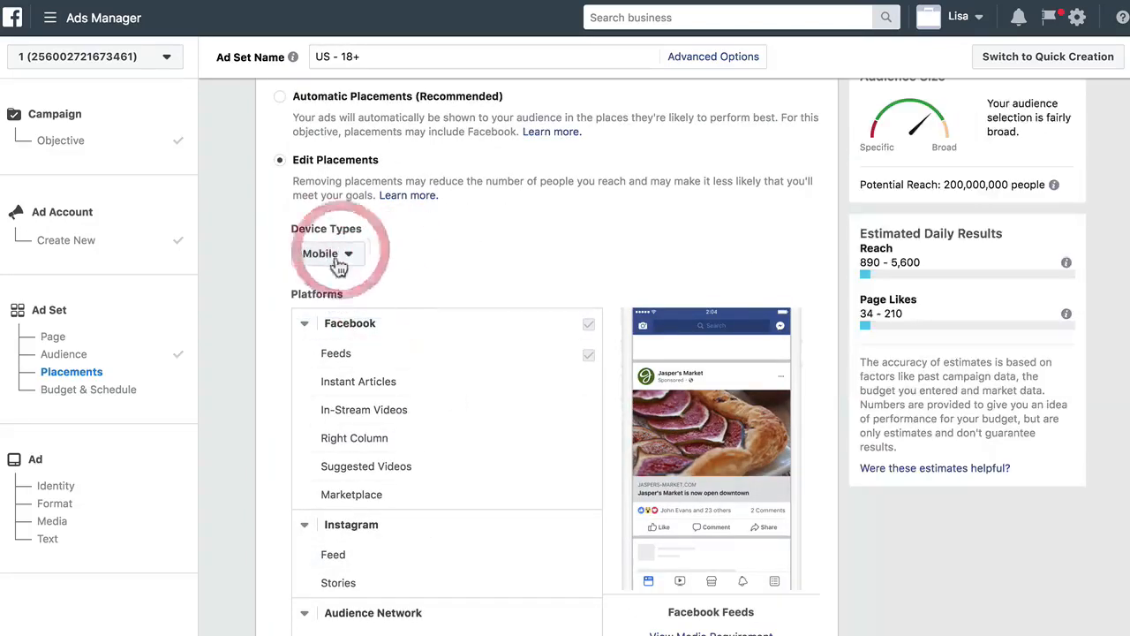
{"action": "left_click", "coordinate": [318, 254]}
{"action": "left_click", "coordinate": [336, 303]}
{"action": "left_click", "coordinate": [578, 265]}
Rename the ad set from existing info using Interests, Age and Country, removing the Campaign Name component
{"action": "scroll", "coordinate": [579, 266], "scroll_direction": "down", "scroll_amount": 7}
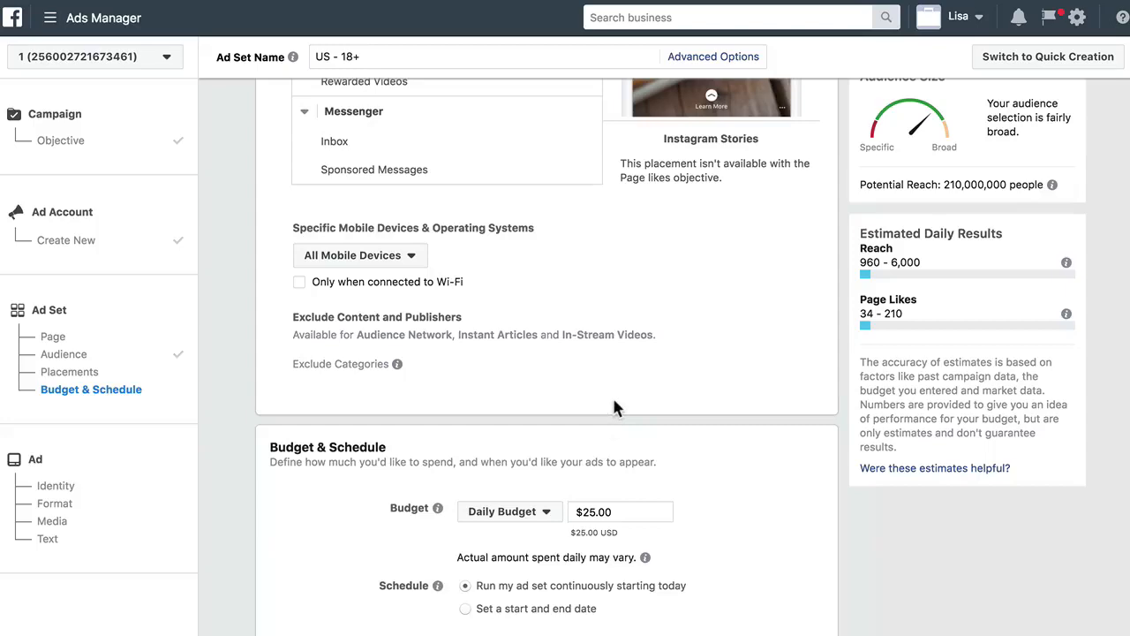
{"action": "scroll", "coordinate": [614, 404], "scroll_direction": "up", "scroll_amount": 10}
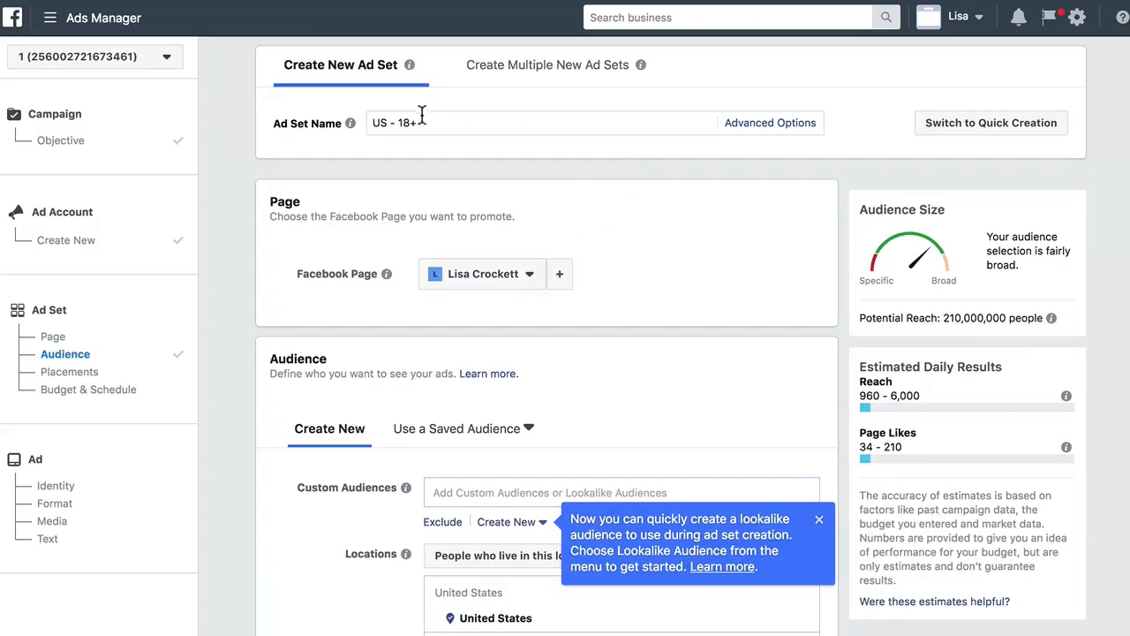
{"action": "triple_click", "coordinate": [422, 122]}
{"action": "left_click", "coordinate": [468, 122]}
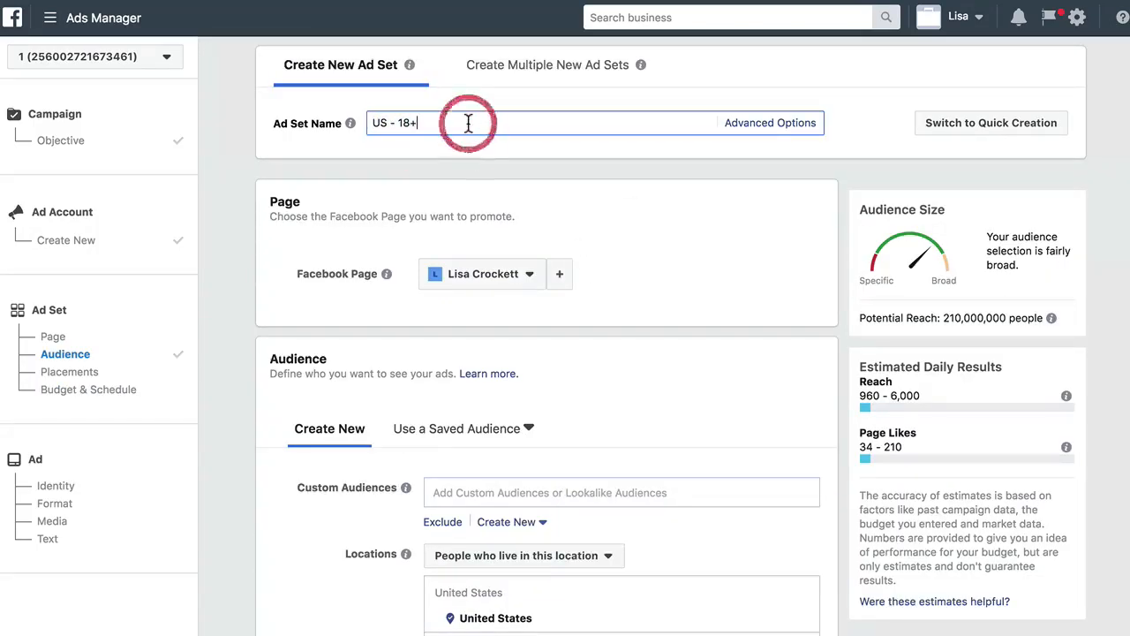
{"action": "left_click_drag", "start_coordinate": [468, 123], "coordinate": [273, 121]}
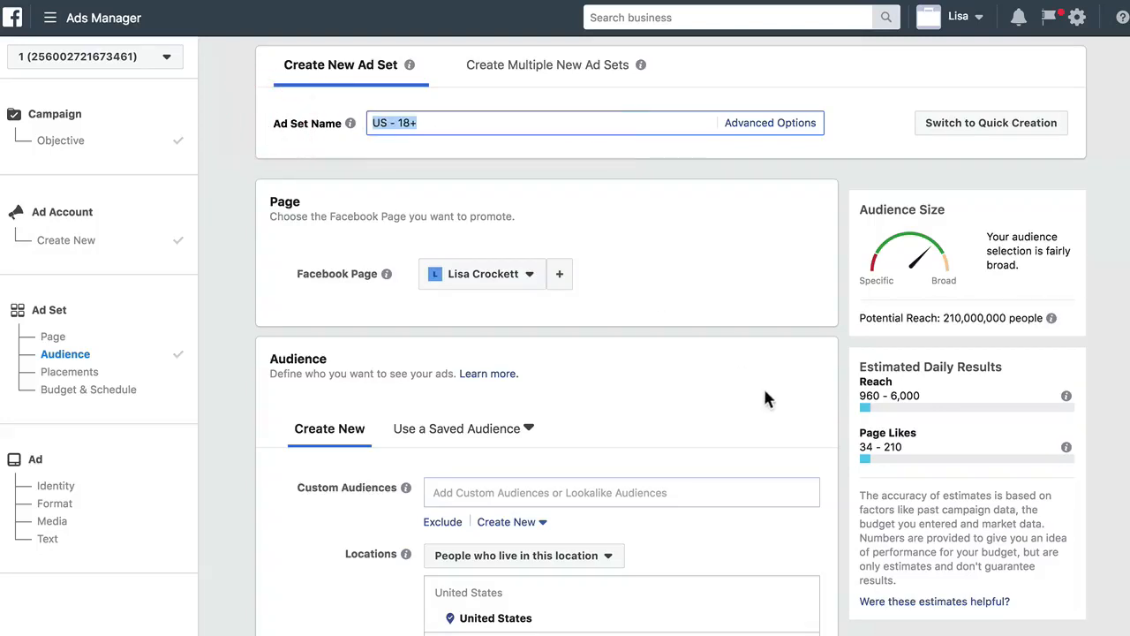
{"action": "key", "text": "BackSpace"}
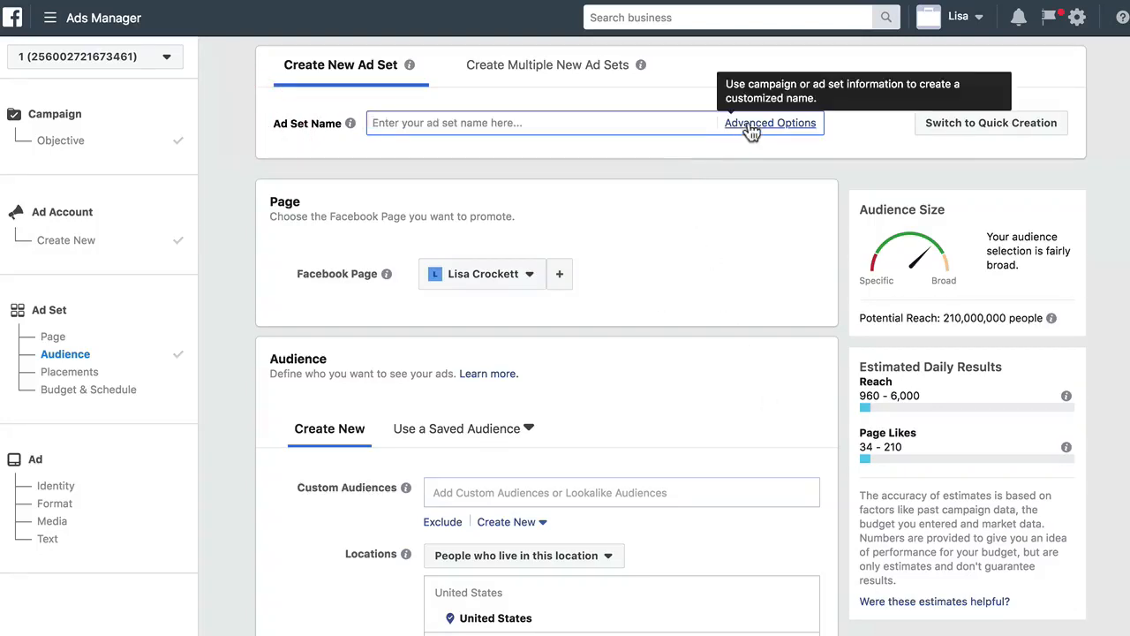
{"action": "left_click", "coordinate": [747, 126]}
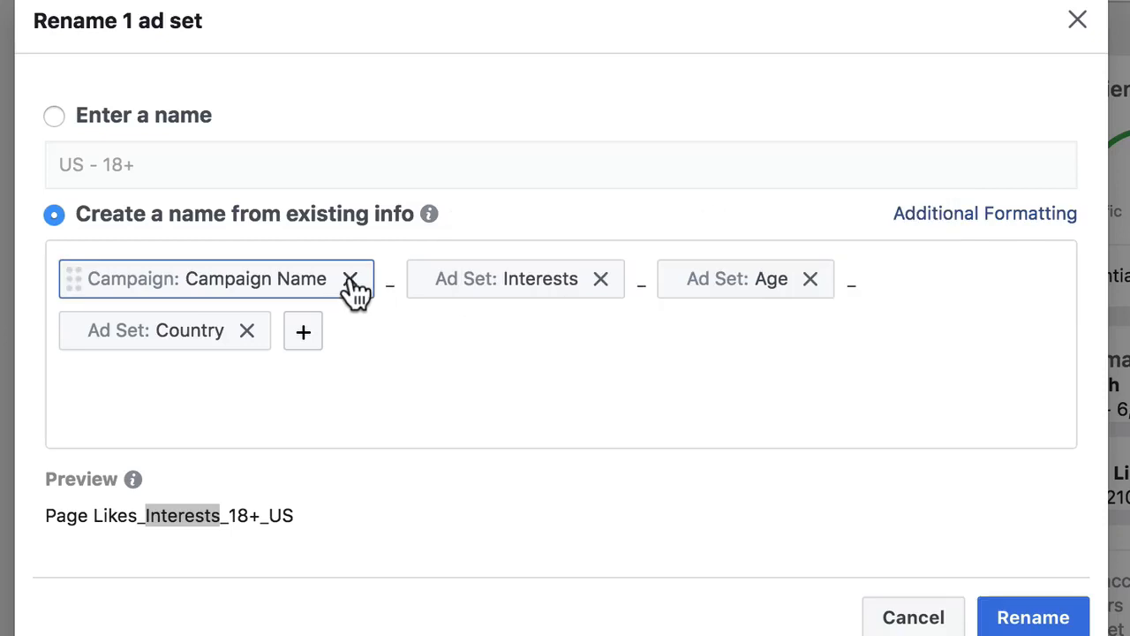
{"action": "left_click", "coordinate": [351, 279]}
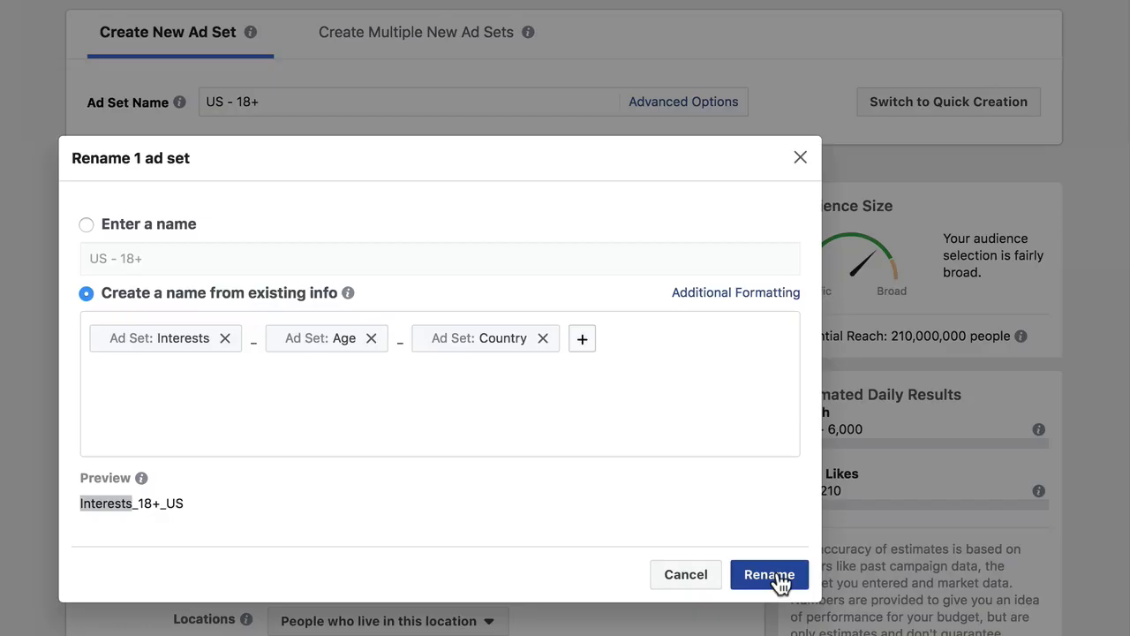
{"action": "left_click", "coordinate": [770, 575]}
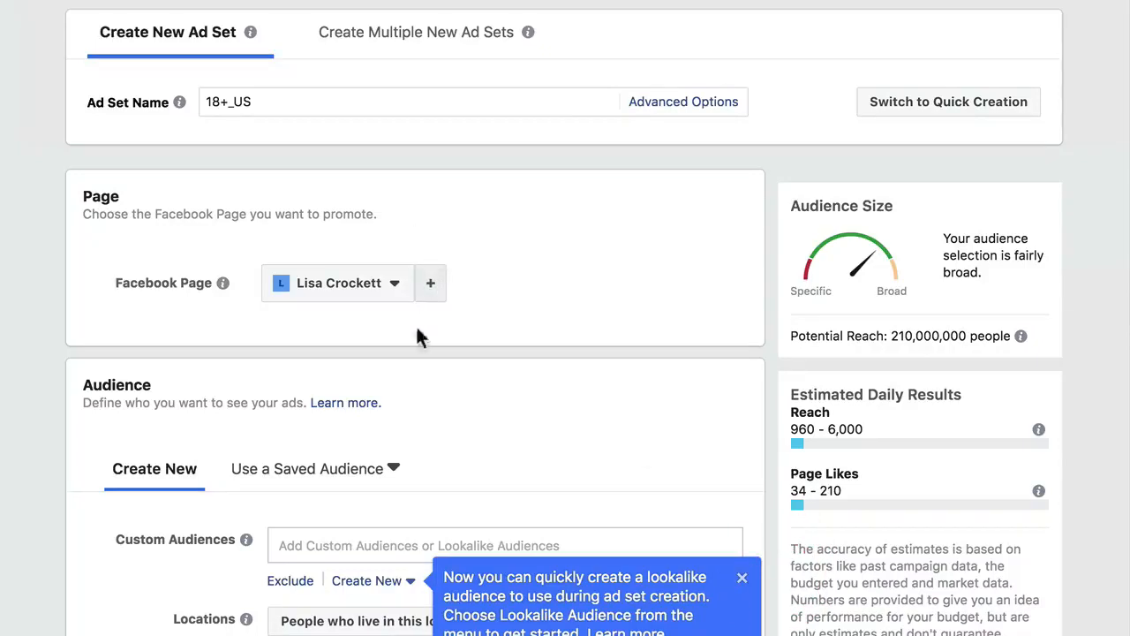
Try replacing United States with the Worldwide region in the ad set's audience locations, dismissing the lookalike audience tip
{"action": "scroll", "coordinate": [490, 388], "scroll_direction": "down", "scroll_amount": 3}
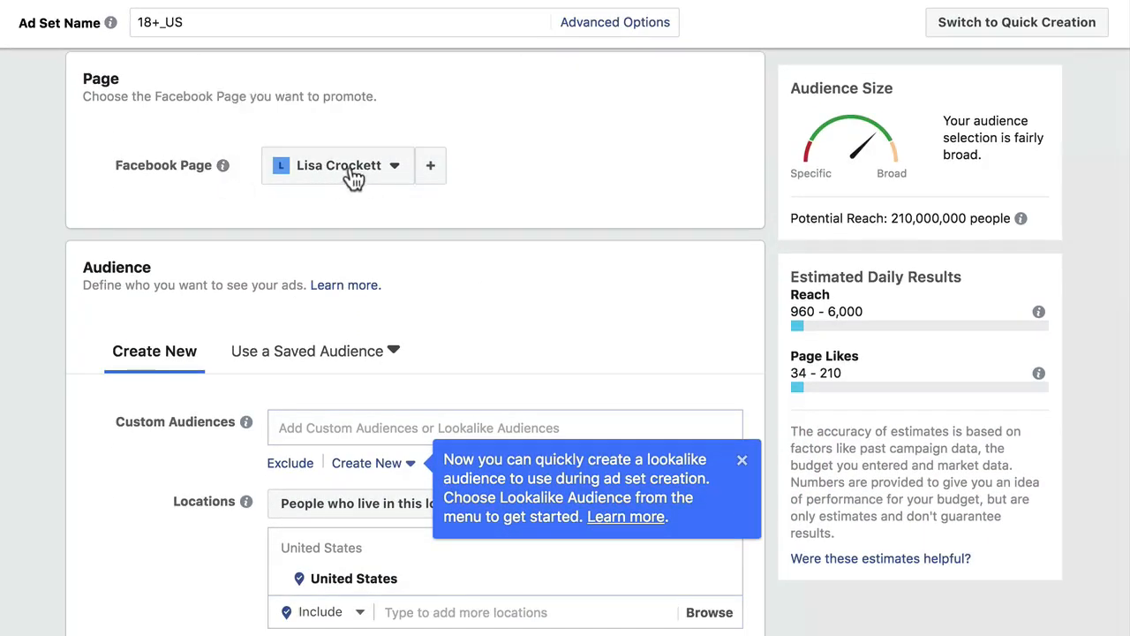
{"action": "left_click", "coordinate": [746, 464]}
{"action": "scroll", "coordinate": [759, 586], "scroll_direction": "down", "scroll_amount": 3}
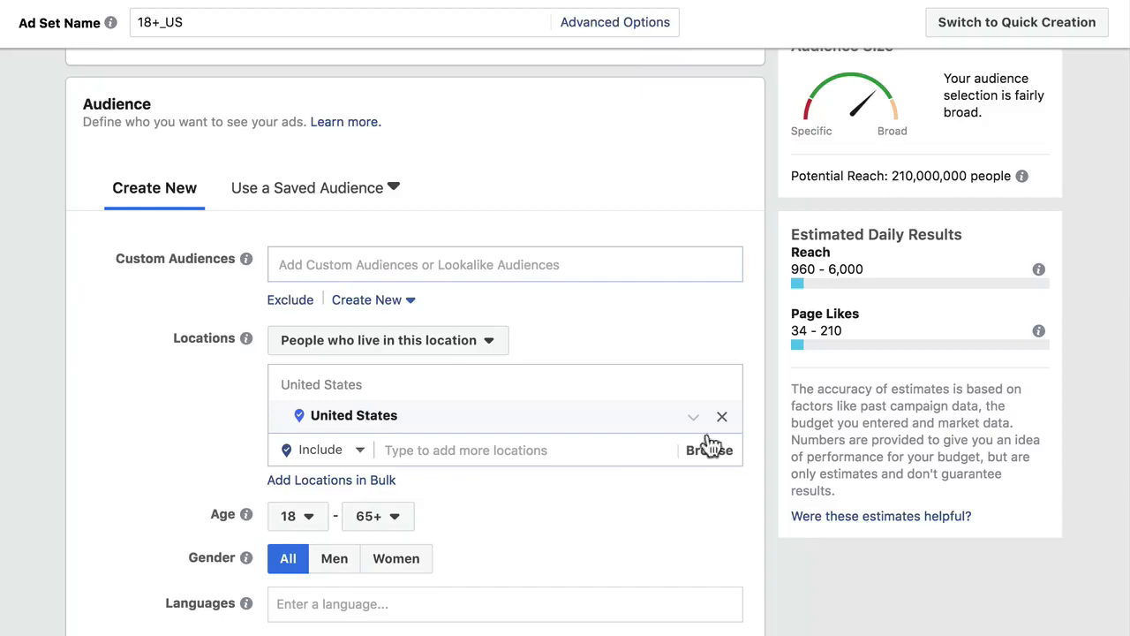
{"action": "left_click", "coordinate": [722, 417]}
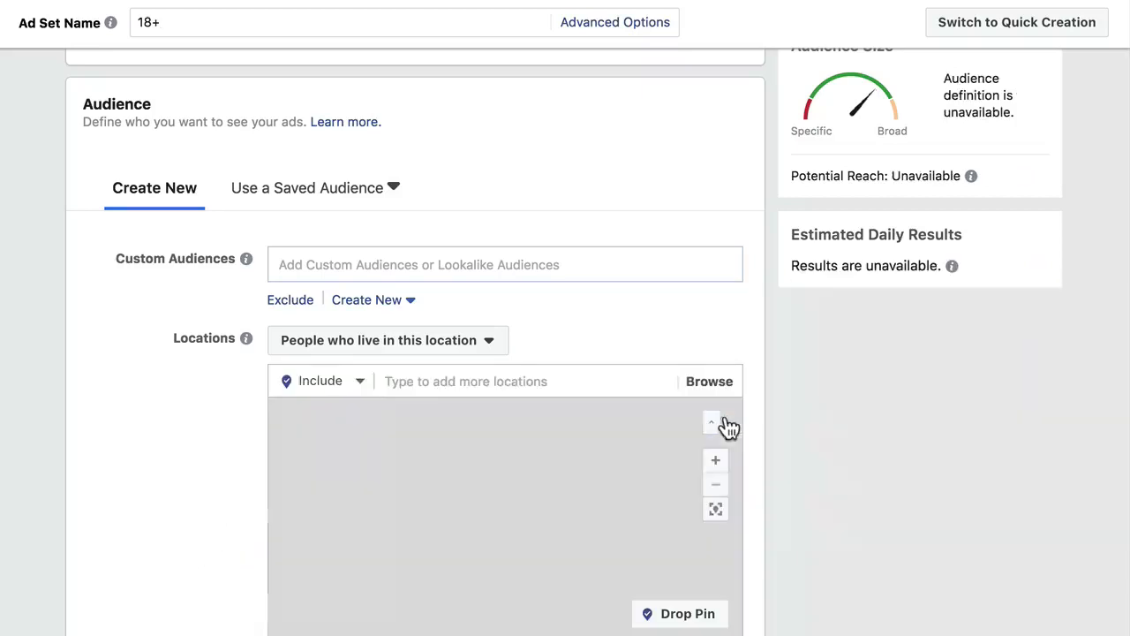
{"action": "left_click", "coordinate": [496, 380]}
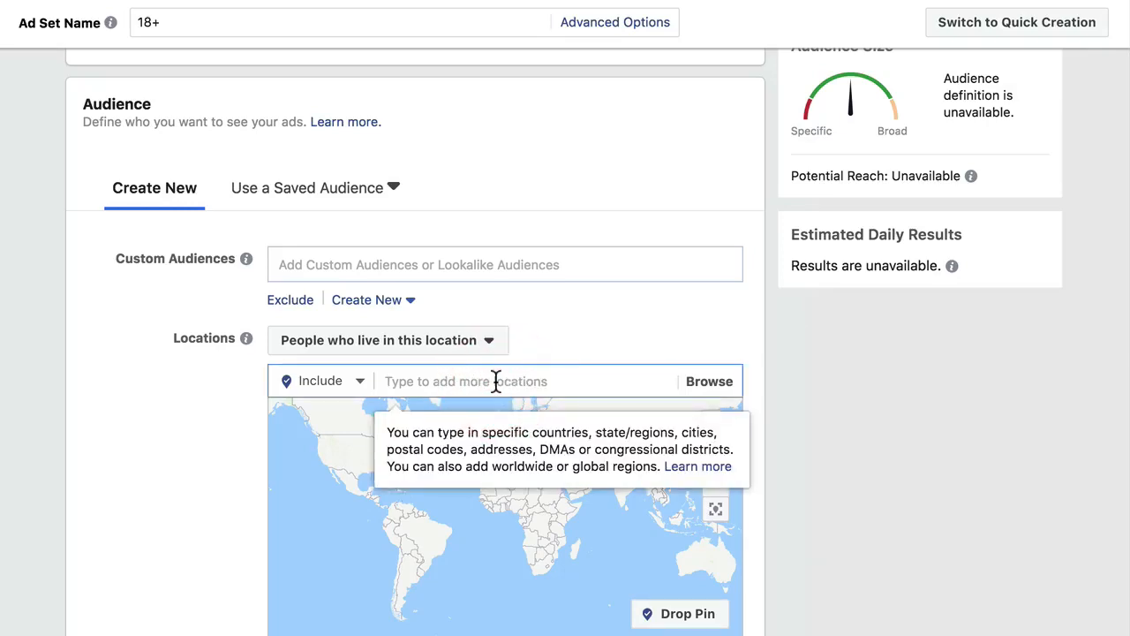
{"action": "type", "text": "word"}
{"action": "key", "text": "BackSpace"}
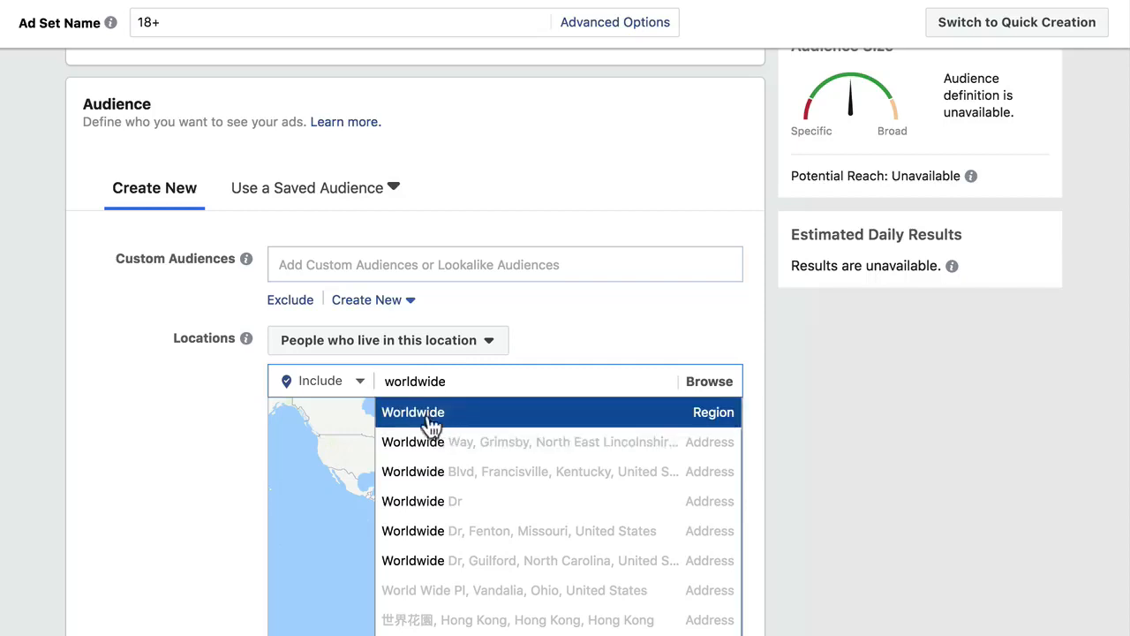
{"action": "left_click", "coordinate": [427, 422]}
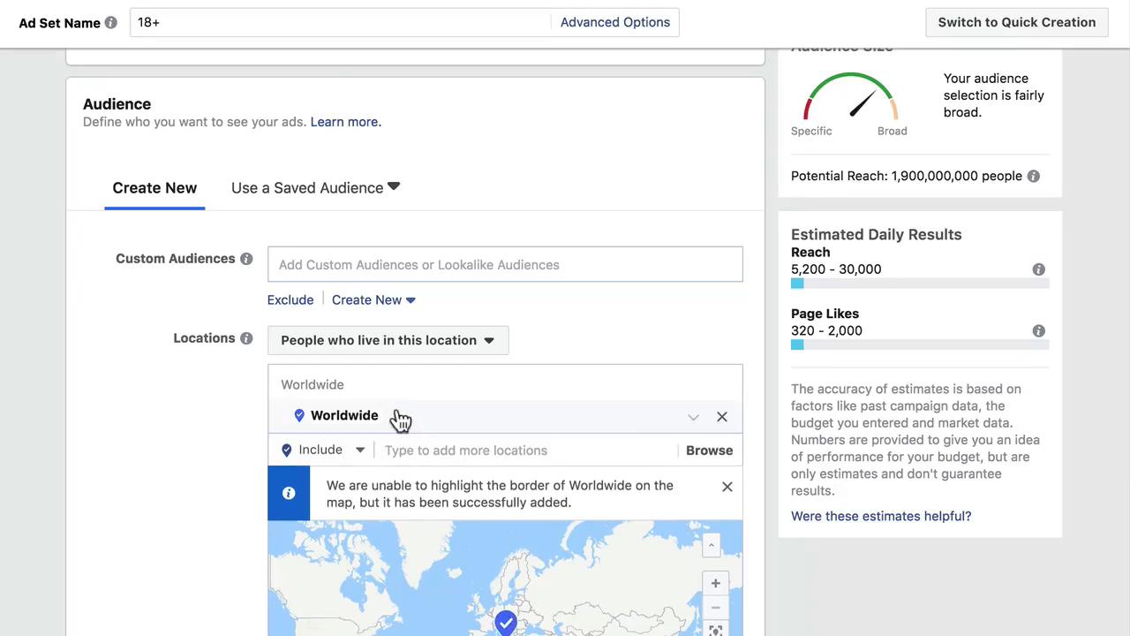
Remove Worldwide from the audience locations and include the countries United States and United Kingdom instead
{"action": "left_click", "coordinate": [722, 416]}
{"action": "left_click", "coordinate": [454, 389]}
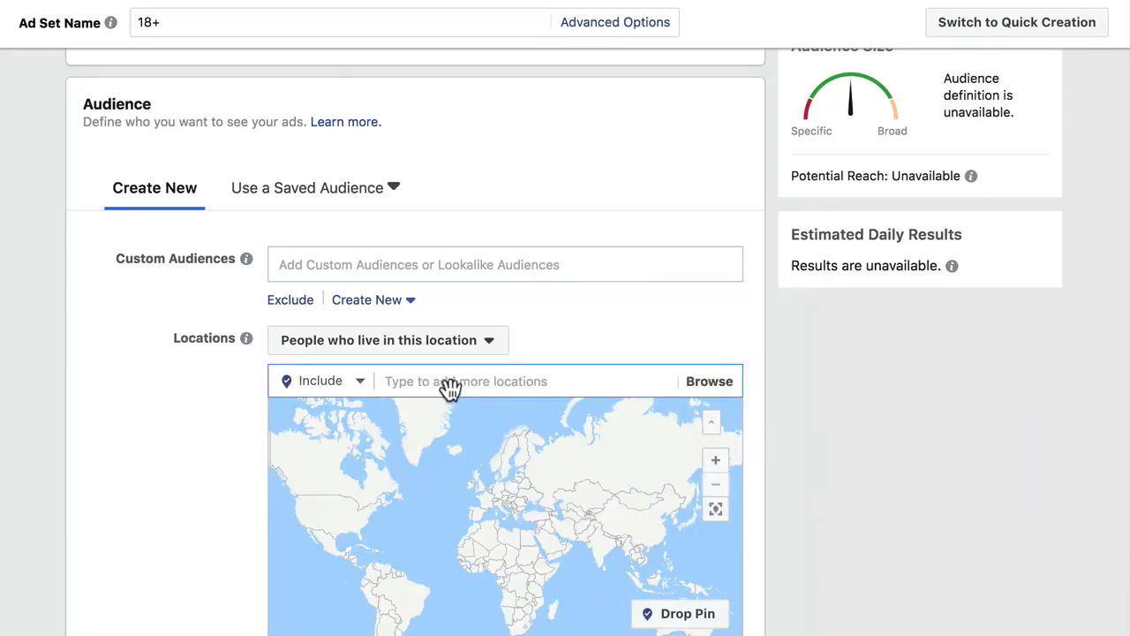
{"action": "type", "text": "united"}
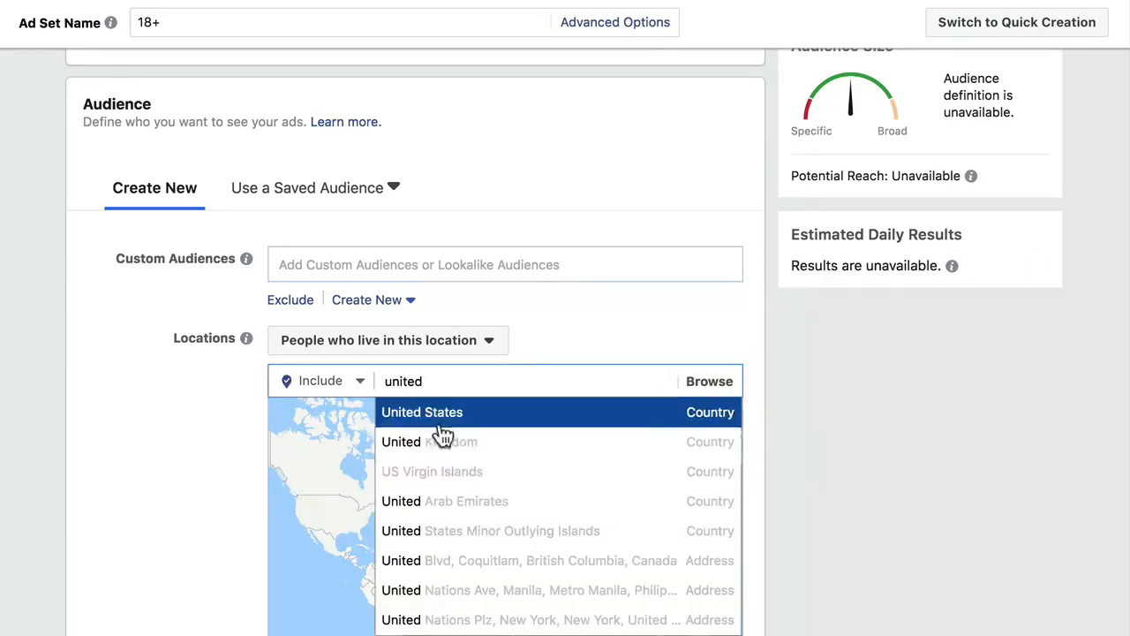
{"action": "left_click", "coordinate": [442, 425]}
{"action": "type", "text": "unite"}
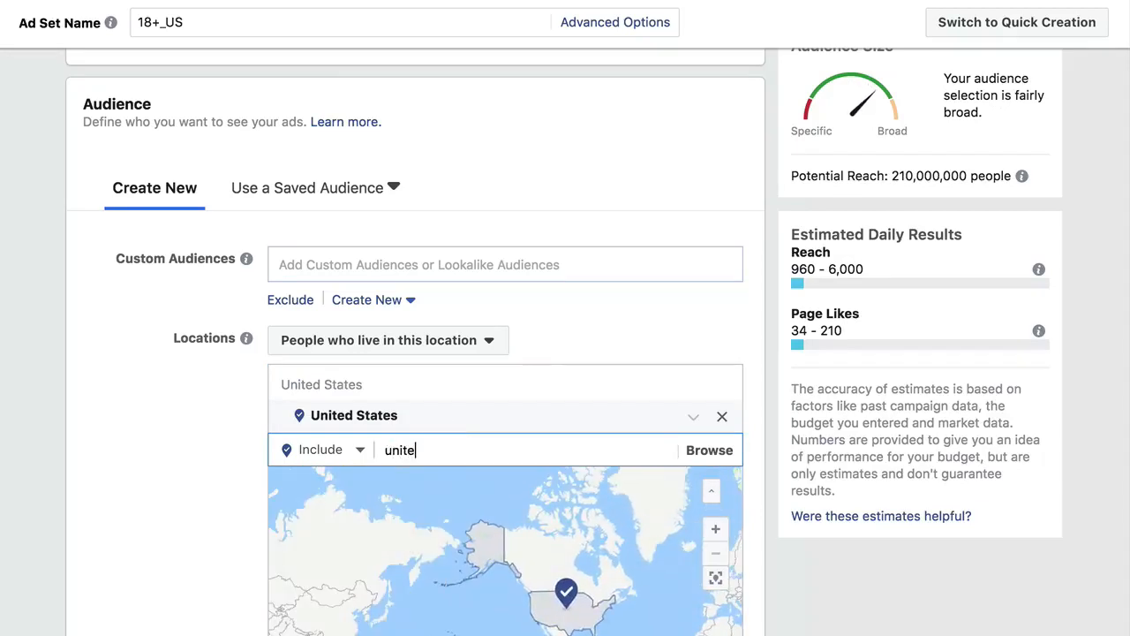
{"action": "type", "text": "d king"}
{"action": "key", "text": "Return"}
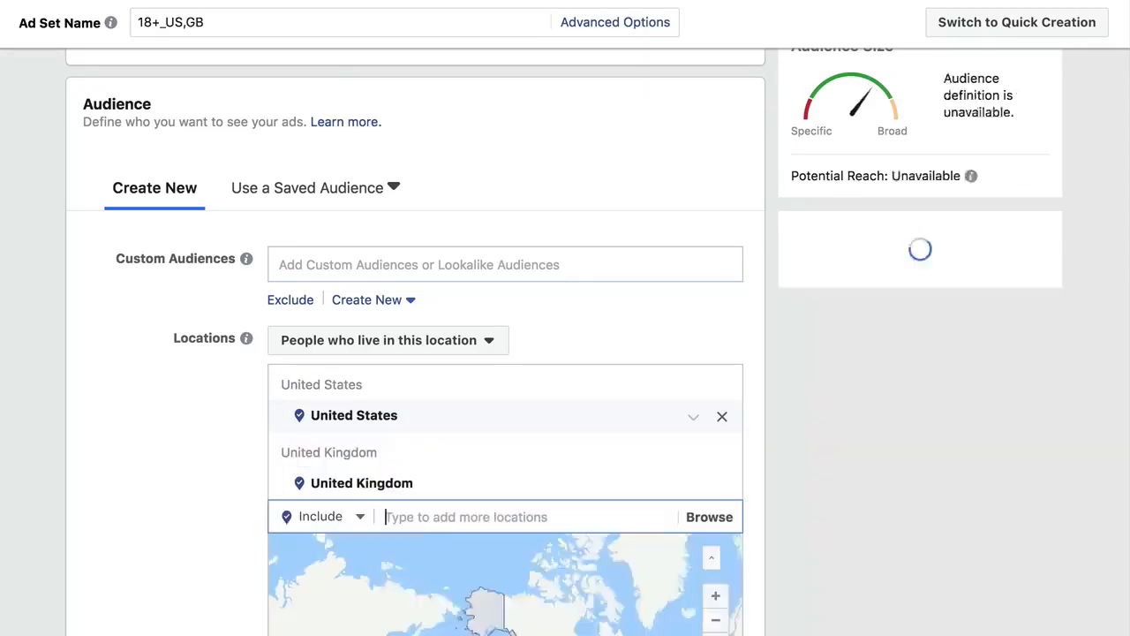
Add the countries Ireland and Netherlands to the included audience locations
{"action": "type", "text": "ireland"}
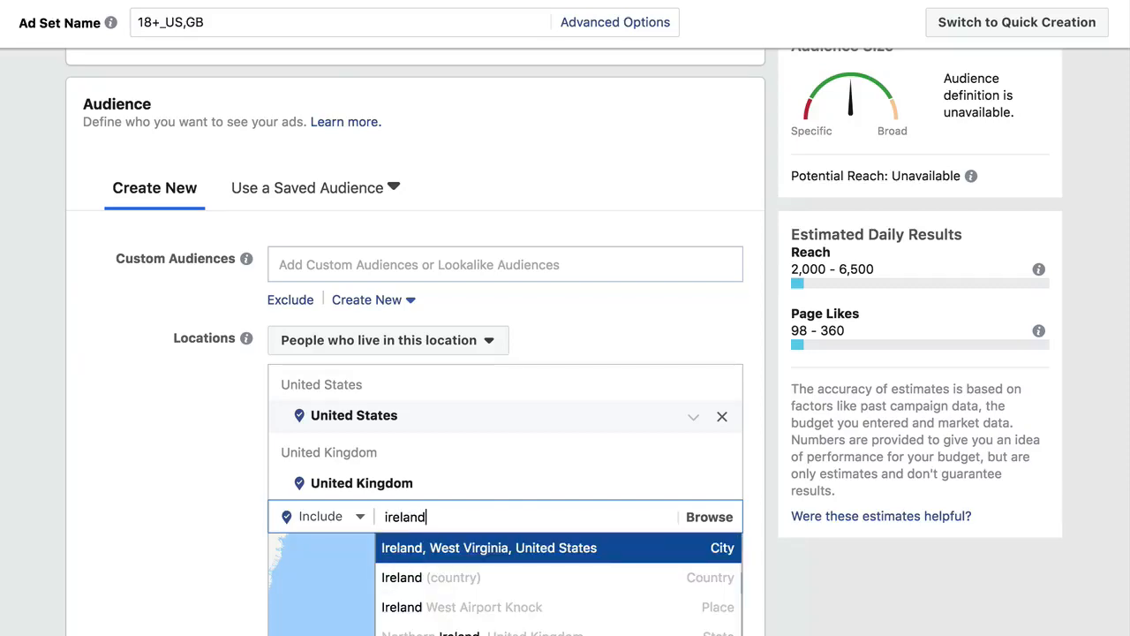
{"action": "key", "text": "Down"}
{"action": "key", "text": "Return"}
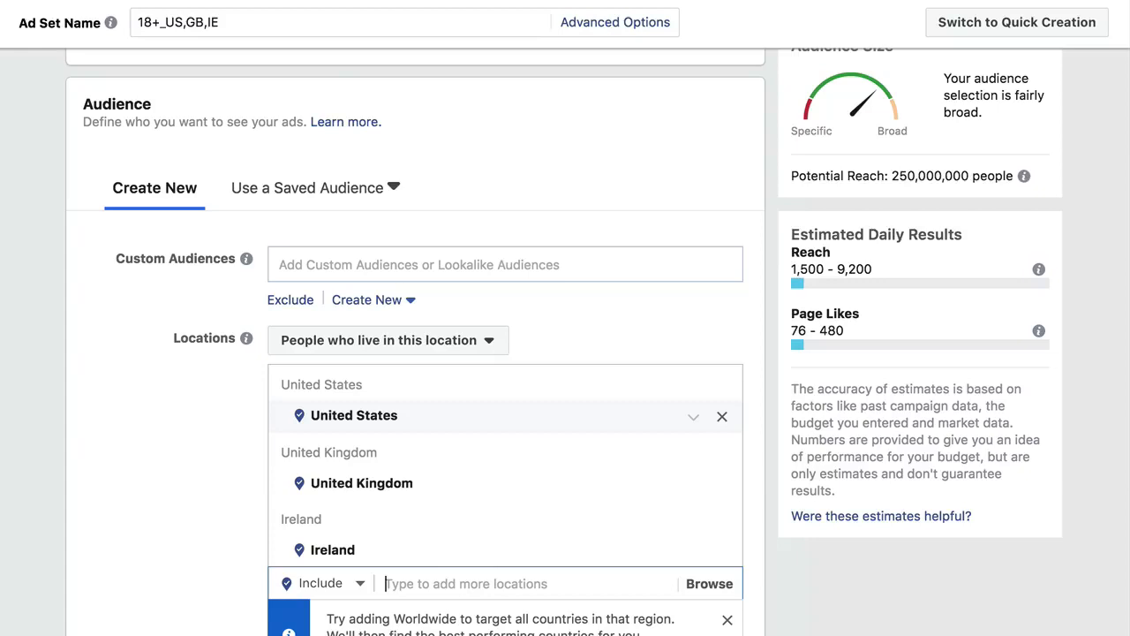
{"action": "type", "text": "netherlands"}
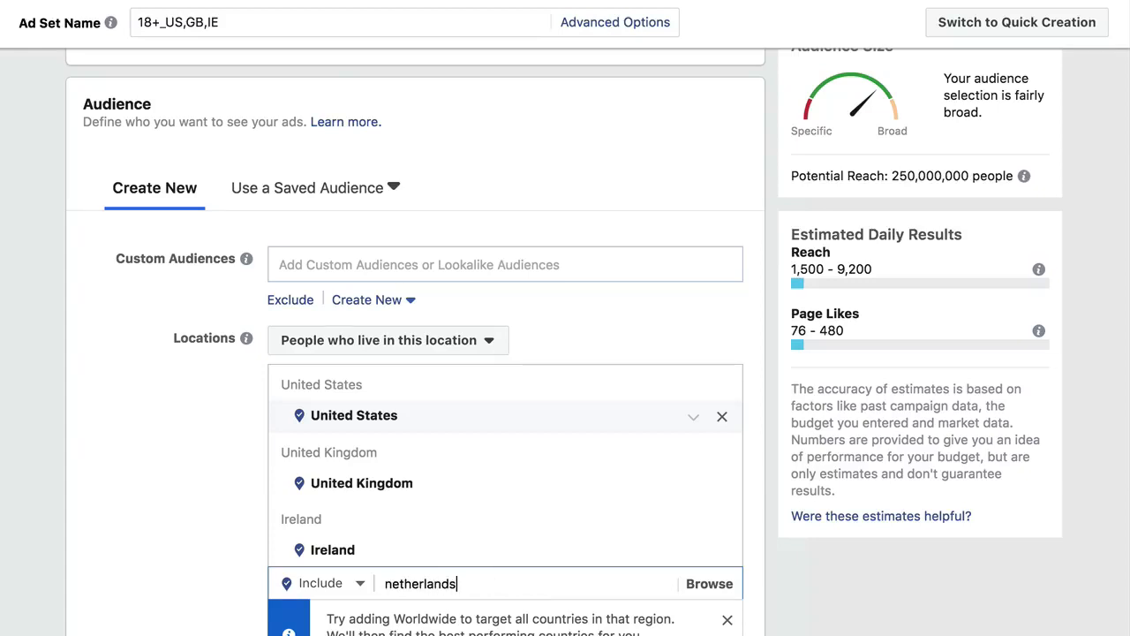
{"action": "key", "text": "Return"}
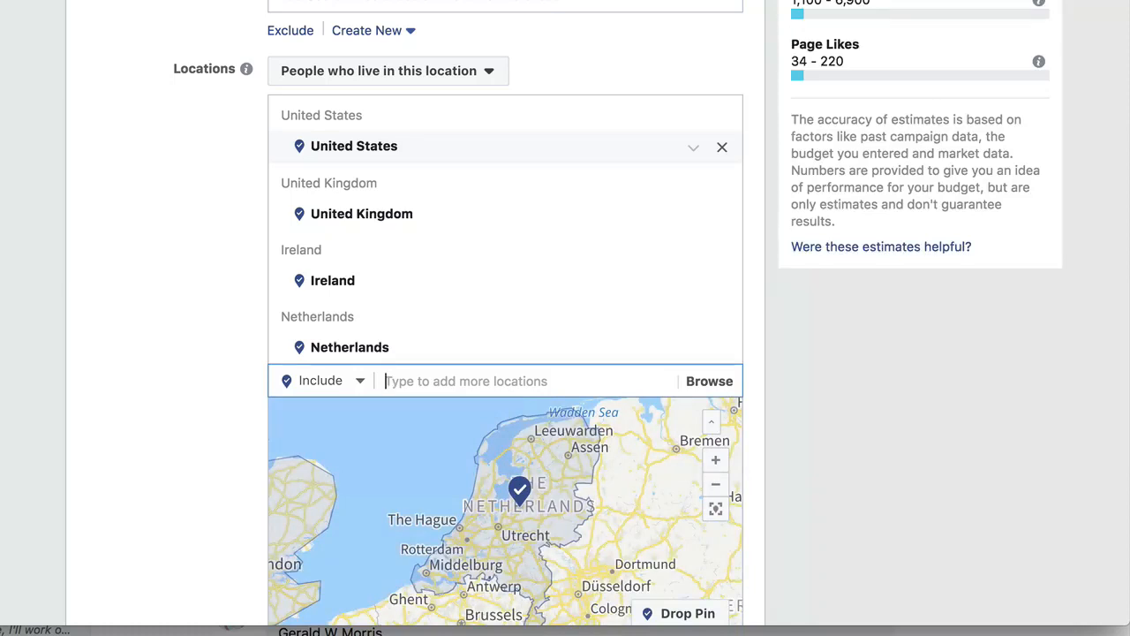
Add the countries Belgium and Canada to the included audience locations
{"action": "type", "text": "belgium"}
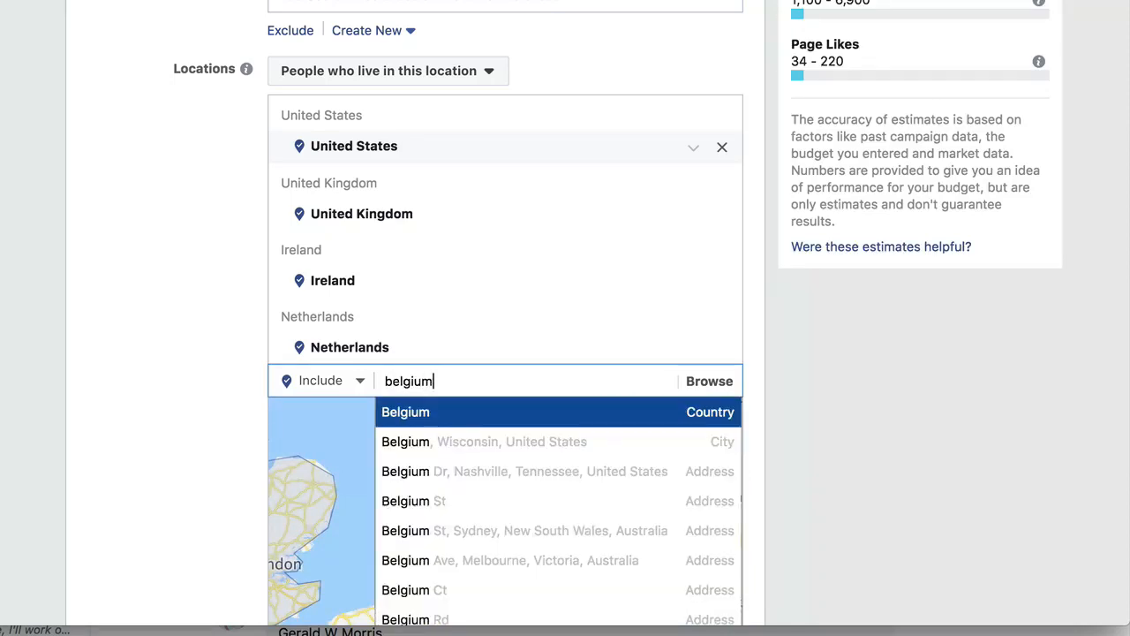
{"action": "key", "text": "Return"}
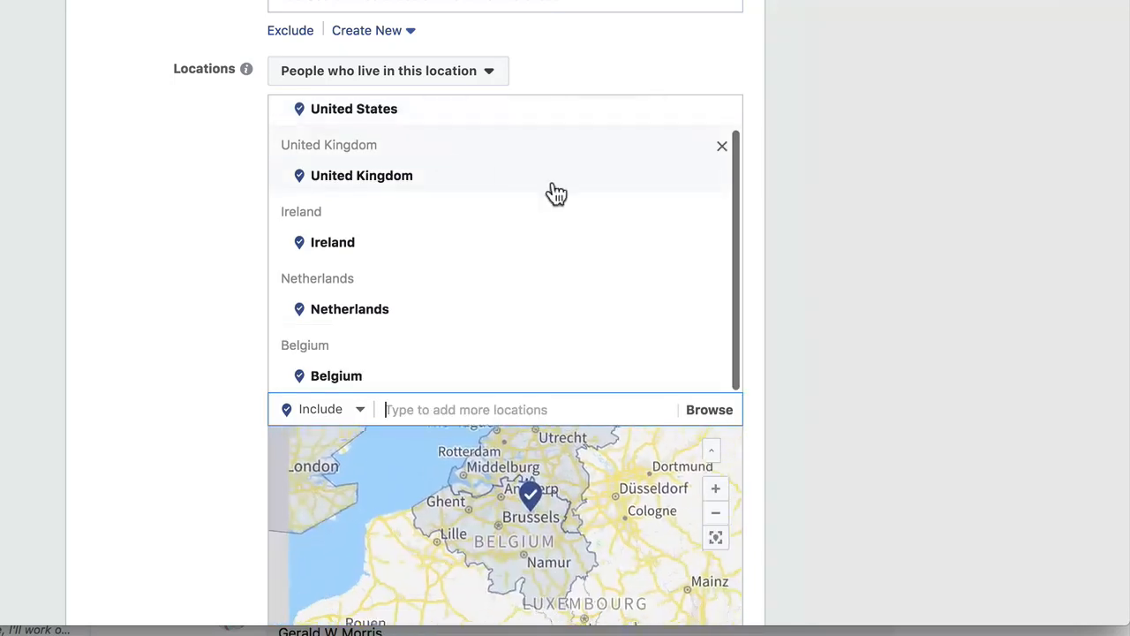
{"action": "type", "text": "canda"}
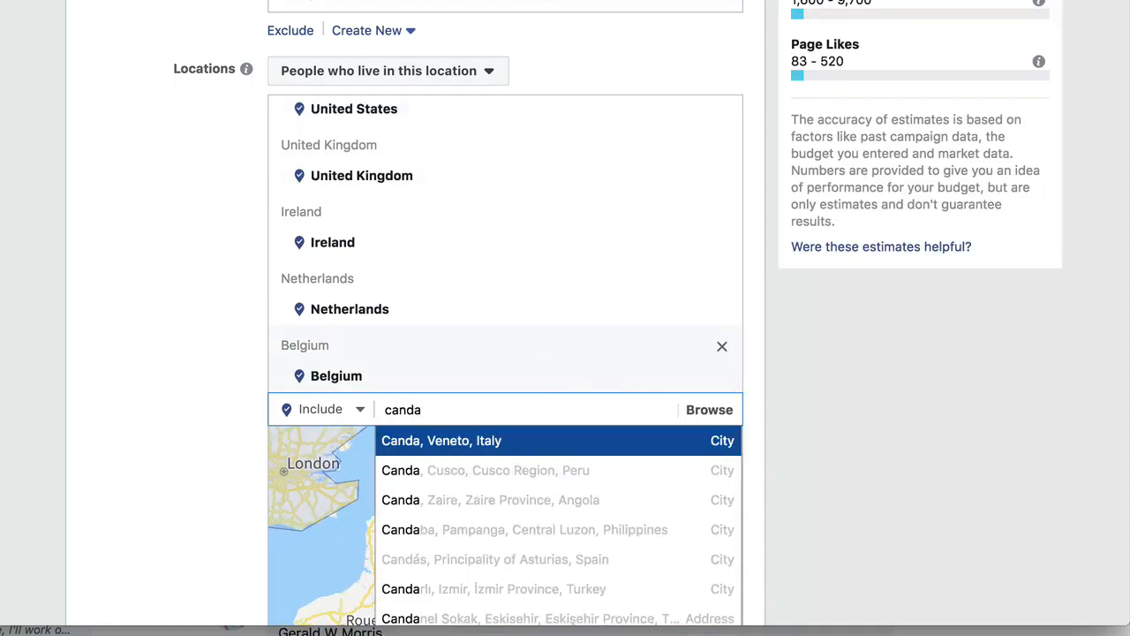
{"action": "key", "text": "BackSpace"}
{"action": "key", "text": "BackSpace"}
{"action": "type", "text": "a"}
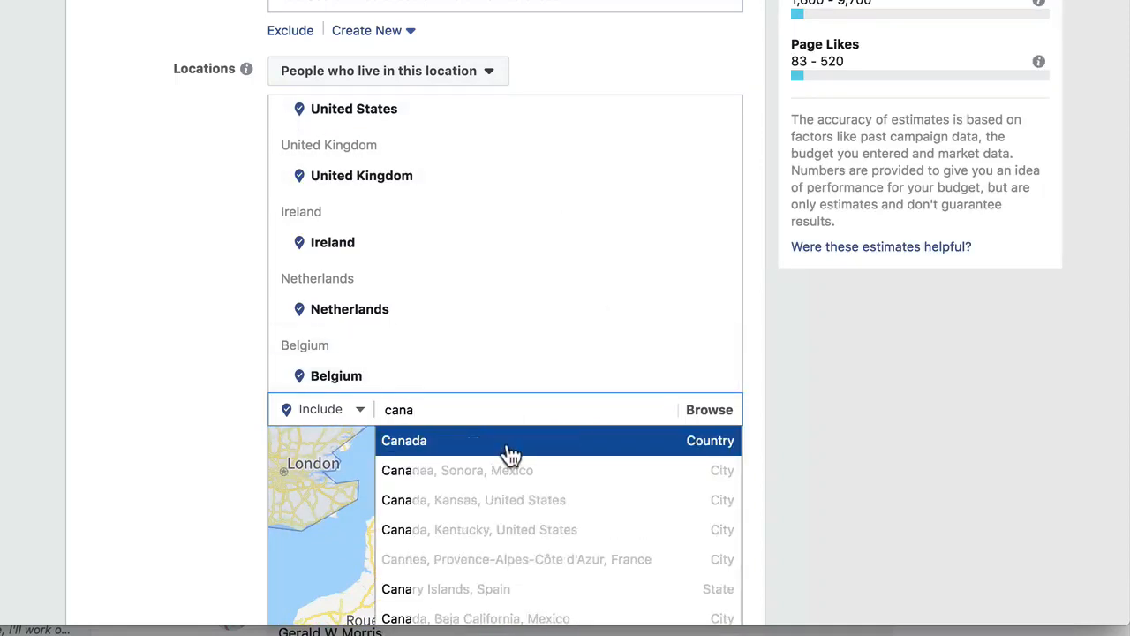
{"action": "left_click", "coordinate": [510, 441]}
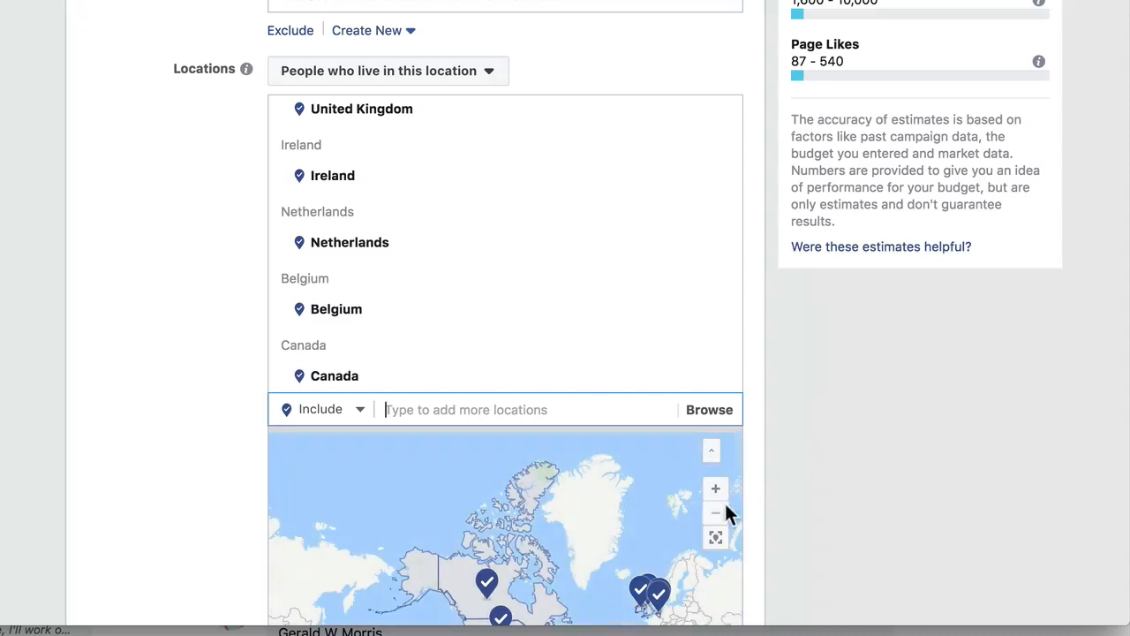
Examine the targeted countries on the map and check the audience's potential reach
{"action": "left_click_drag", "start_coordinate": [623, 537], "coordinate": [586, 462]}
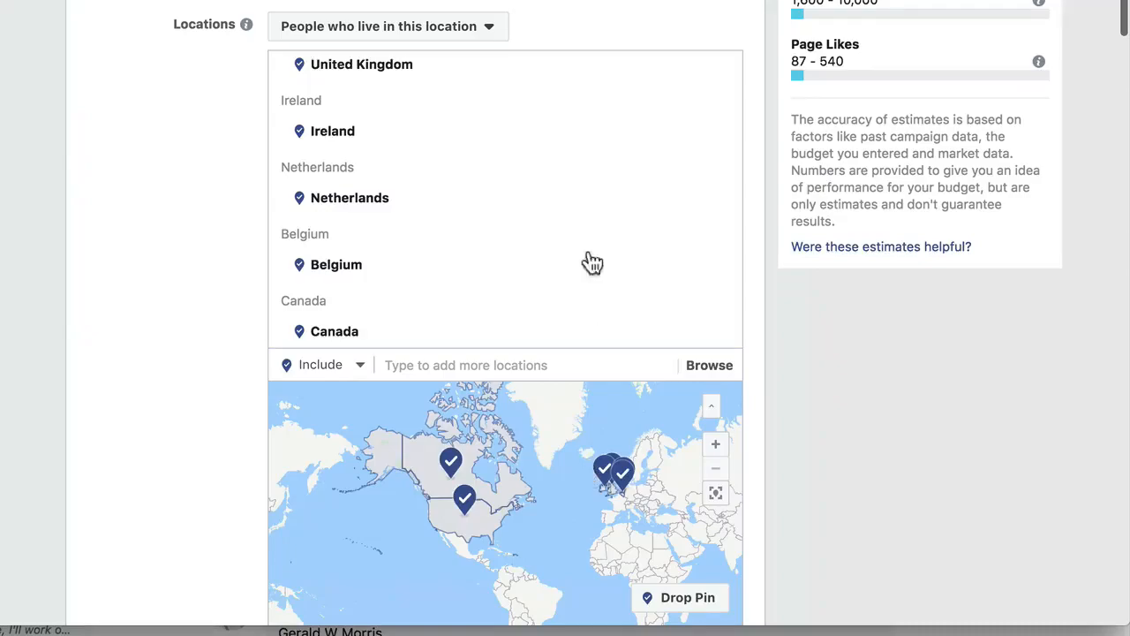
{"action": "scroll", "coordinate": [912, 172], "scroll_direction": "up", "scroll_amount": 3}
{"action": "triple_click", "coordinate": [914, 173]}
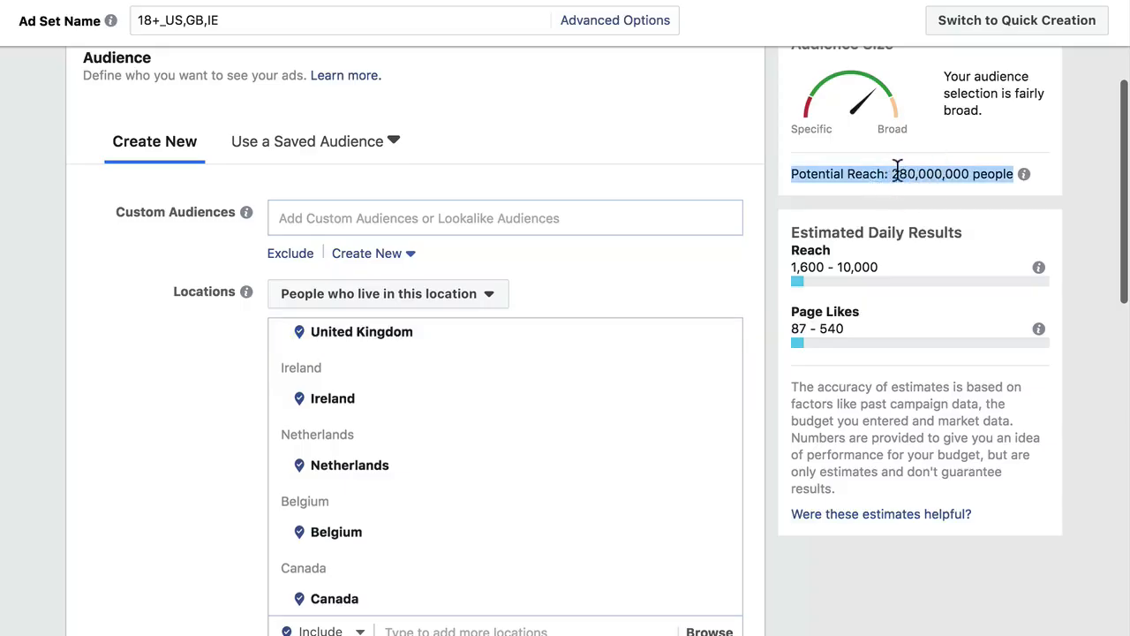
{"action": "left_click", "coordinate": [895, 172]}
Set the audience's minimum age to 25 and leave the maximum age at 65+
{"action": "scroll", "coordinate": [751, 527], "scroll_direction": "down", "scroll_amount": 3}
{"action": "scroll", "coordinate": [550, 248], "scroll_direction": "down", "scroll_amount": 3}
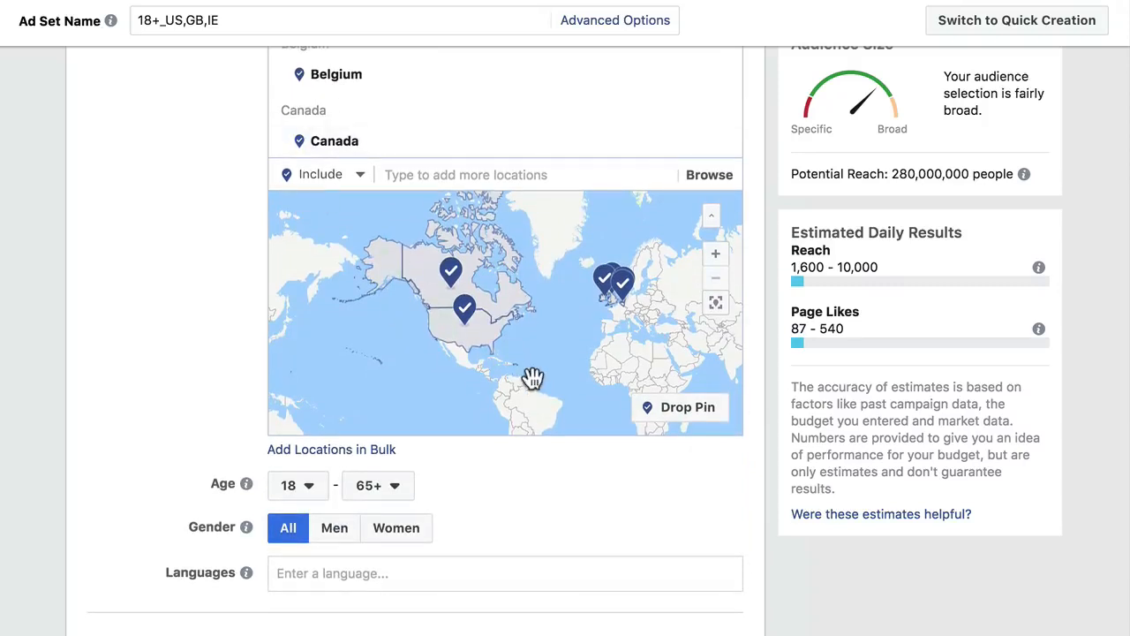
{"action": "left_click", "coordinate": [300, 488]}
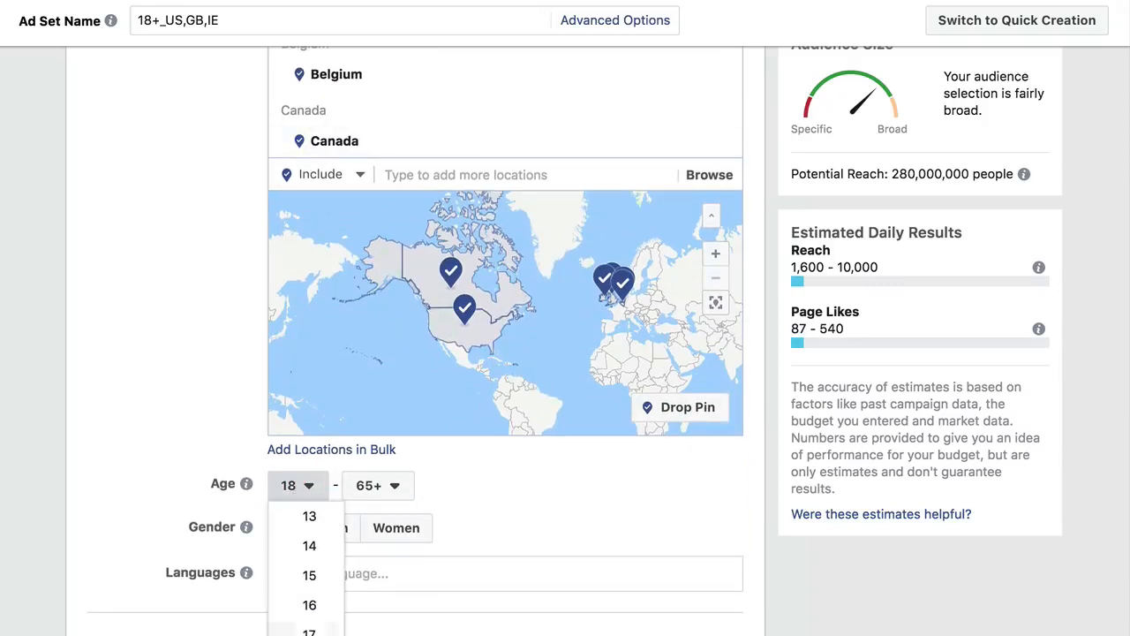
{"action": "left_click", "coordinate": [308, 634]}
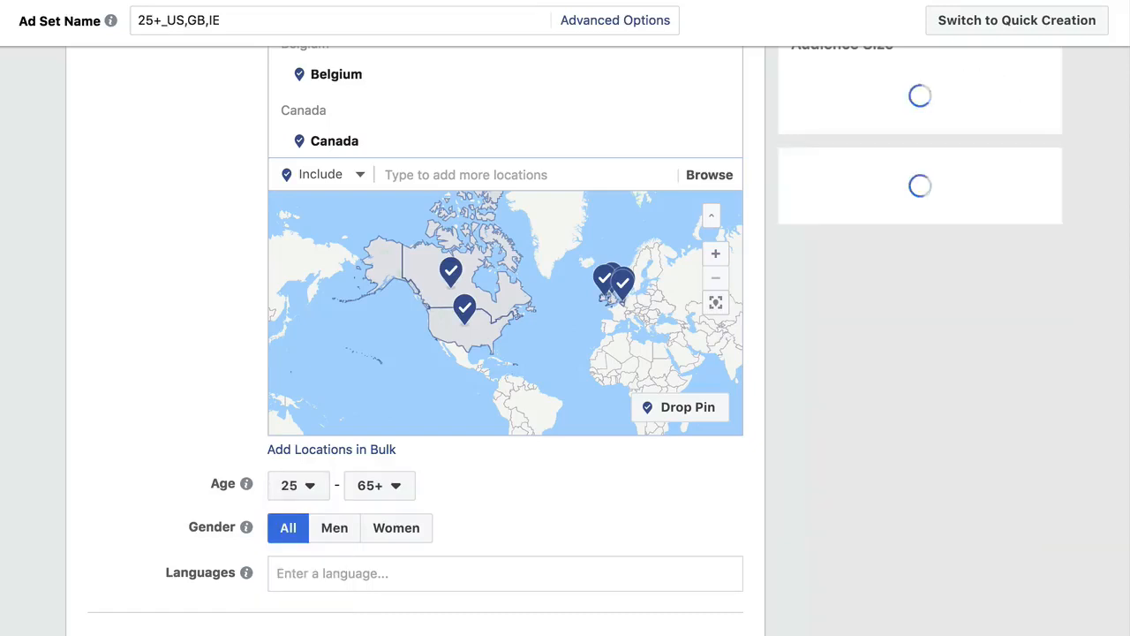
{"action": "left_click", "coordinate": [389, 496]}
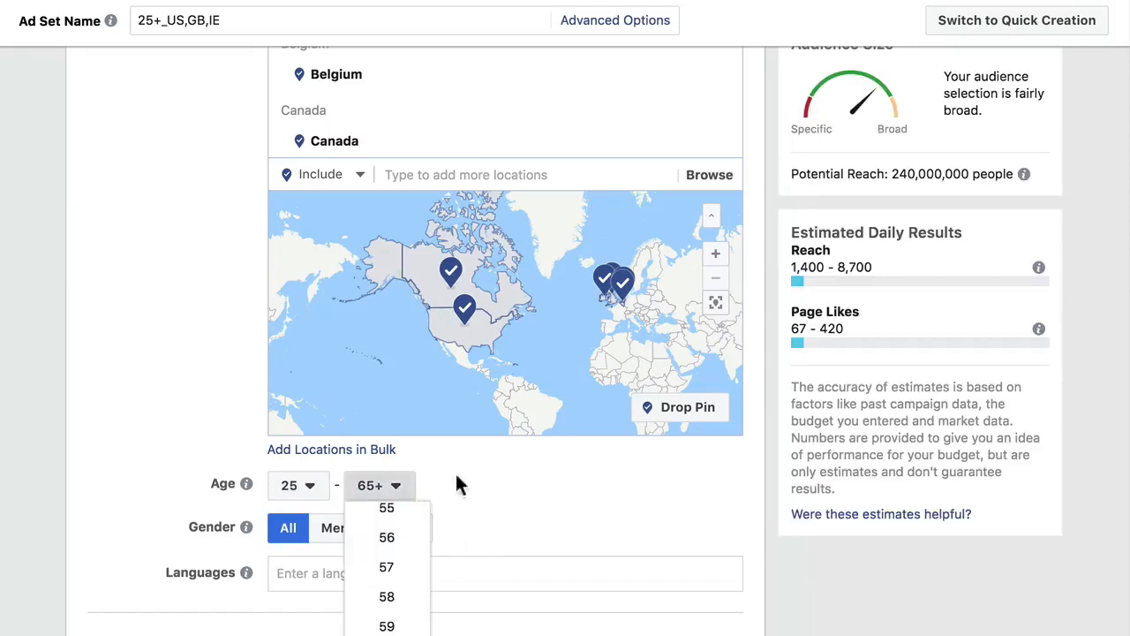
{"action": "left_click", "coordinate": [540, 469]}
{"action": "left_click", "coordinate": [402, 487]}
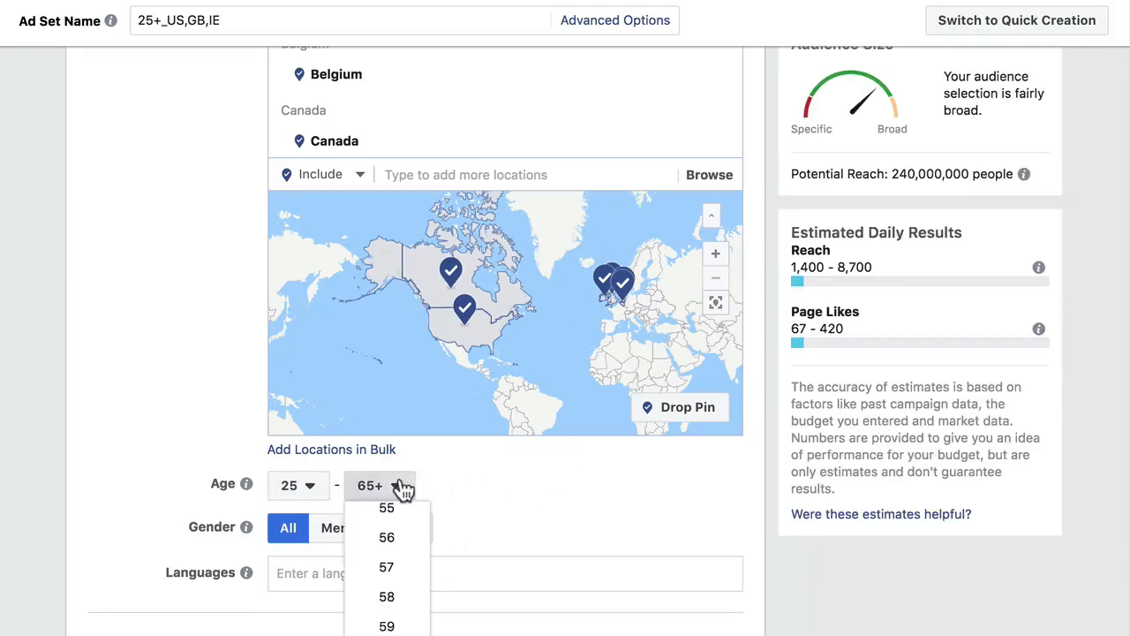
{"action": "left_click", "coordinate": [504, 486]}
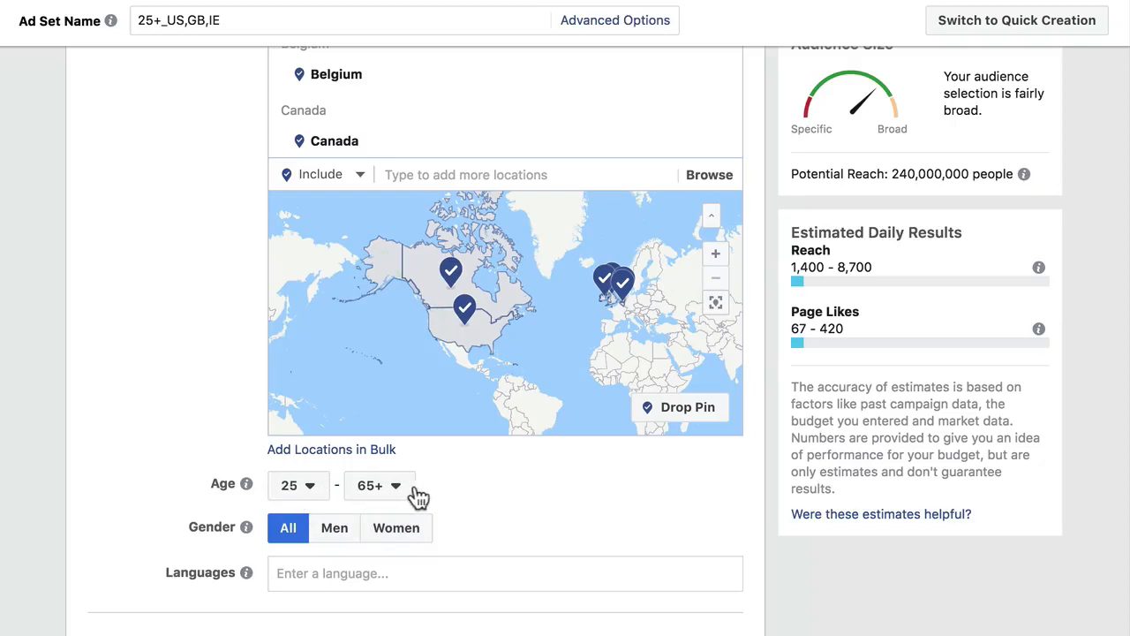
Keep the audience gender at All and add English (All) as the language
{"action": "left_click", "coordinate": [289, 527]}
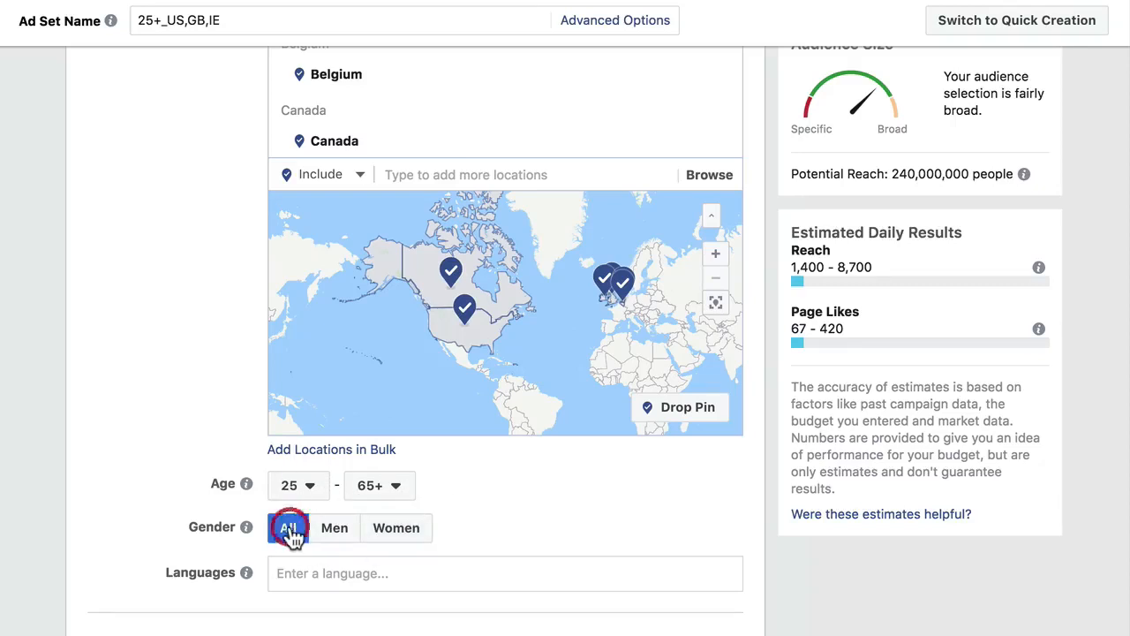
{"action": "left_click", "coordinate": [296, 573]}
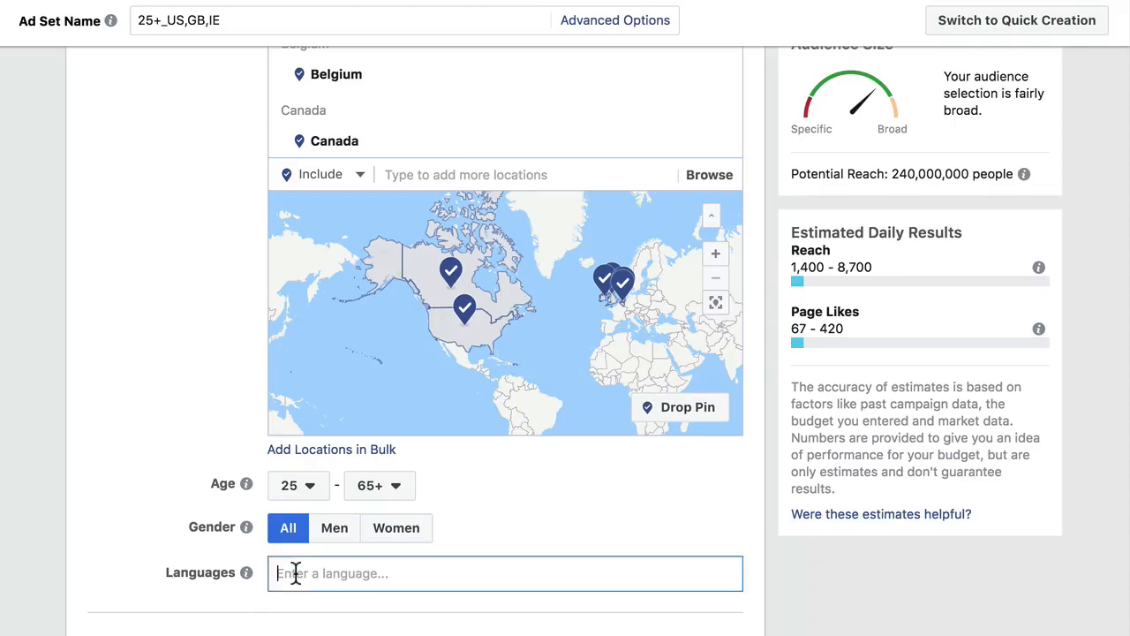
{"action": "type", "text": "eng"}
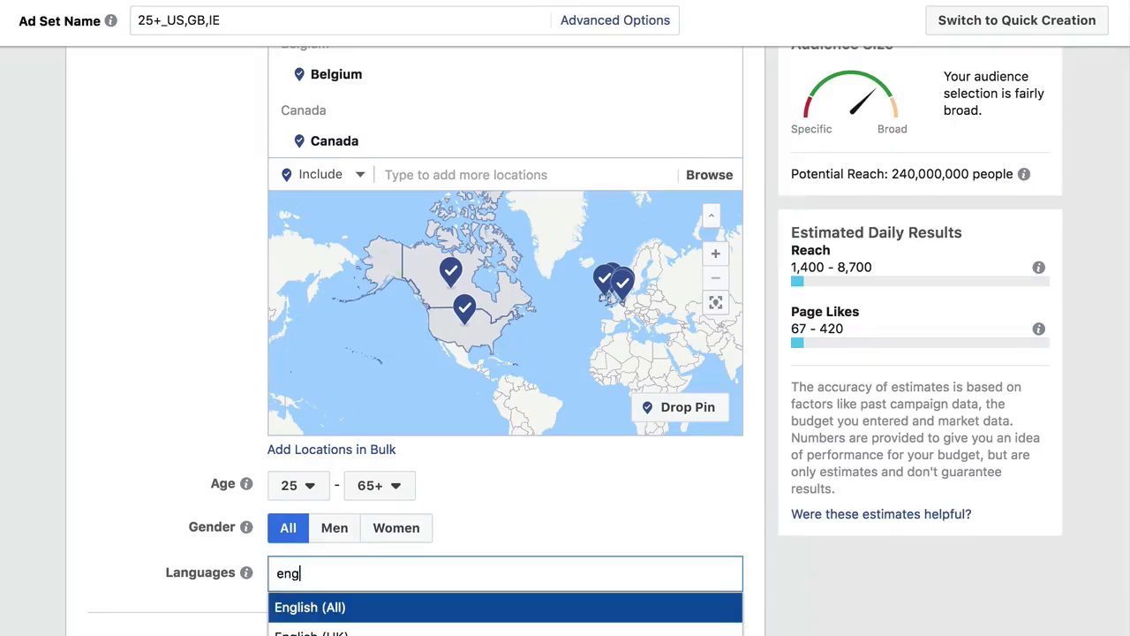
{"action": "left_click", "coordinate": [300, 607]}
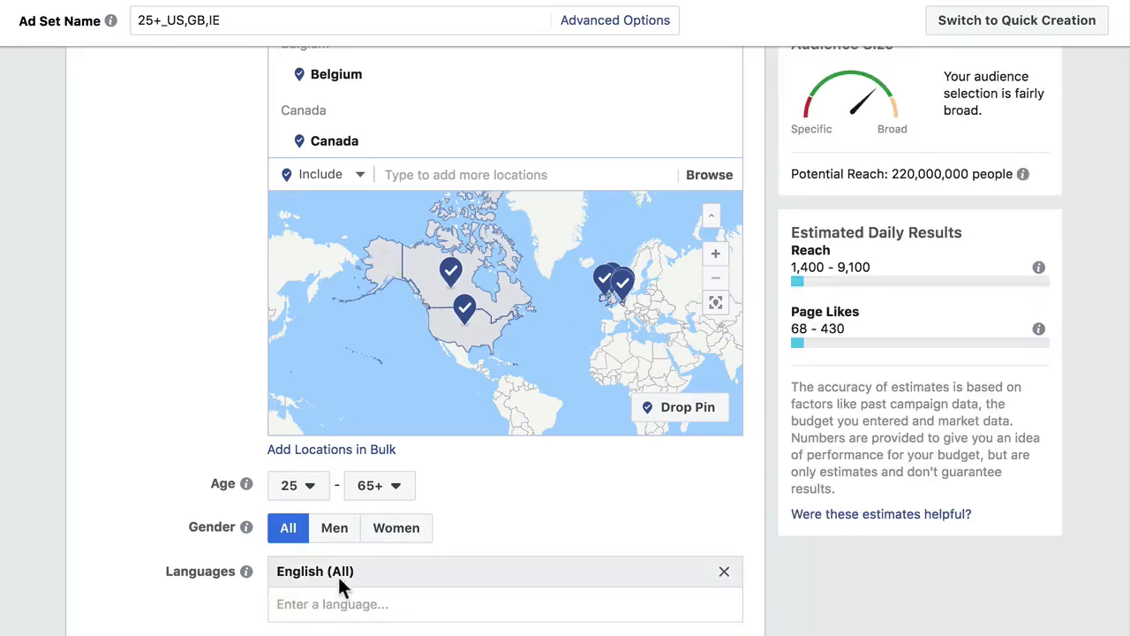
Add the Small business owners behavior from Digital activities to the detailed targeting and check the audience's potential reach
{"action": "scroll", "coordinate": [298, 587], "scroll_direction": "down", "scroll_amount": 7}
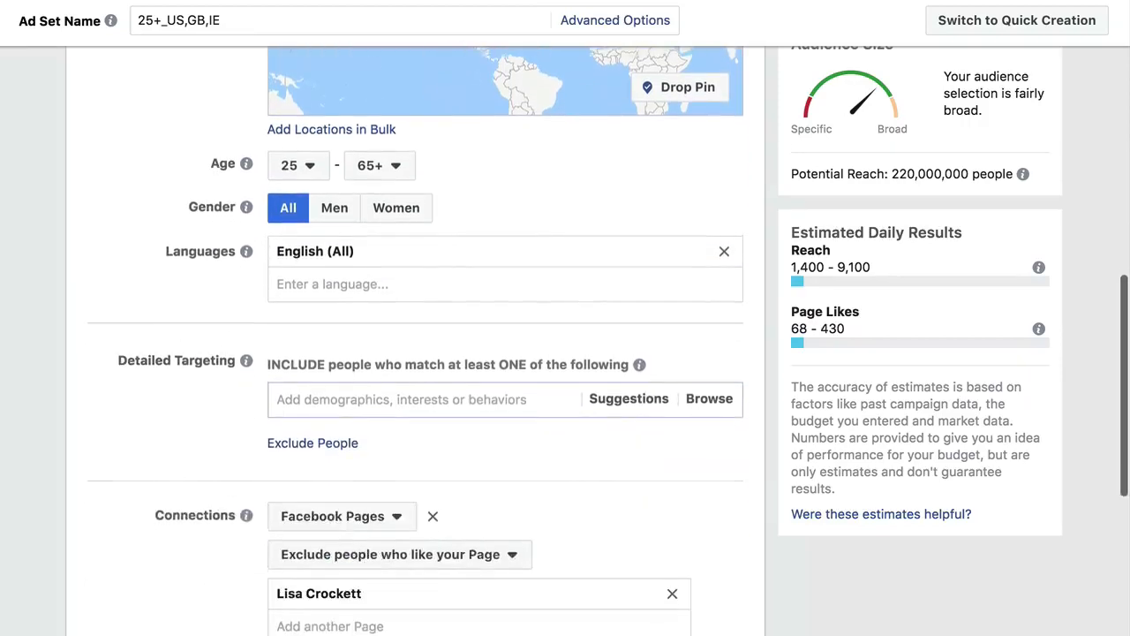
{"action": "left_click", "coordinate": [393, 398]}
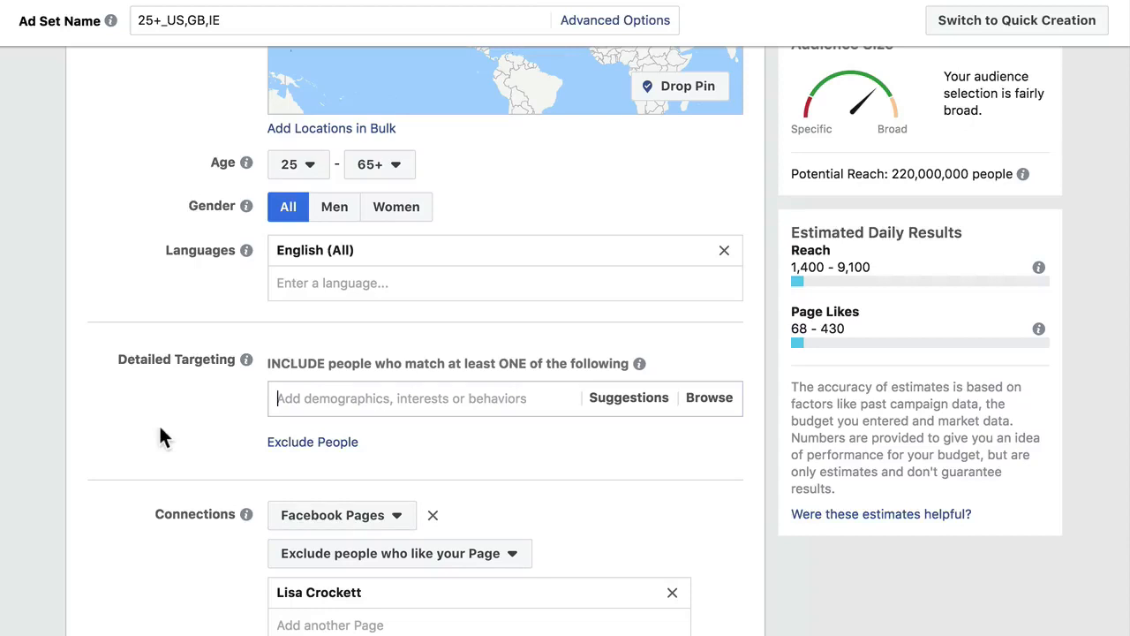
{"action": "type", "text": "ent"}
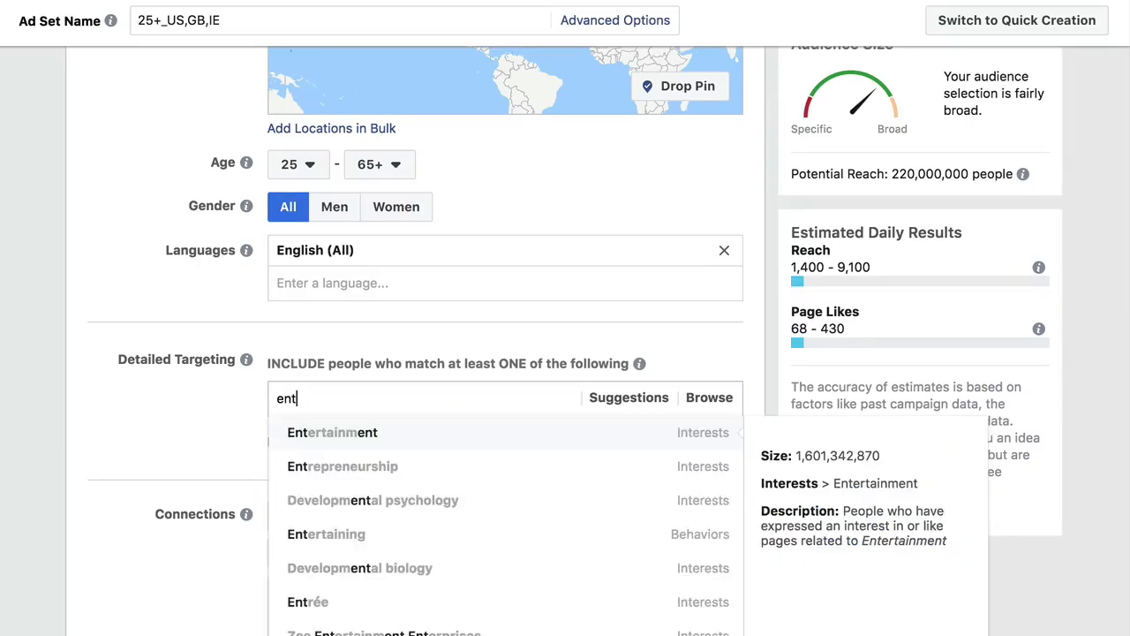
{"action": "key", "text": "BackSpace"}
{"action": "key", "text": "BackSpace"}
{"action": "type", "text": "small business"}
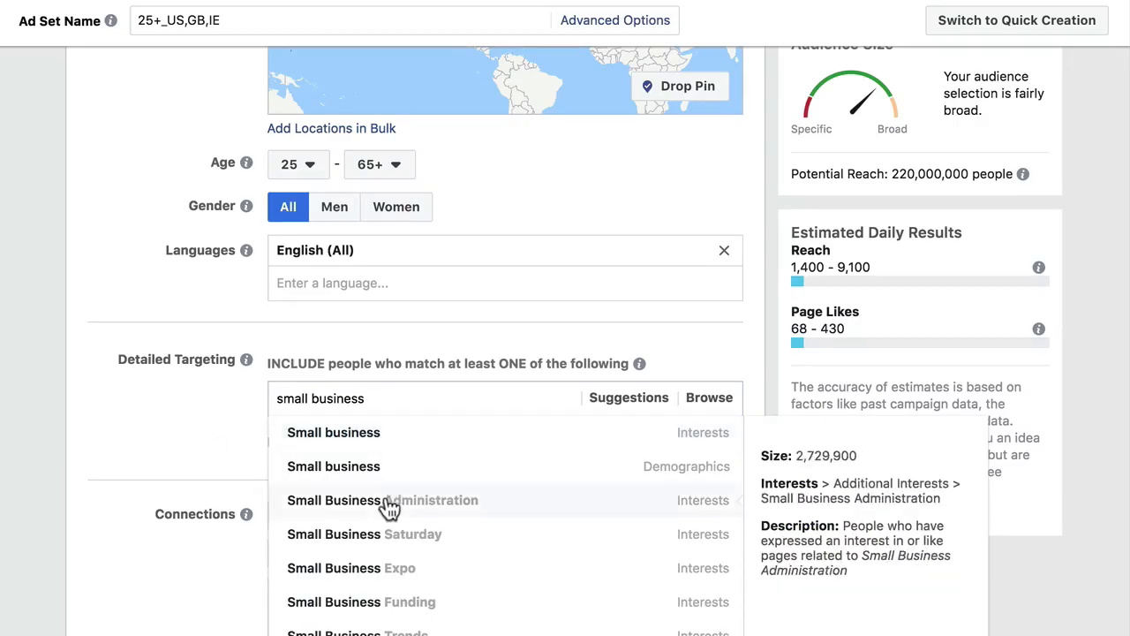
{"action": "type", "text": " owners"}
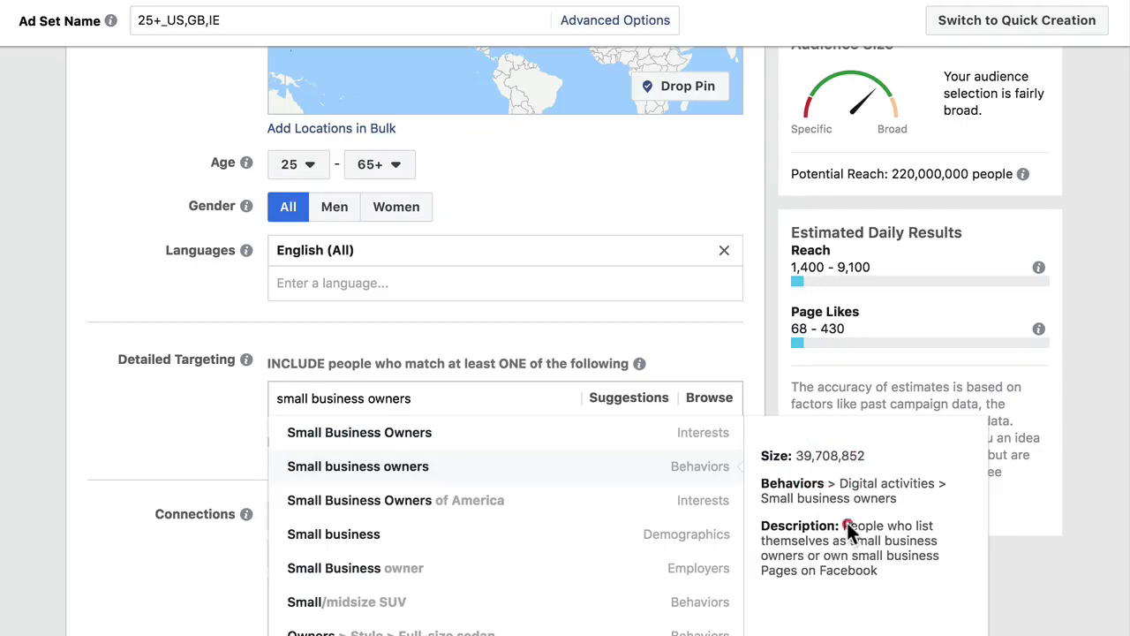
{"action": "left_click_drag", "start_coordinate": [848, 524], "coordinate": [886, 563]}
{"action": "left_click", "coordinate": [884, 559]}
{"action": "left_click", "coordinate": [432, 466]}
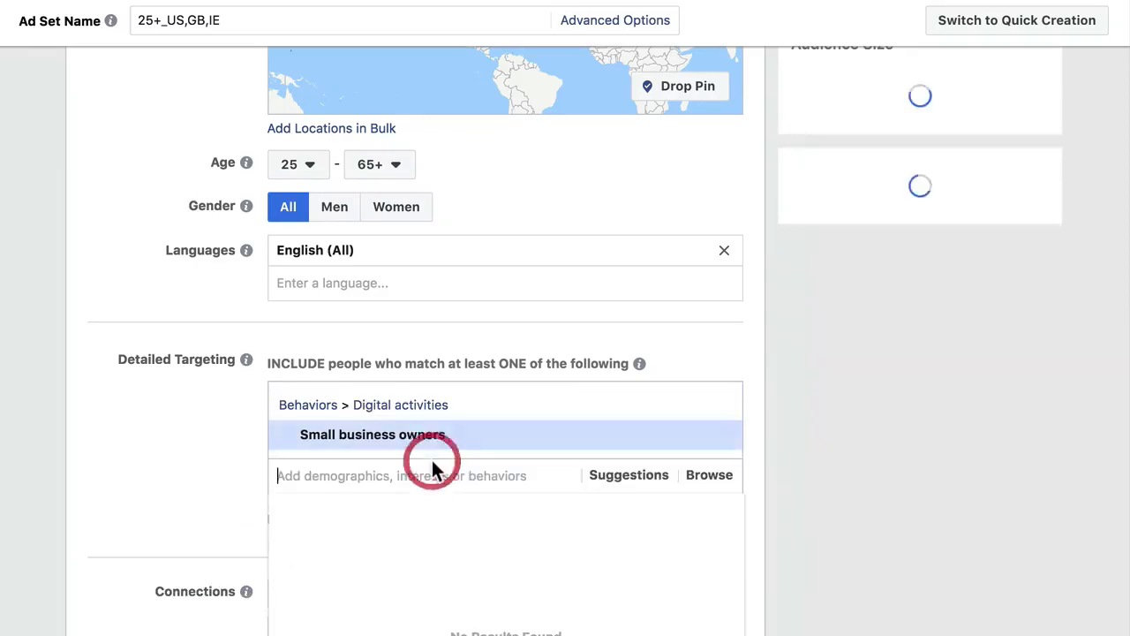
{"action": "left_click", "coordinate": [159, 457]}
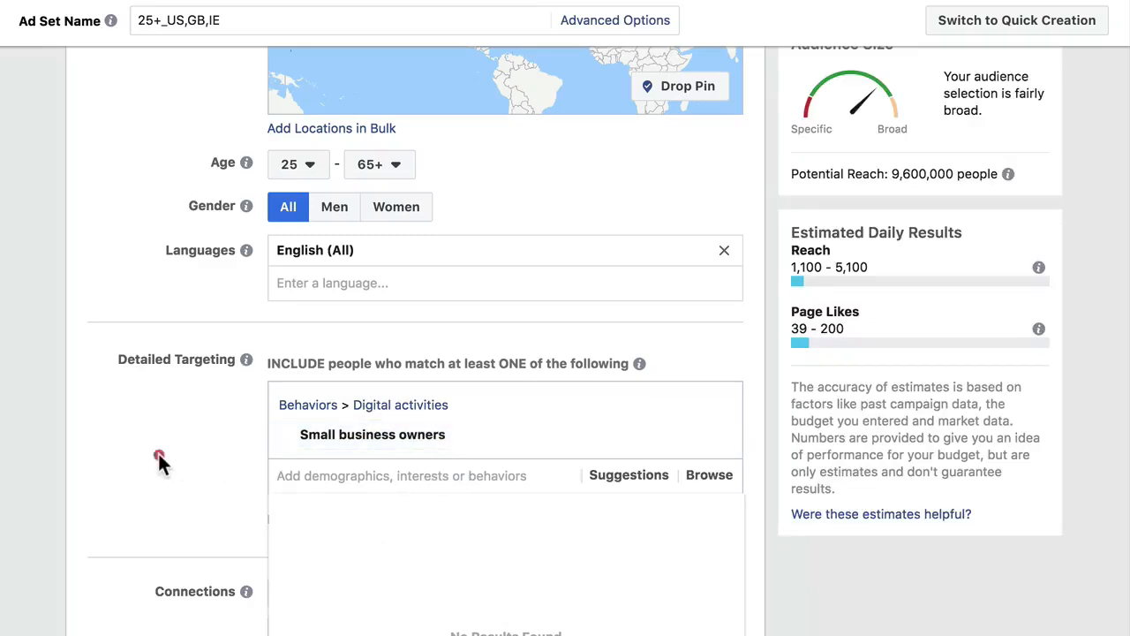
{"action": "triple_click", "coordinate": [918, 174]}
{"action": "left_click", "coordinate": [902, 174]}
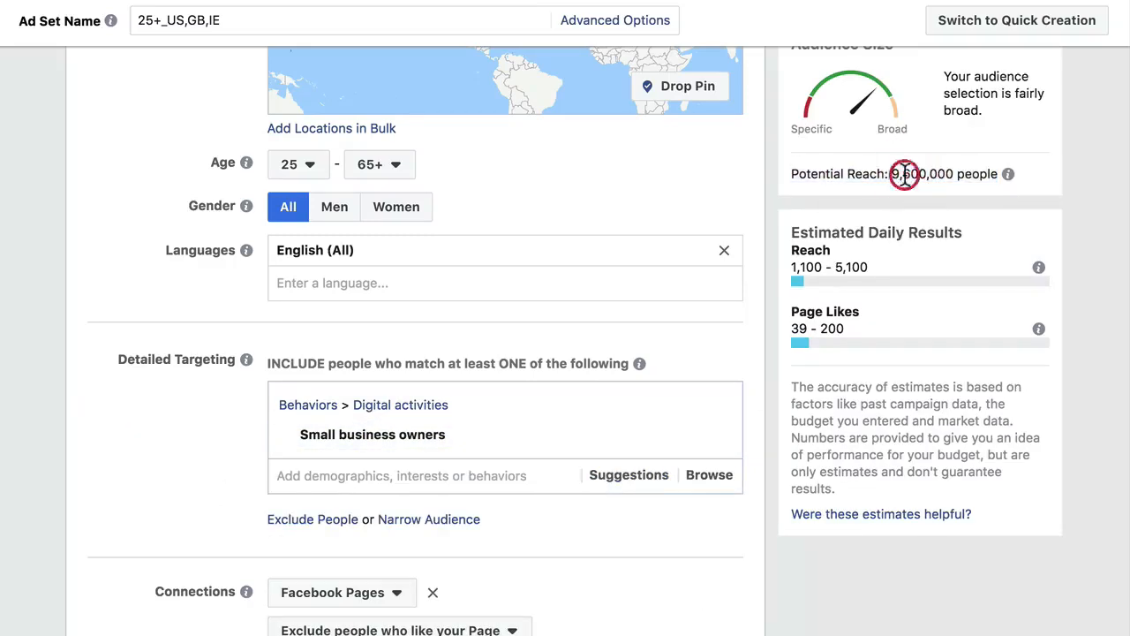
Add the suggested Self employed job title, Entrepreneurship interest and Self employed employer to the detailed targeting, and check the potential reach
{"action": "left_click", "coordinate": [629, 481]}
{"action": "mouse_move", "coordinate": [618, 505]}
{"action": "left_click", "coordinate": [628, 481]}
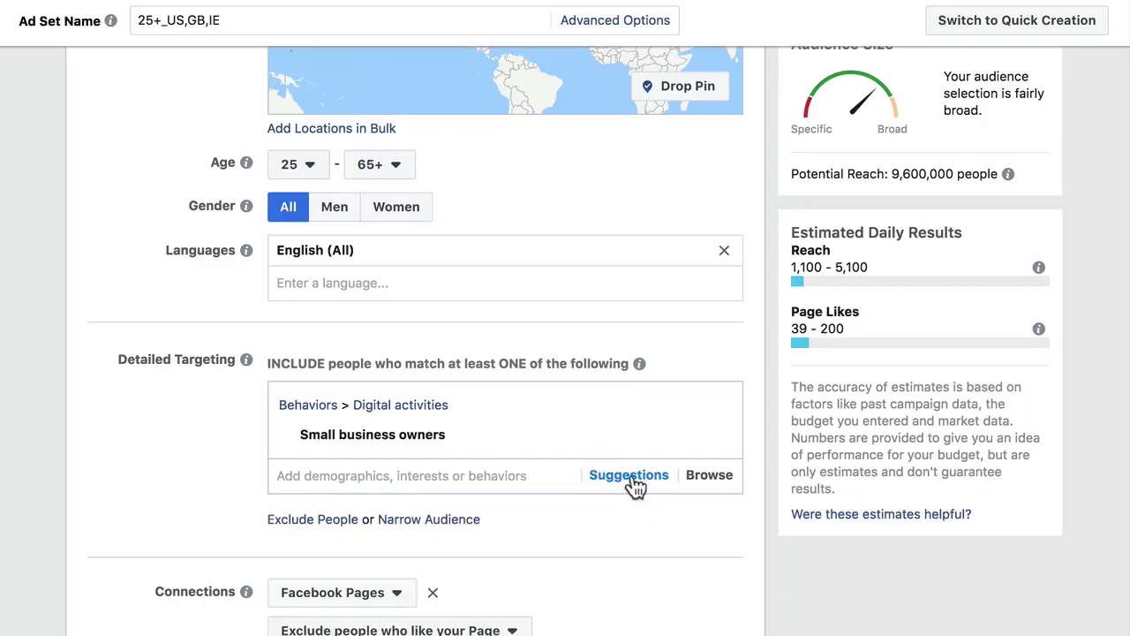
{"action": "left_click", "coordinate": [625, 482]}
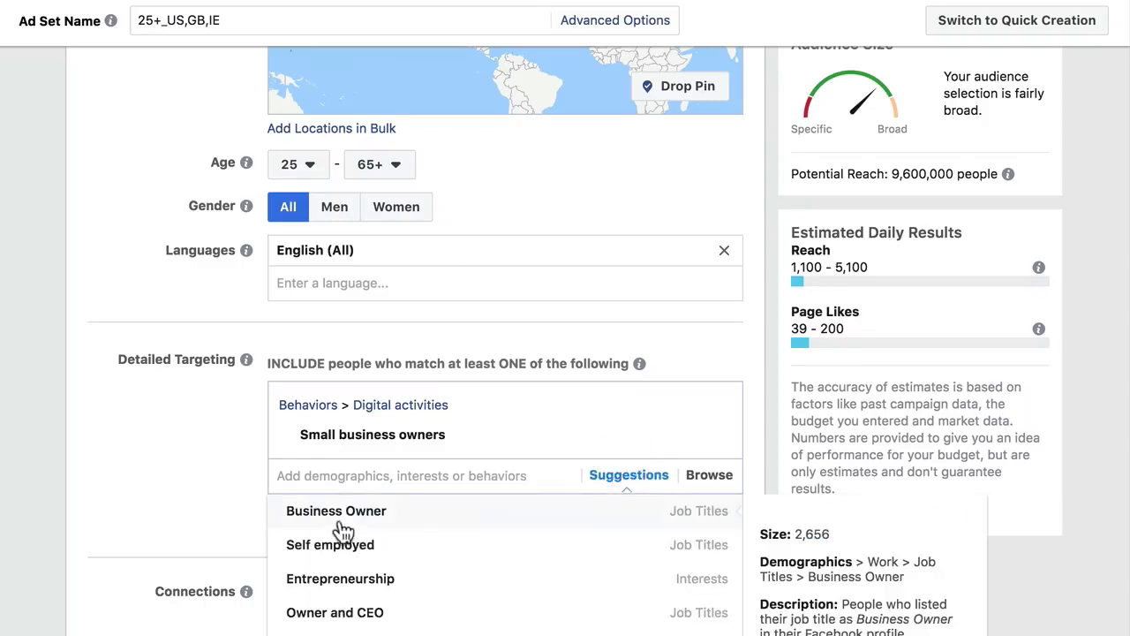
{"action": "mouse_move", "coordinate": [350, 549]}
{"action": "left_click", "coordinate": [684, 558]}
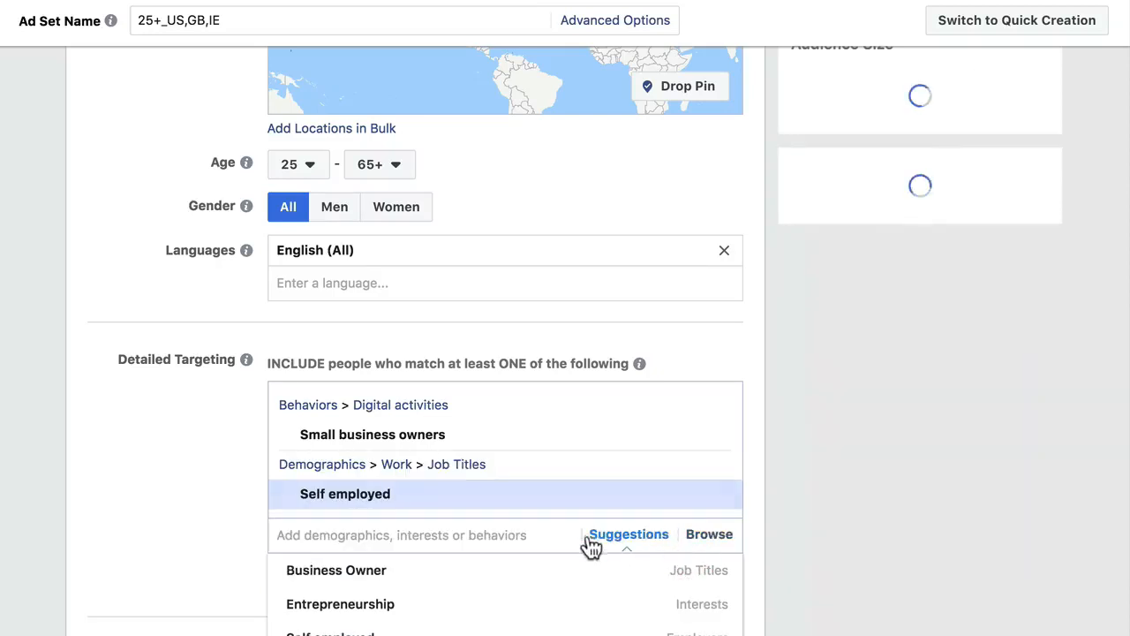
{"action": "left_click", "coordinate": [514, 606]}
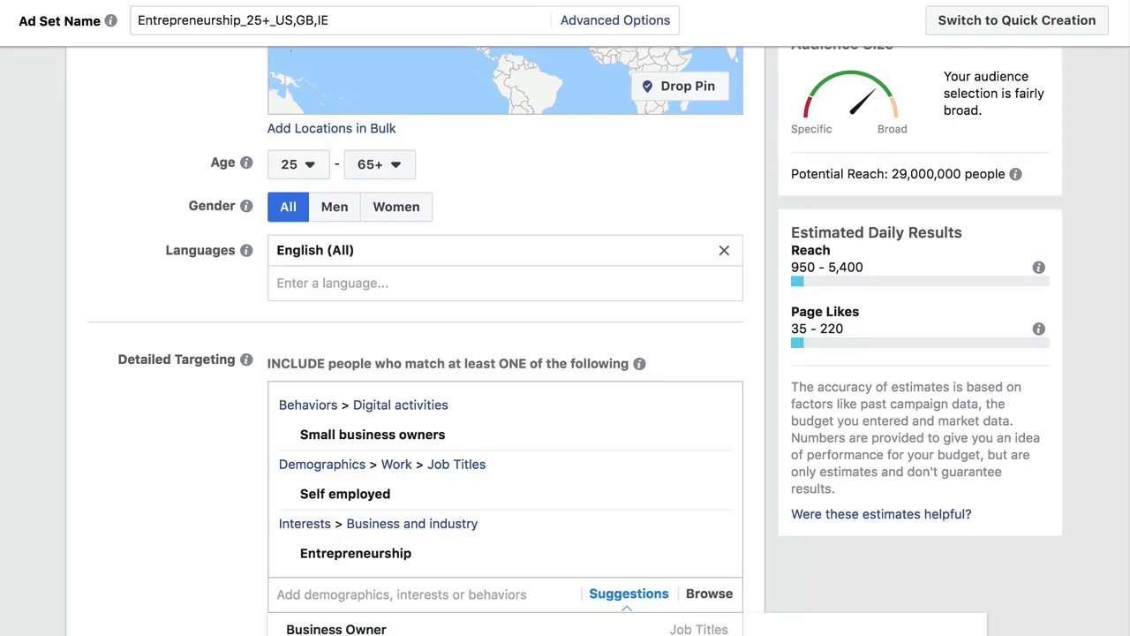
{"action": "left_click", "coordinate": [515, 632]}
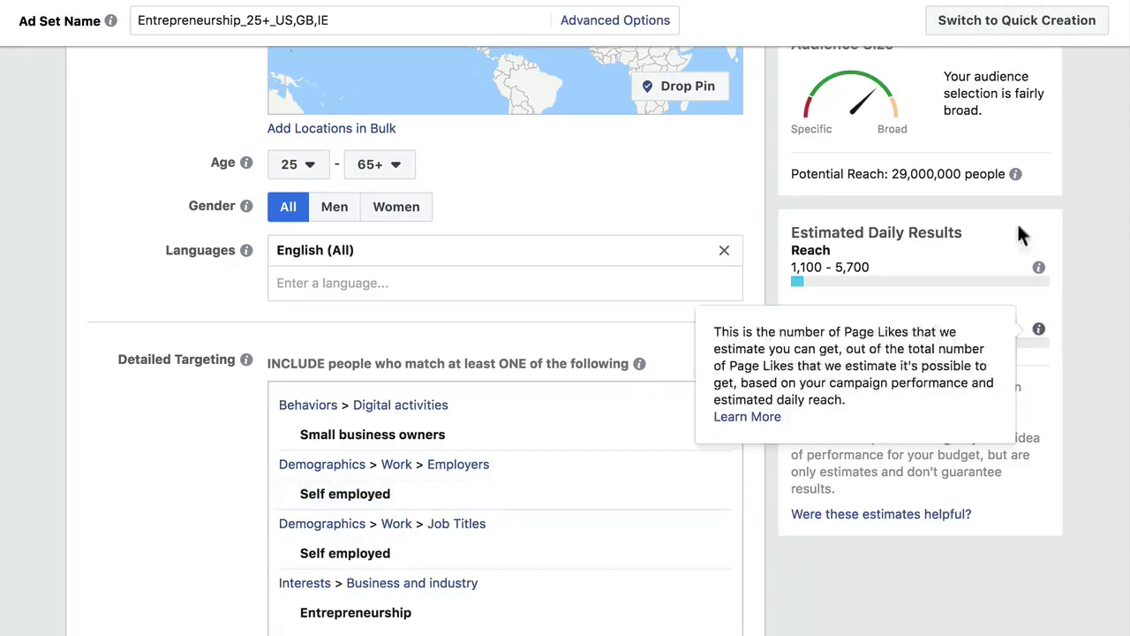
{"action": "triple_click", "coordinate": [928, 173]}
{"action": "left_click", "coordinate": [897, 169]}
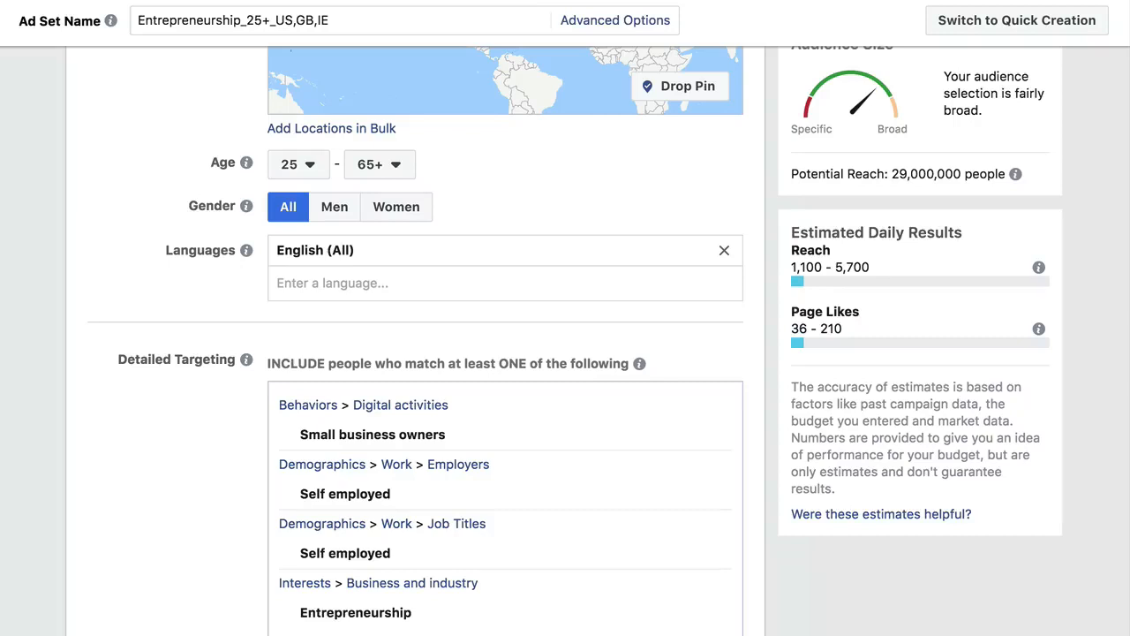
Set the ad set's placements to Automatic Placements (Recommended)
{"action": "scroll", "coordinate": [415, 353], "scroll_direction": "down", "scroll_amount": 3}
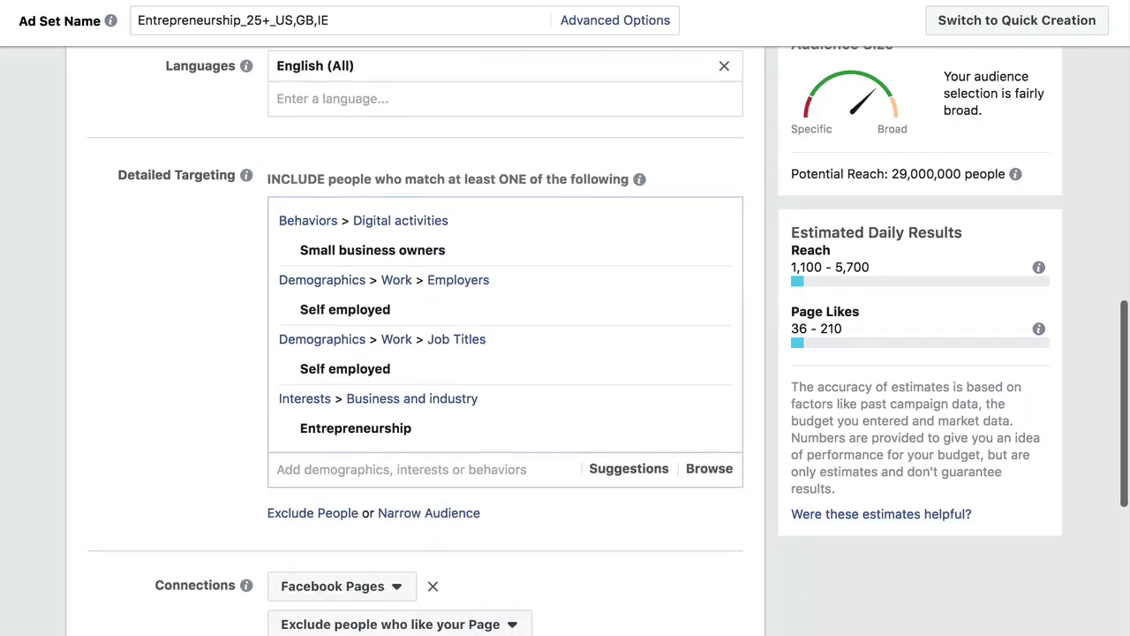
{"action": "scroll", "coordinate": [440, 535], "scroll_direction": "down", "scroll_amount": 2}
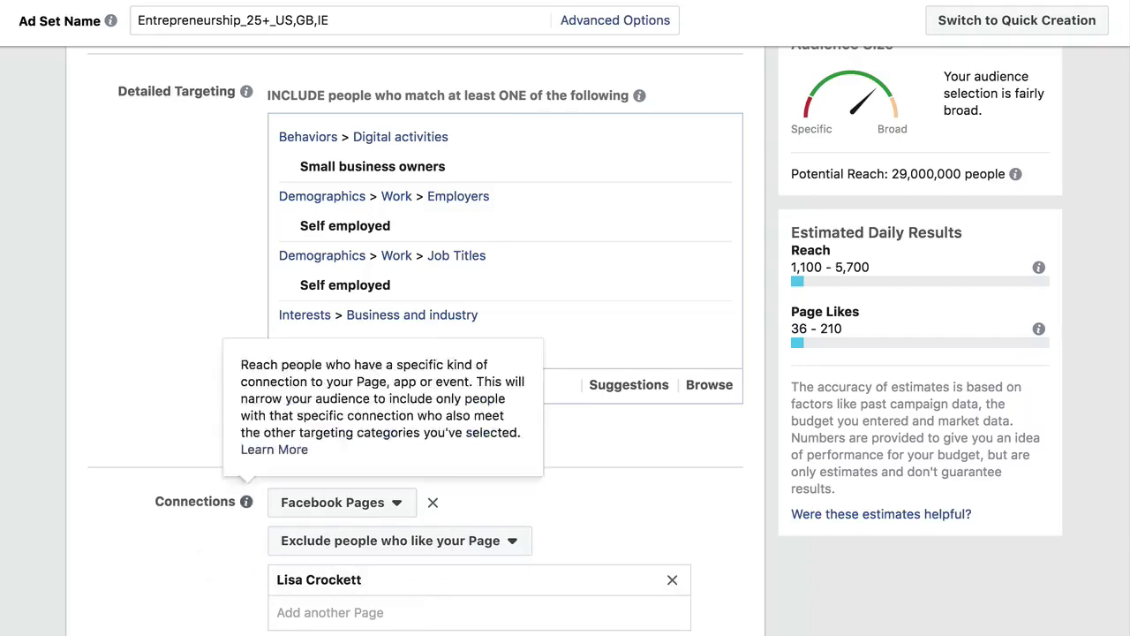
{"action": "scroll", "coordinate": [415, 353], "scroll_direction": "down", "scroll_amount": 1}
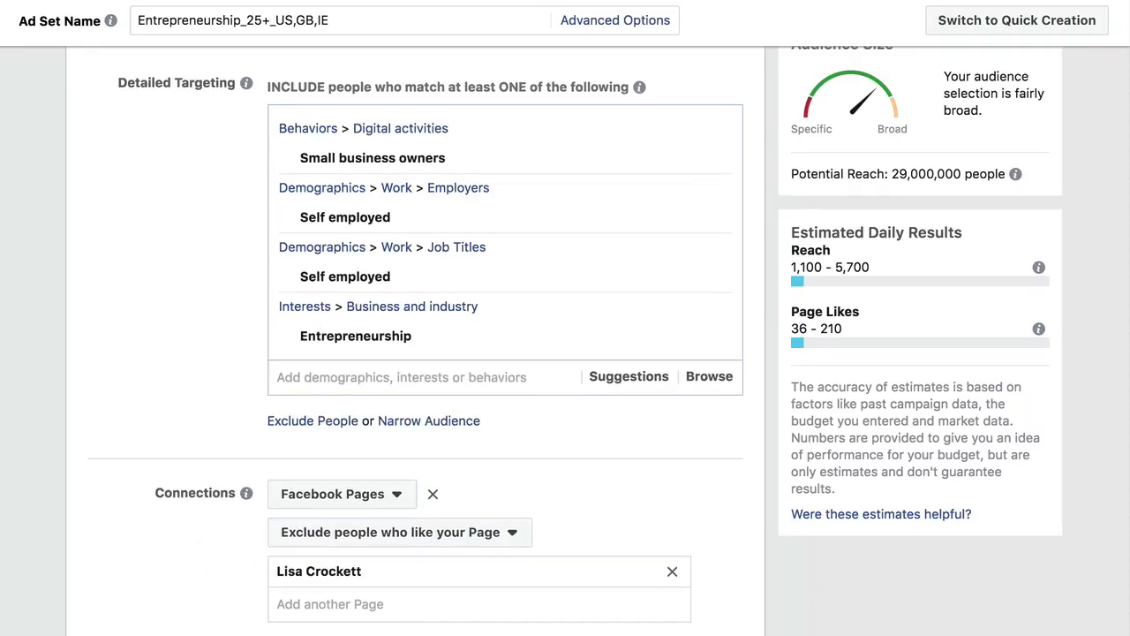
{"action": "scroll", "coordinate": [415, 353], "scroll_direction": "down", "scroll_amount": 10}
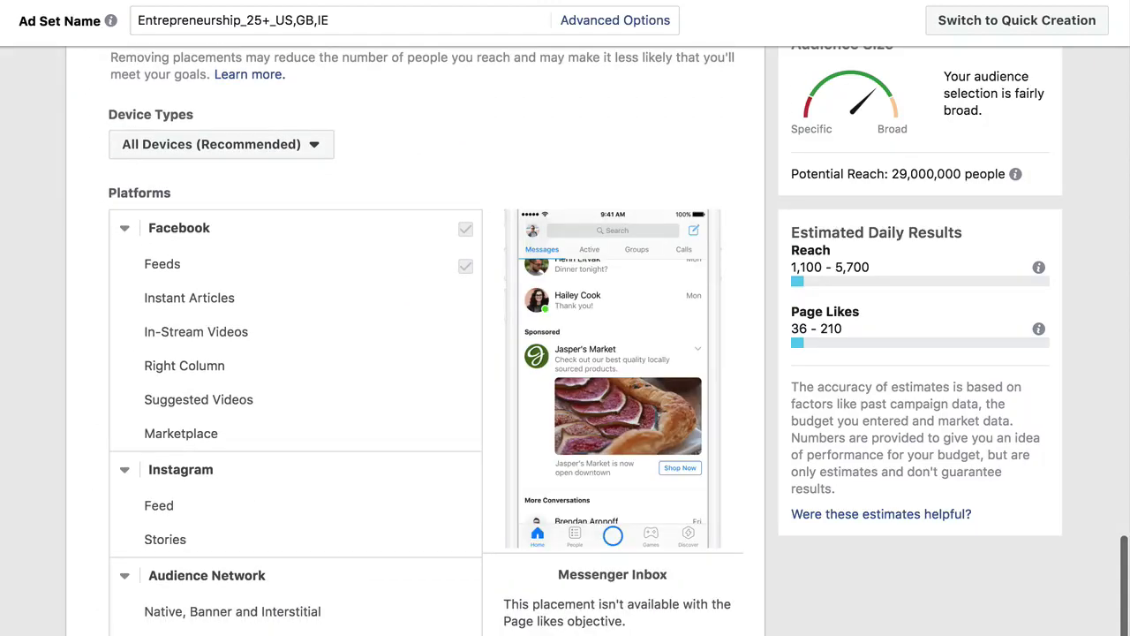
{"action": "scroll", "coordinate": [290, 238], "scroll_direction": "up", "scroll_amount": 3}
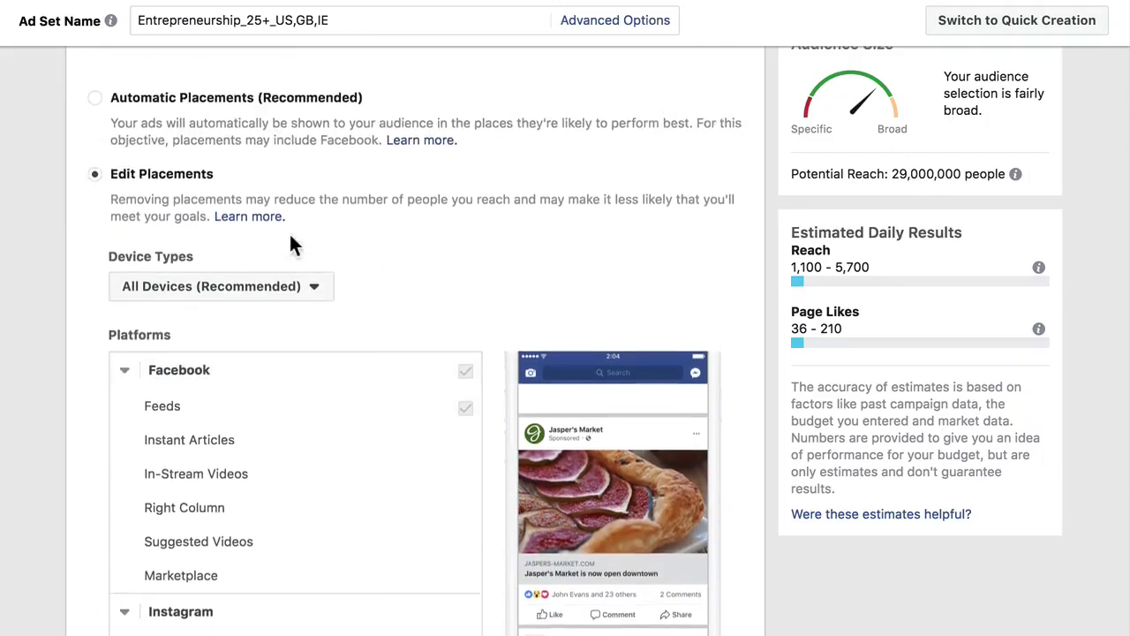
{"action": "left_click", "coordinate": [94, 110]}
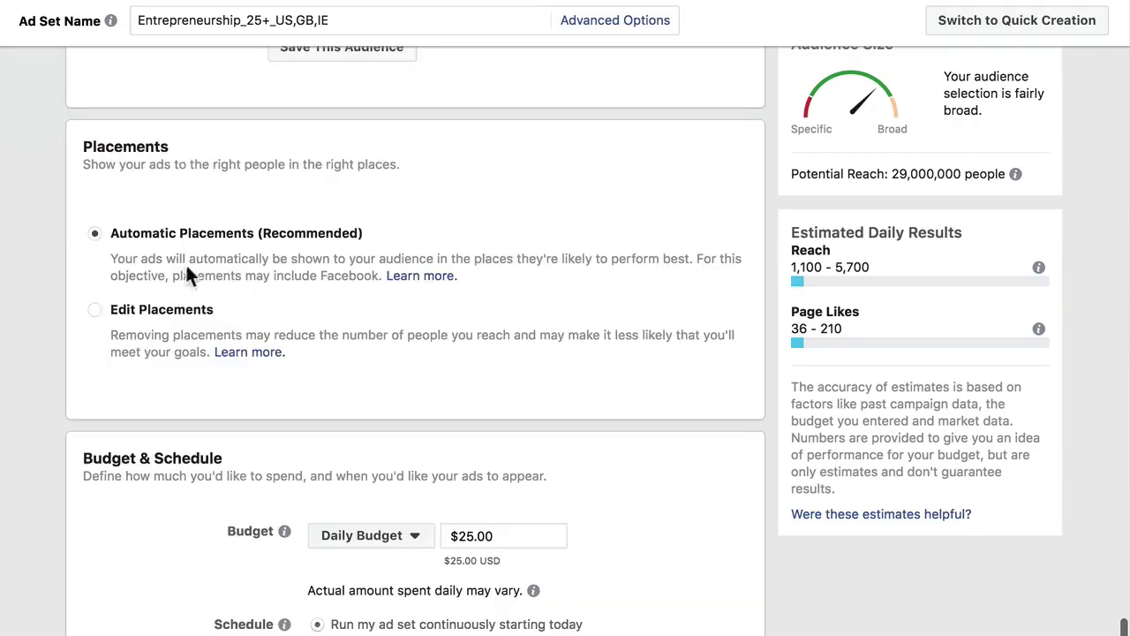
Switch to Edit Placements to review the available platforms, and return to Automatic Placements
{"action": "triple_click", "coordinate": [240, 264]}
{"action": "left_click", "coordinate": [137, 349]}
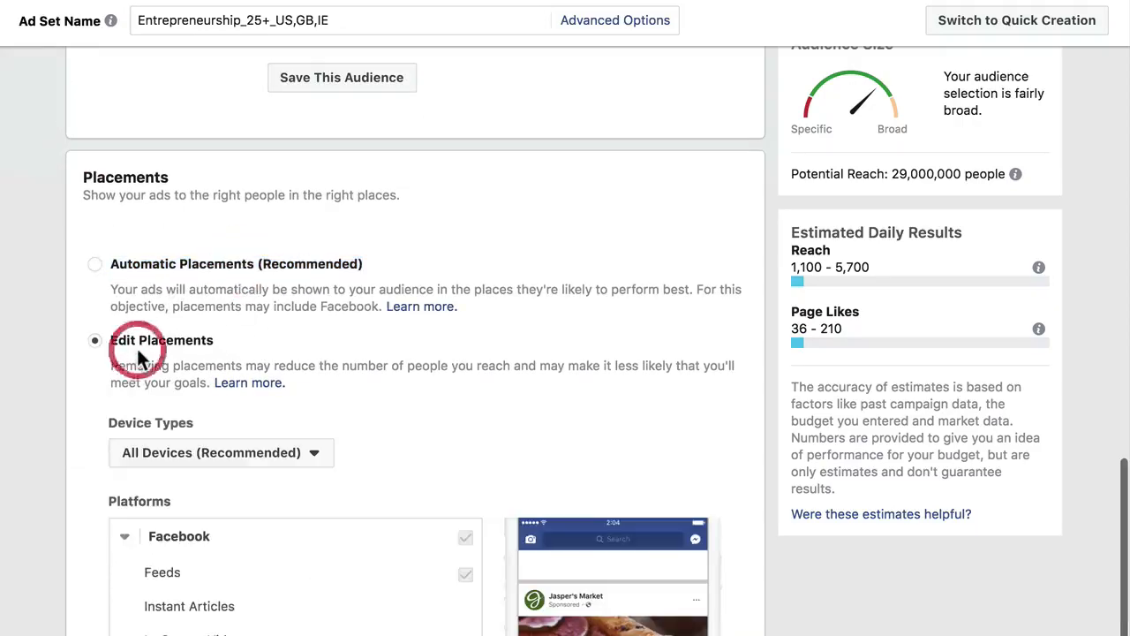
{"action": "scroll", "coordinate": [250, 585], "scroll_direction": "down", "scroll_amount": 4}
{"action": "scroll", "coordinate": [250, 585], "scroll_direction": "up", "scroll_amount": 3}
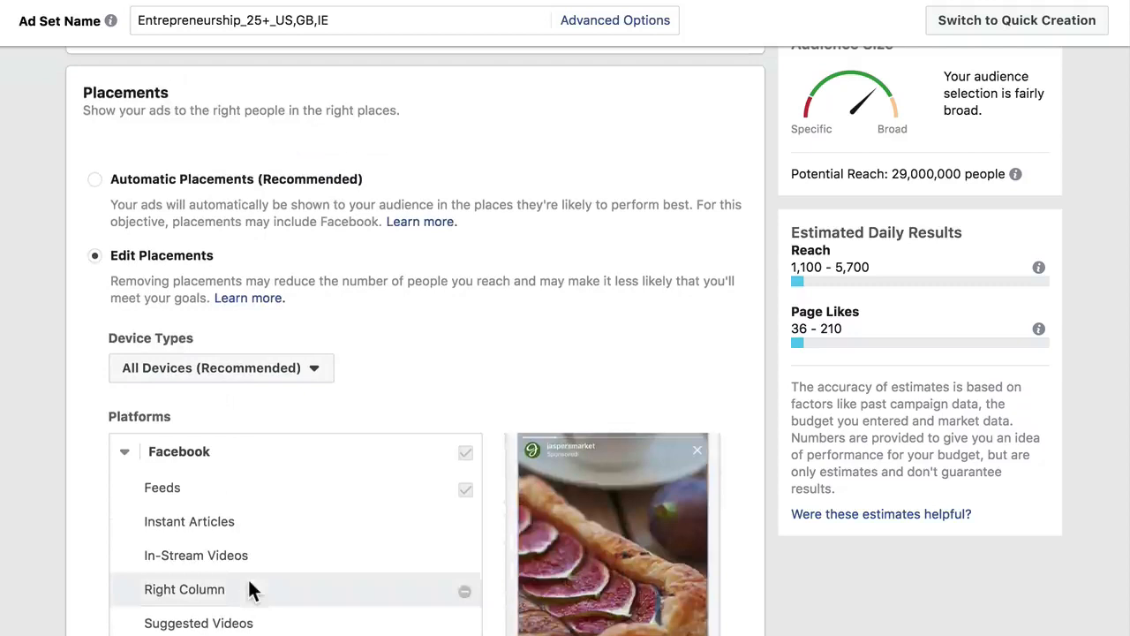
{"action": "left_click", "coordinate": [94, 179]}
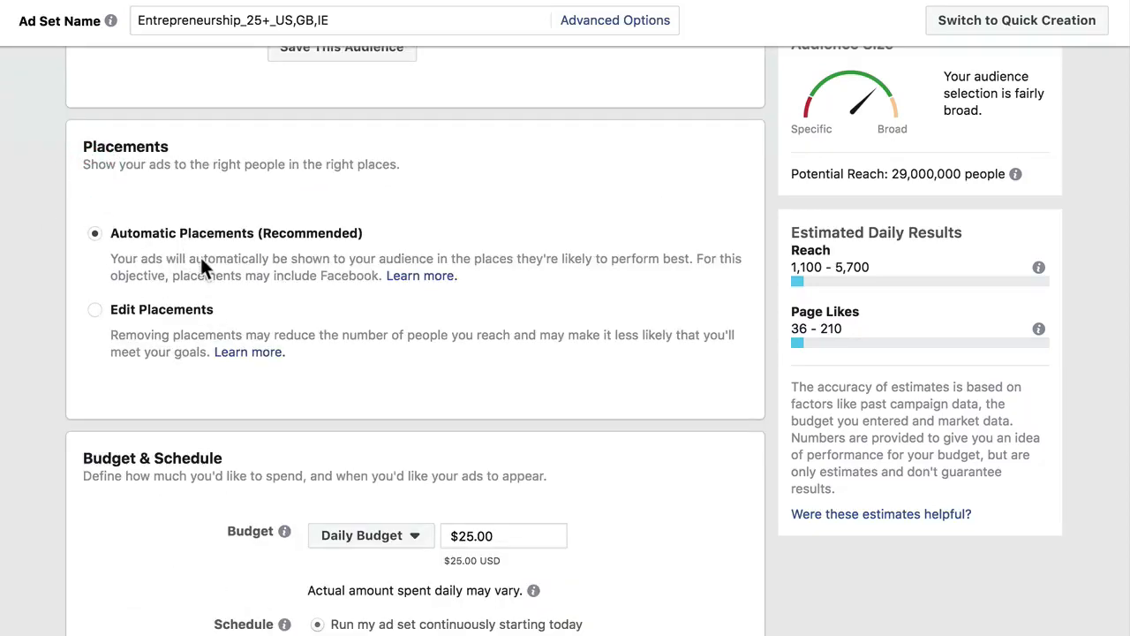
Set the ad set's daily budget to $5.00
{"action": "left_click", "coordinate": [470, 534]}
{"action": "scroll", "coordinate": [509, 535], "scroll_direction": "up", "scroll_amount": 1}
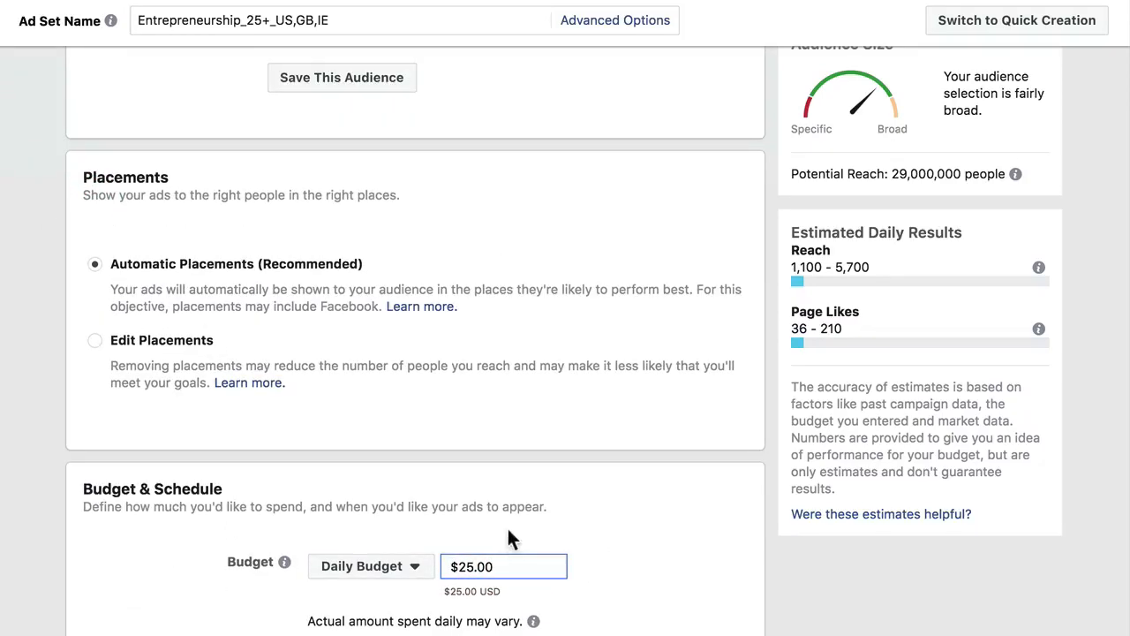
{"action": "left_click_drag", "start_coordinate": [502, 565], "coordinate": [388, 572]}
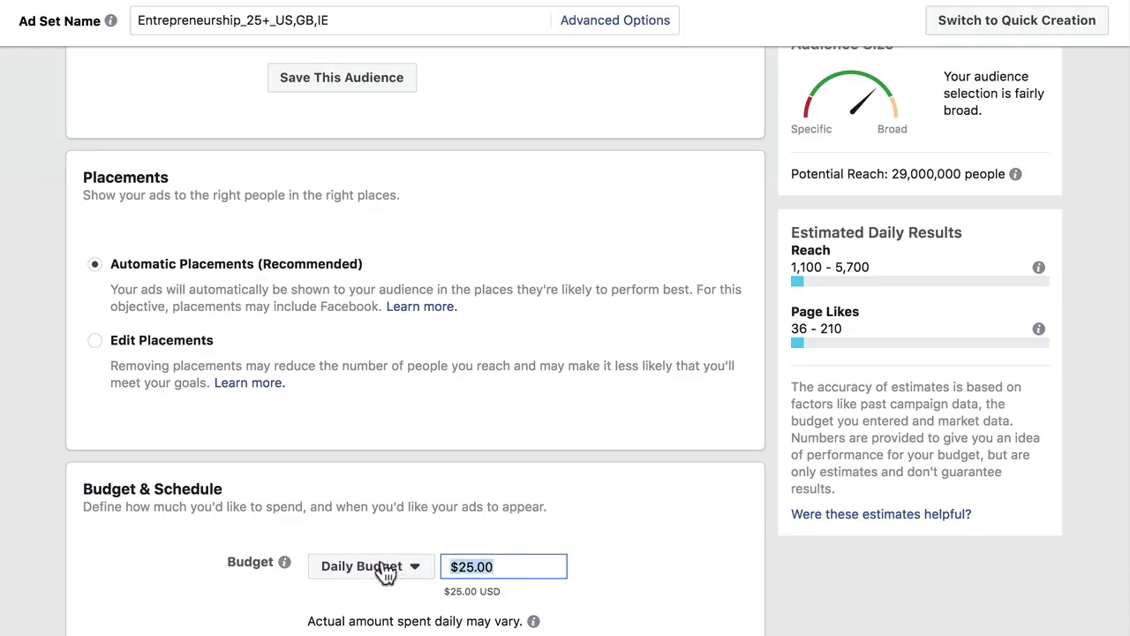
{"action": "type", "text": "5"}
{"action": "type", "text": "500"}
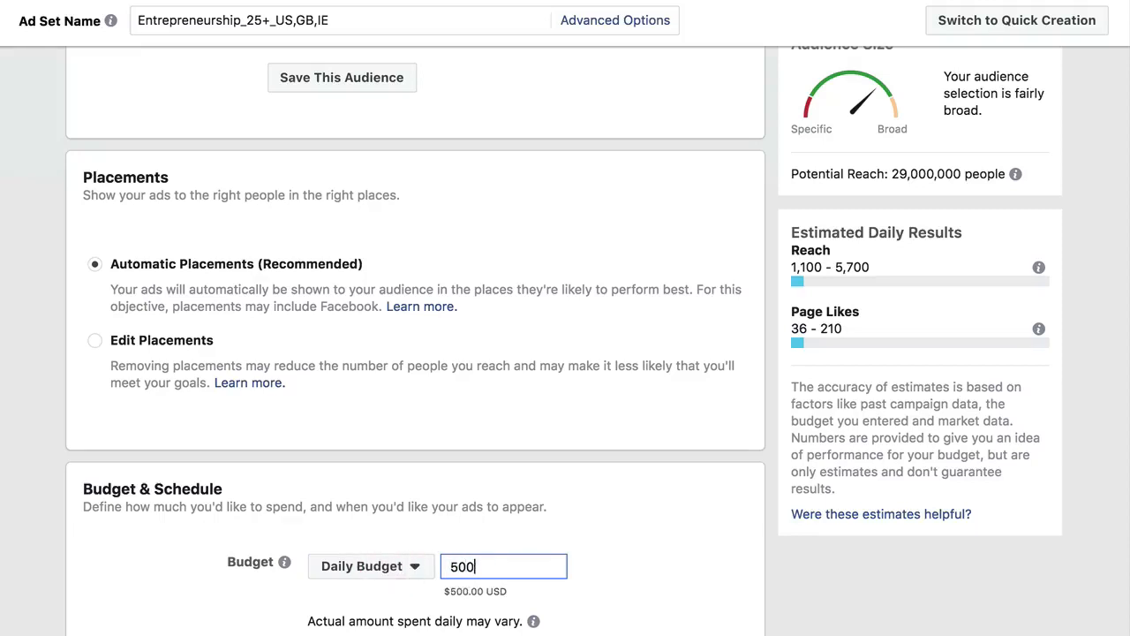
{"action": "key", "text": "BackSpace"}
{"action": "key", "text": "BackSpace"}
{"action": "key", "text": "BackSpace"}
{"action": "left_click", "coordinate": [590, 634]}
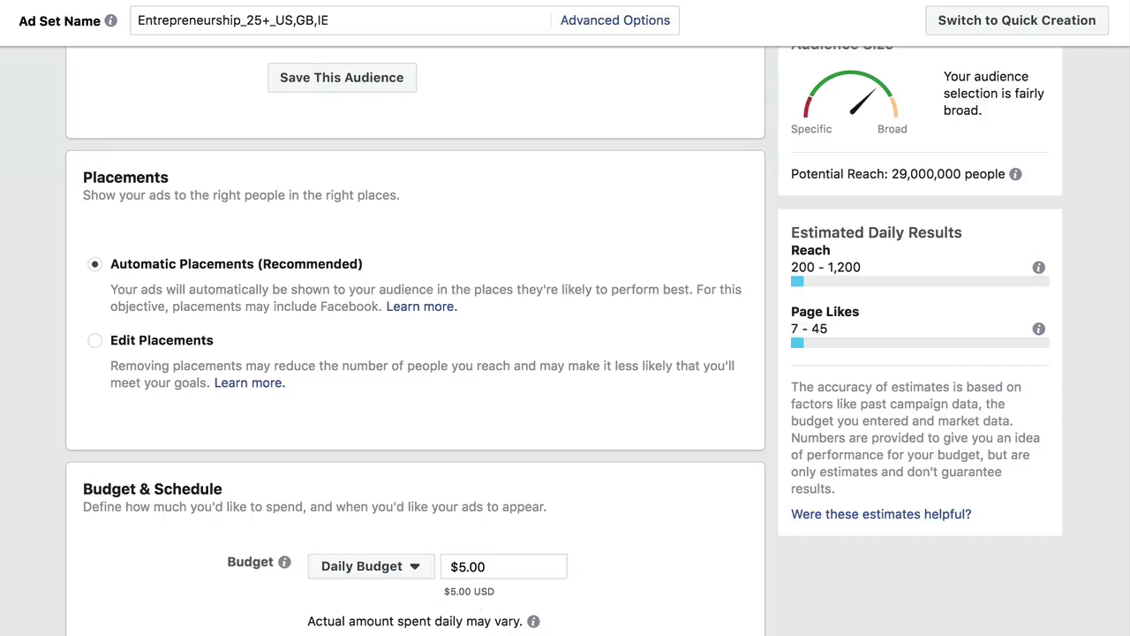
Schedule the ad set with a start and end date, keeping Aug 1, 2018 as the start
{"action": "scroll", "coordinate": [368, 410], "scroll_direction": "down", "scroll_amount": 3}
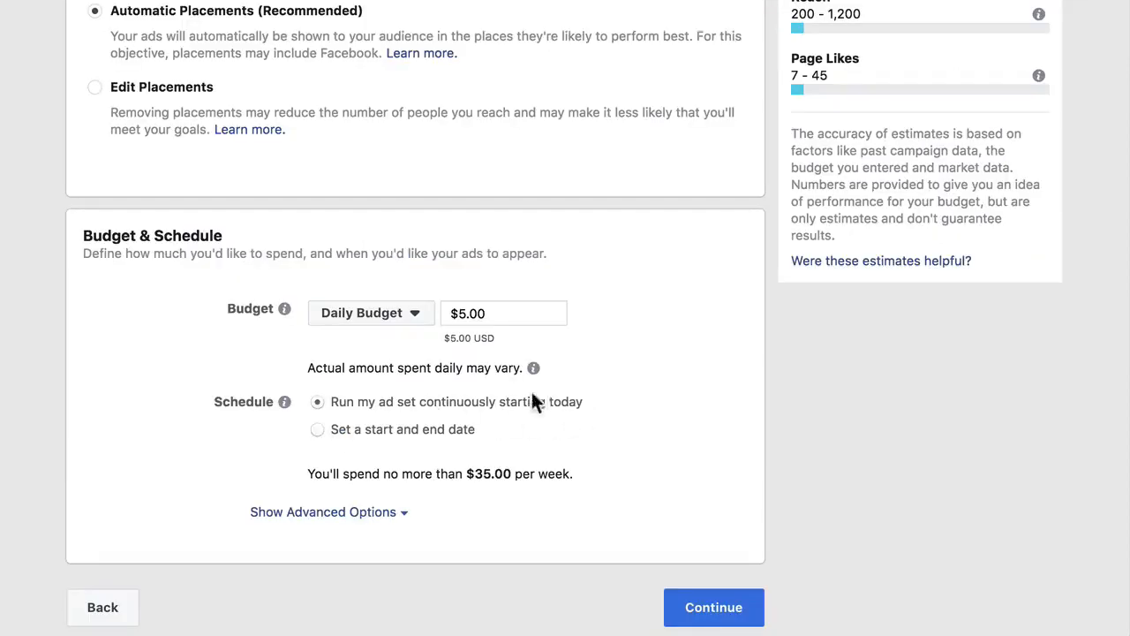
{"action": "left_click", "coordinate": [321, 429]}
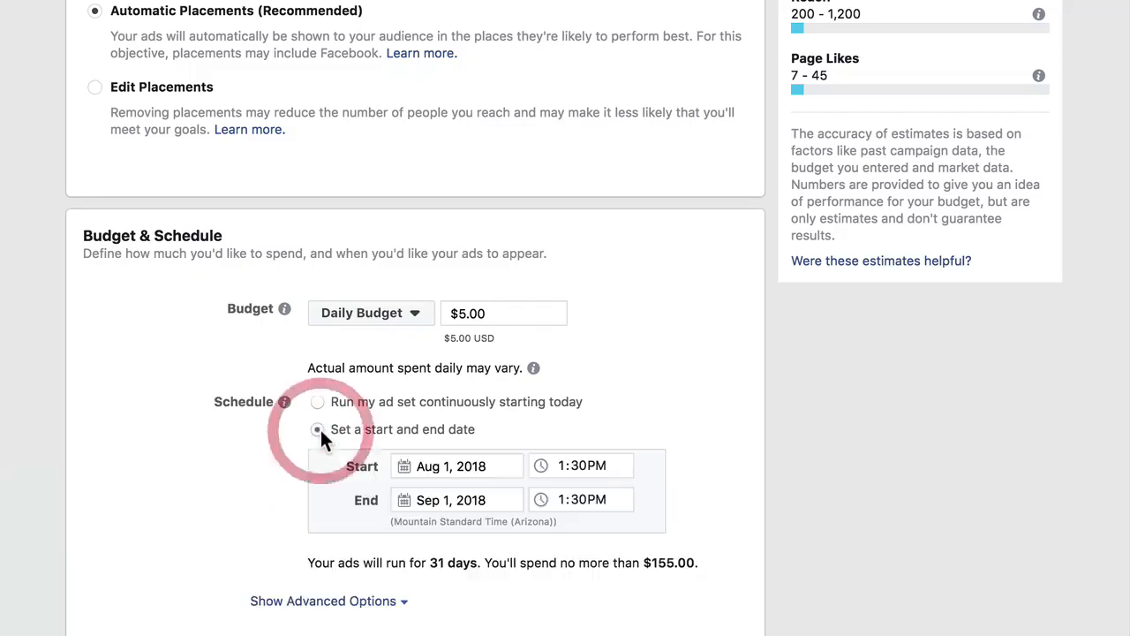
{"action": "left_click", "coordinate": [484, 465]}
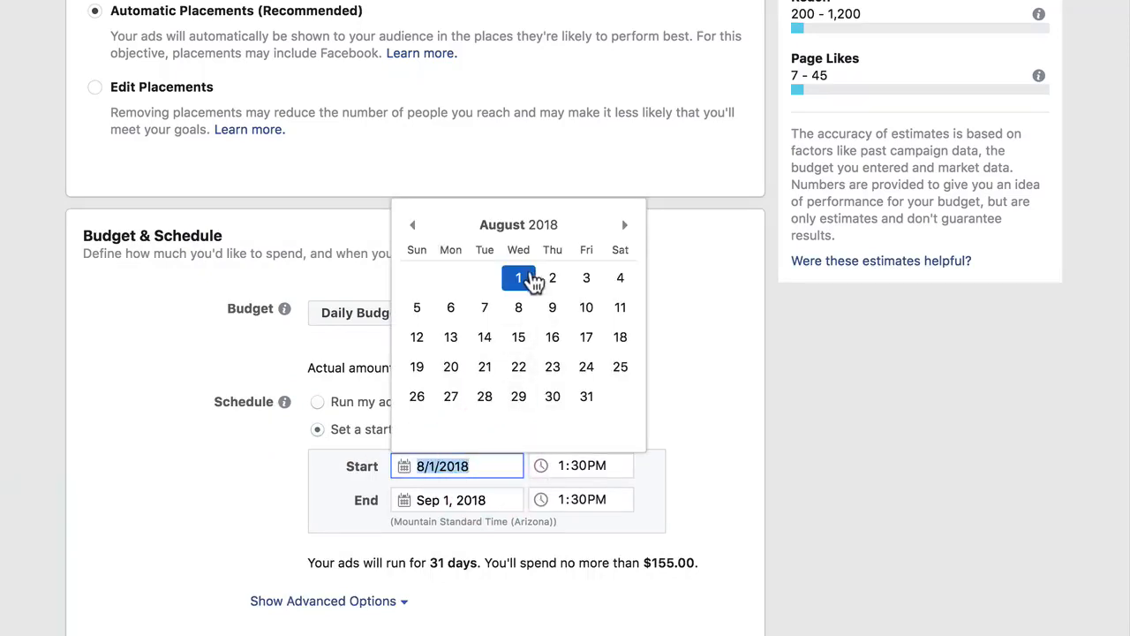
{"action": "left_click", "coordinate": [523, 278]}
{"action": "left_click", "coordinate": [667, 456]}
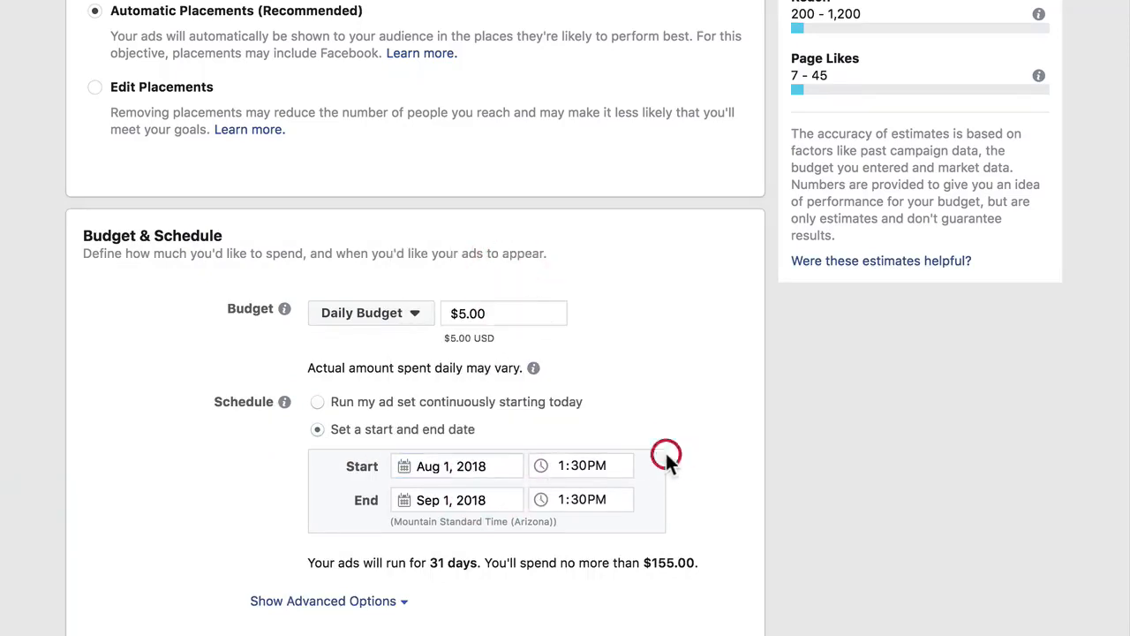
Set the schedule's end date to Aug 10, 2018
{"action": "left_click", "coordinate": [459, 502]}
{"action": "left_click", "coordinate": [411, 257]}
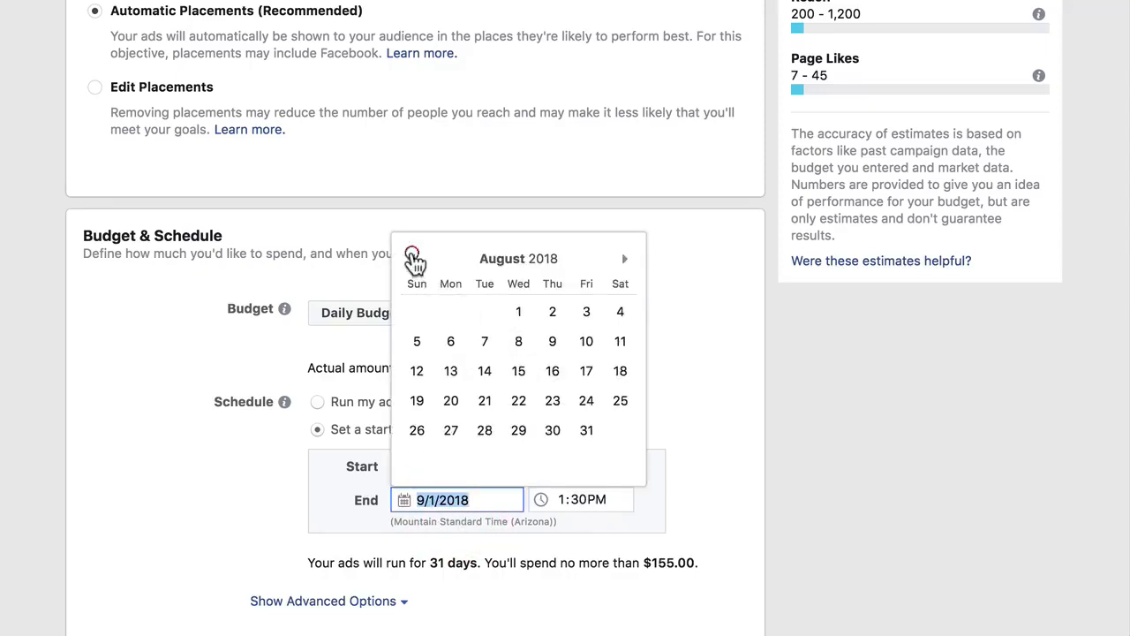
{"action": "left_click", "coordinate": [584, 343]}
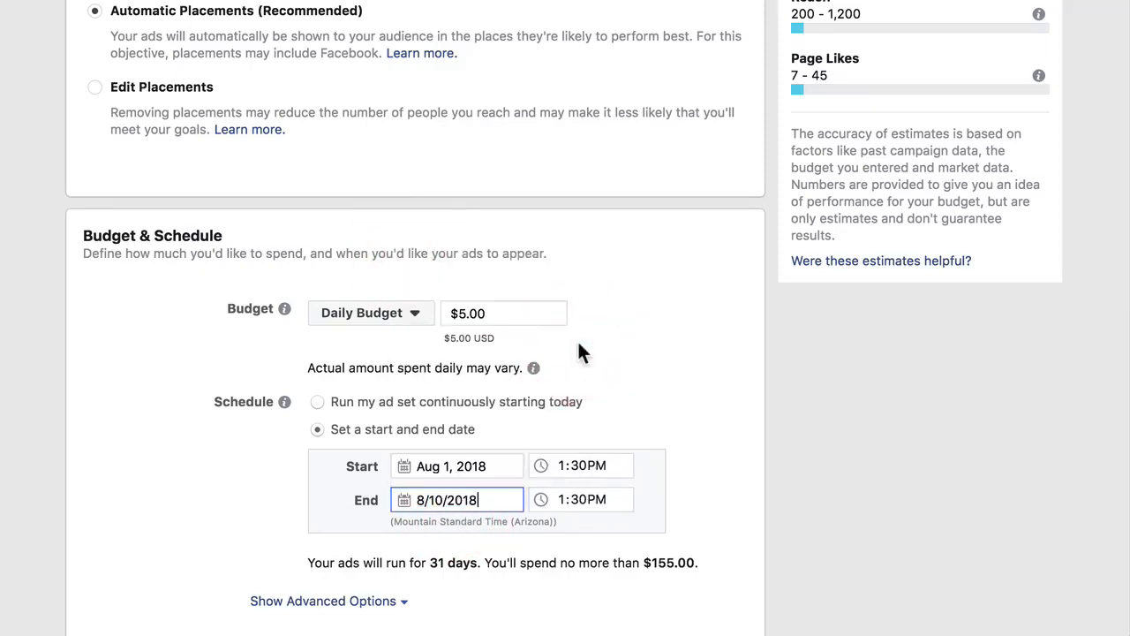
{"action": "left_click", "coordinate": [746, 446]}
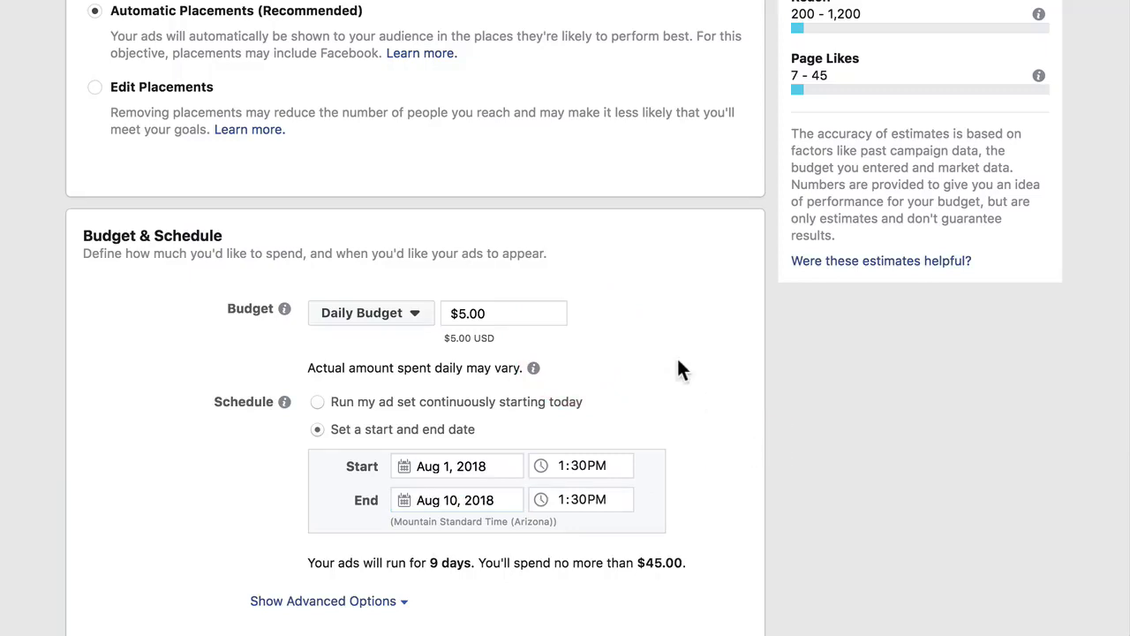
{"action": "scroll", "coordinate": [678, 360], "scroll_direction": "down", "scroll_amount": 2}
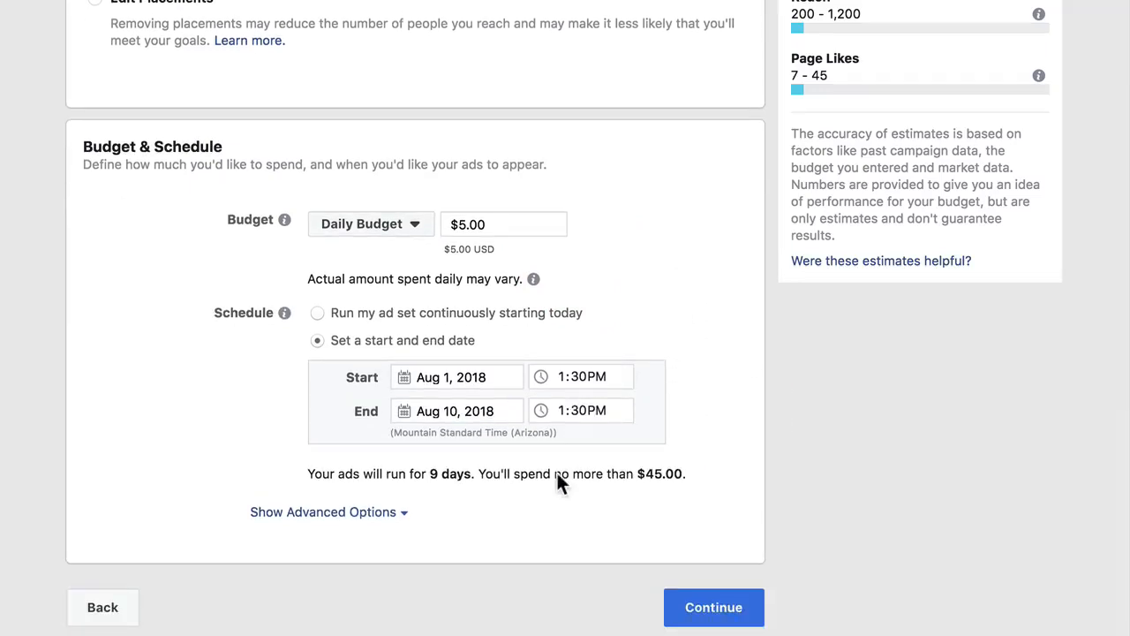
Check the schedule's run length and maximum spend, and continue from the ad set to the ad setup
{"action": "triple_click", "coordinate": [444, 474]}
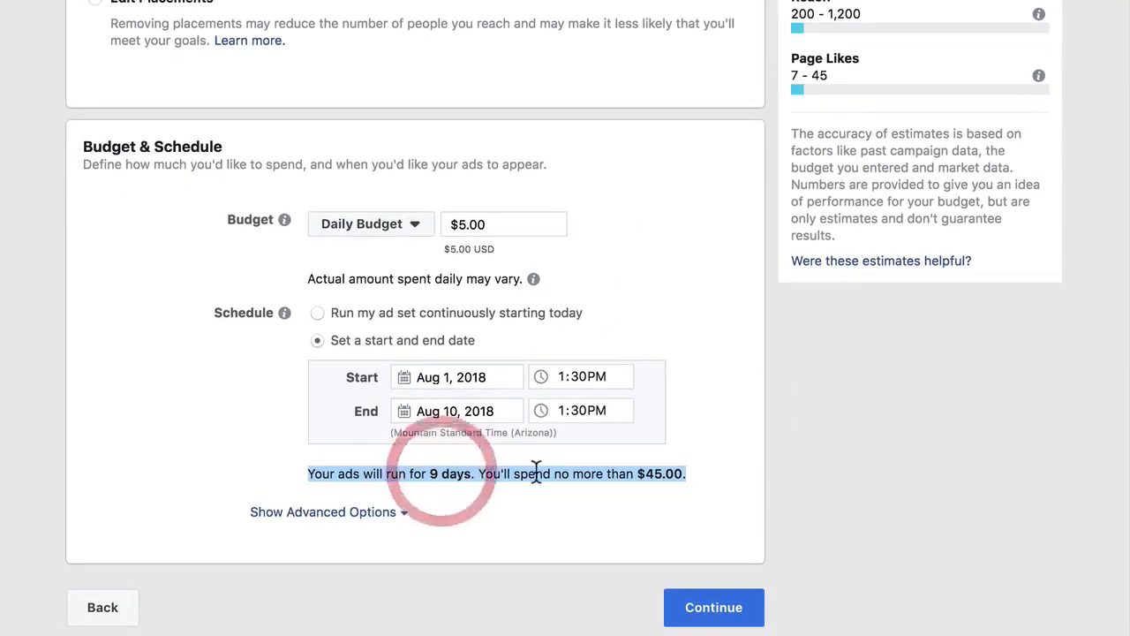
{"action": "left_click", "coordinate": [536, 473]}
{"action": "triple_click", "coordinate": [618, 473]}
{"action": "left_click", "coordinate": [627, 473]}
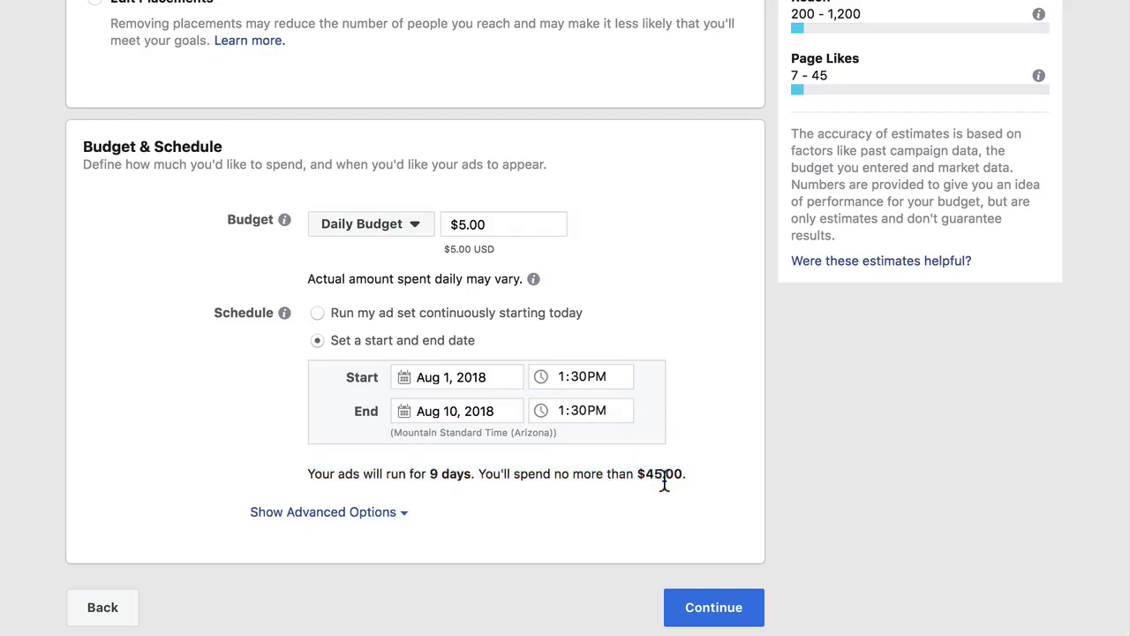
{"action": "left_click", "coordinate": [712, 609]}
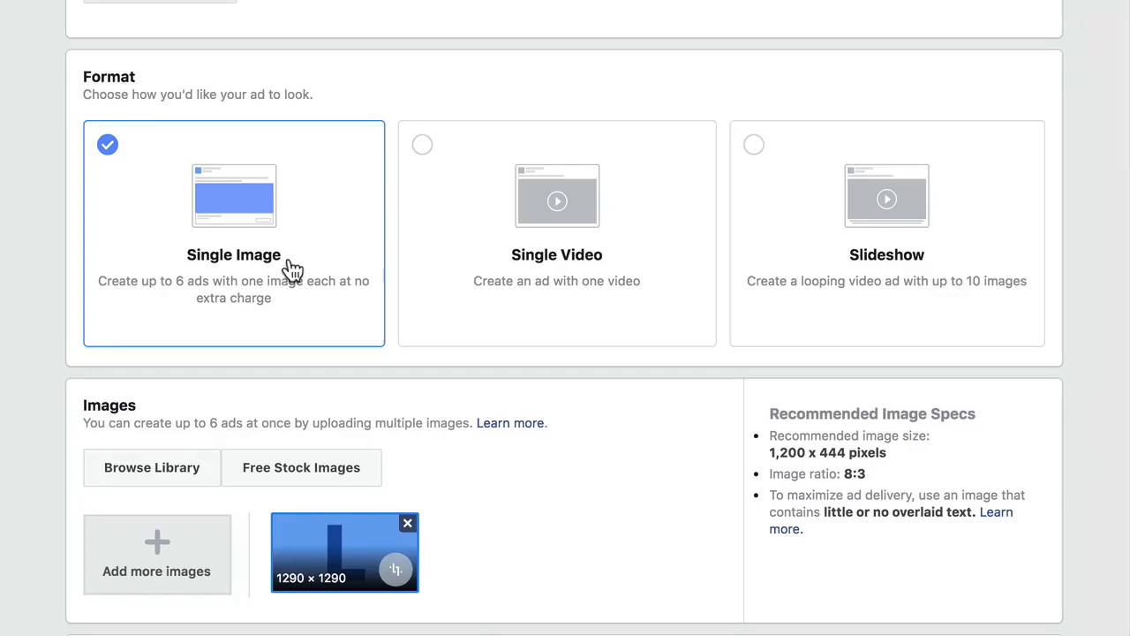
Examine the recommended image size for the Single Image ad format
{"action": "scroll", "coordinate": [580, 554], "scroll_direction": "down", "scroll_amount": 3}
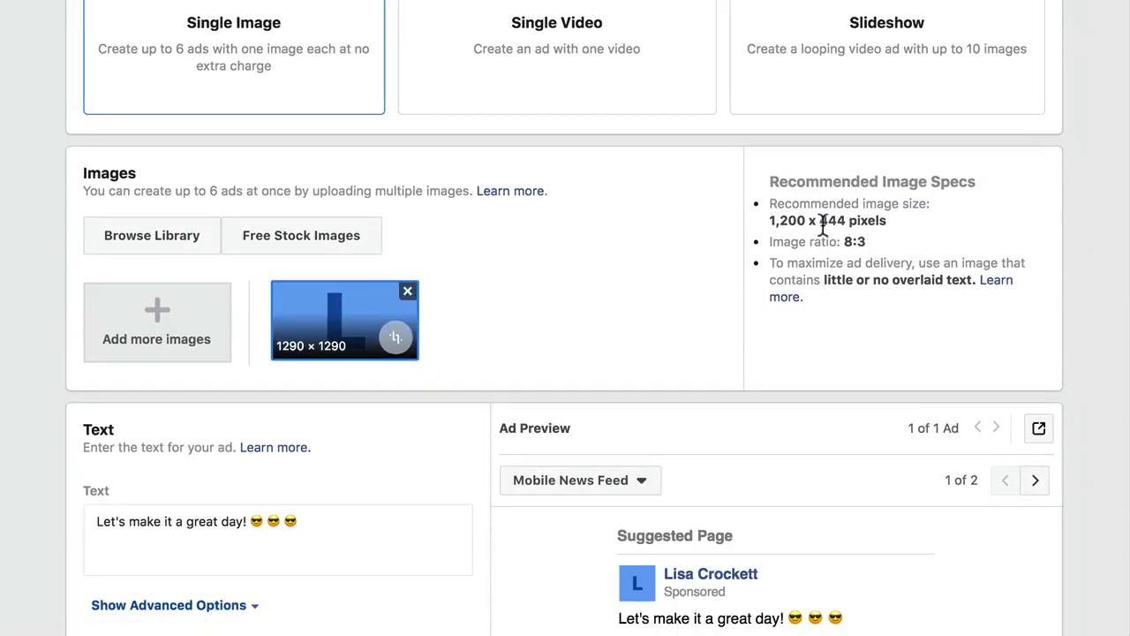
{"action": "triple_click", "coordinate": [822, 223]}
{"action": "left_click_drag", "start_coordinate": [878, 220], "coordinate": [765, 228]}
{"action": "left_click", "coordinate": [839, 221]}
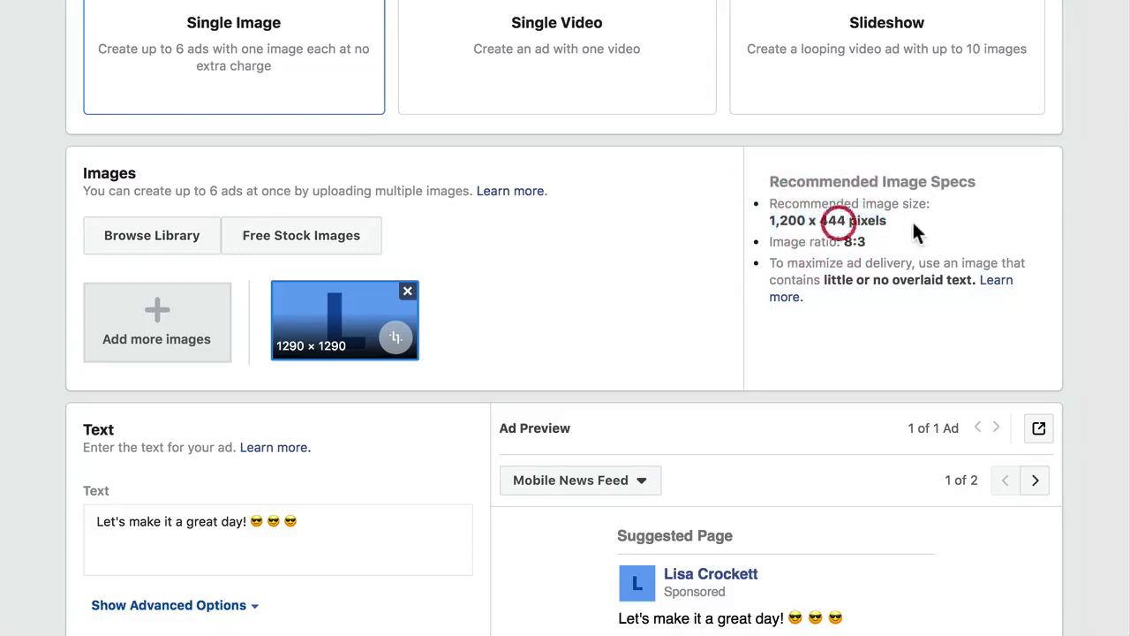
{"action": "triple_click", "coordinate": [827, 221]}
{"action": "left_click", "coordinate": [849, 221]}
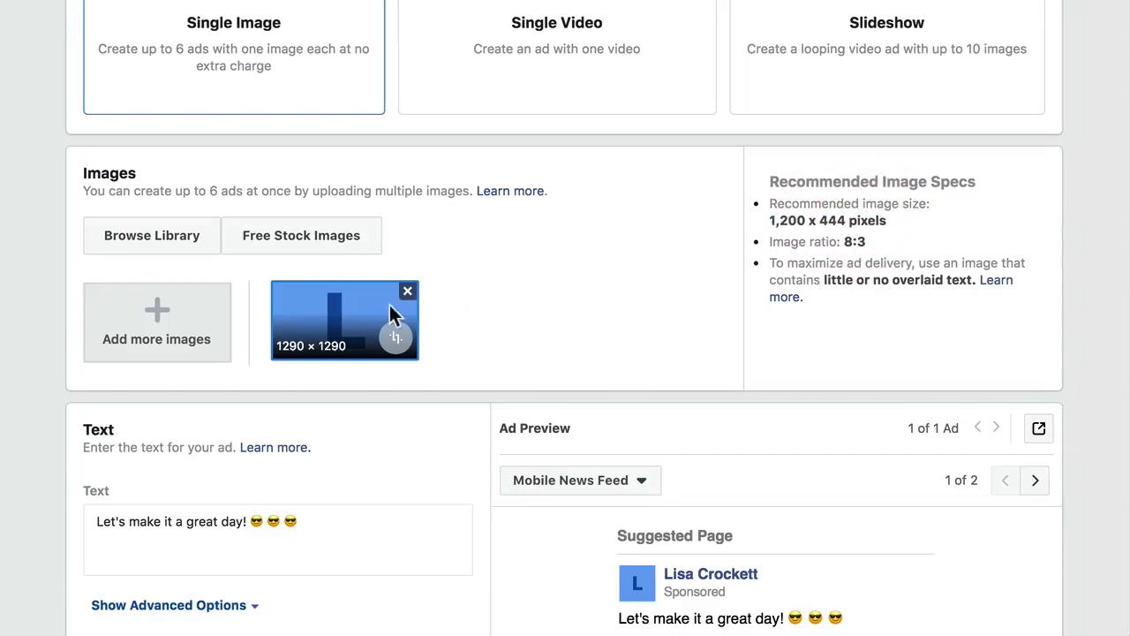
Remove the default ad image and upload a replacement picture from the computer
{"action": "left_click", "coordinate": [407, 291]}
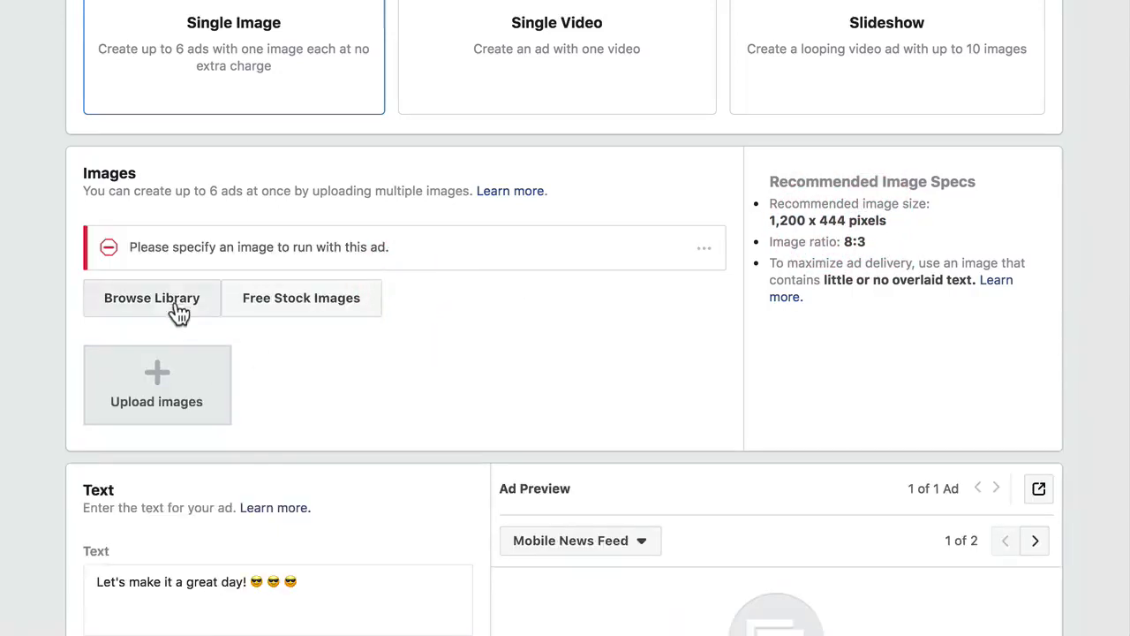
{"action": "left_click", "coordinate": [170, 387]}
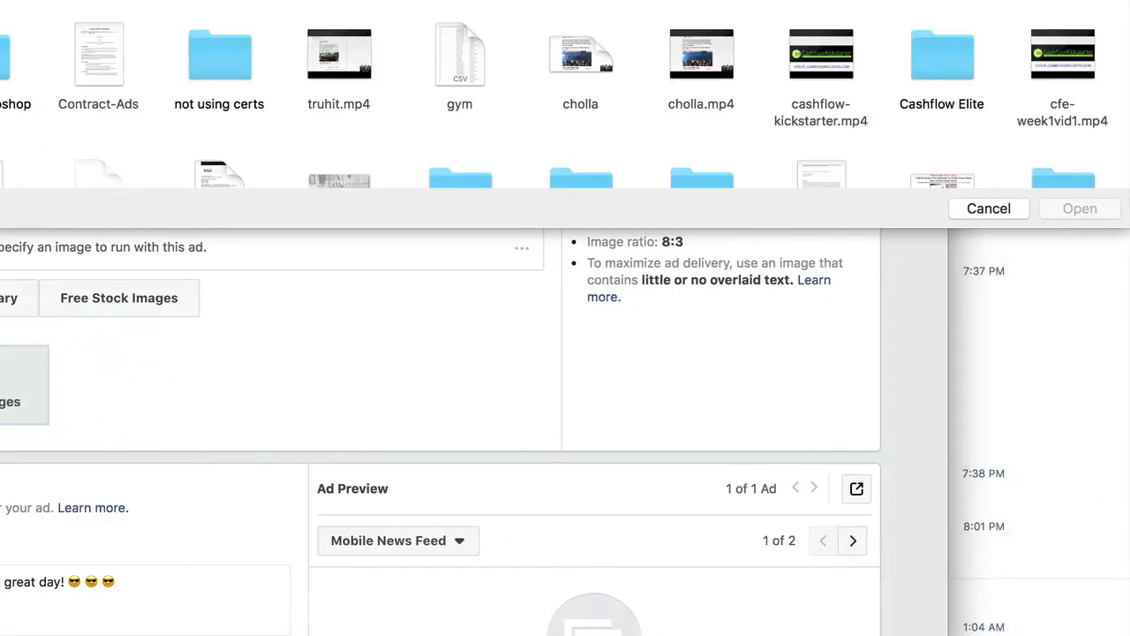
{"action": "scroll", "coordinate": [319, 14], "scroll_direction": "down", "scroll_amount": 15}
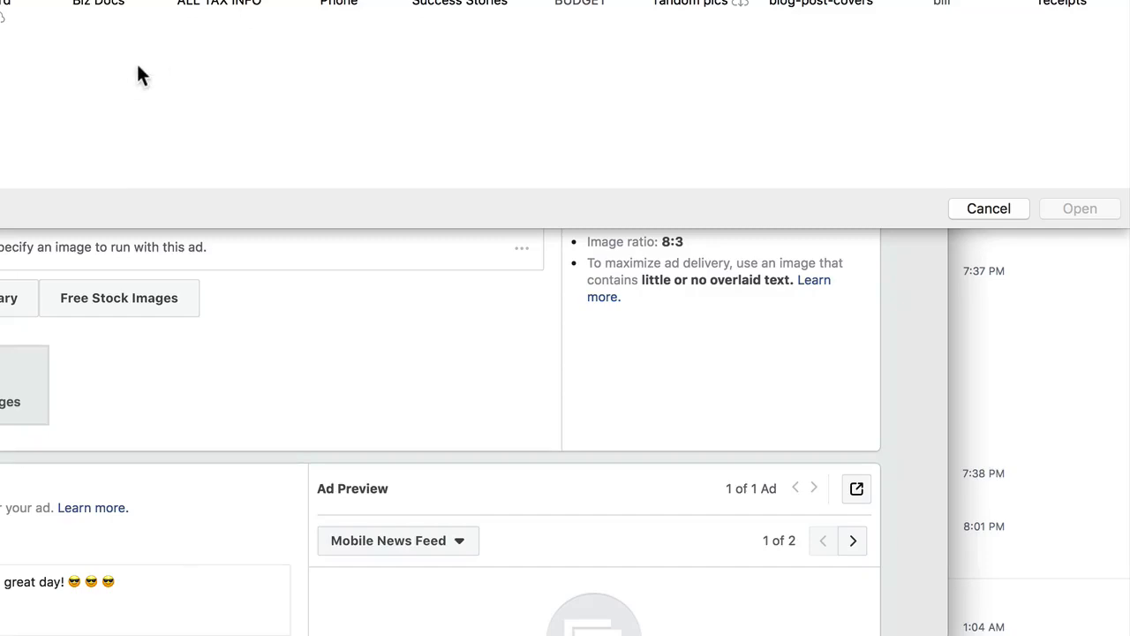
{"action": "left_click", "coordinate": [133, 78]}
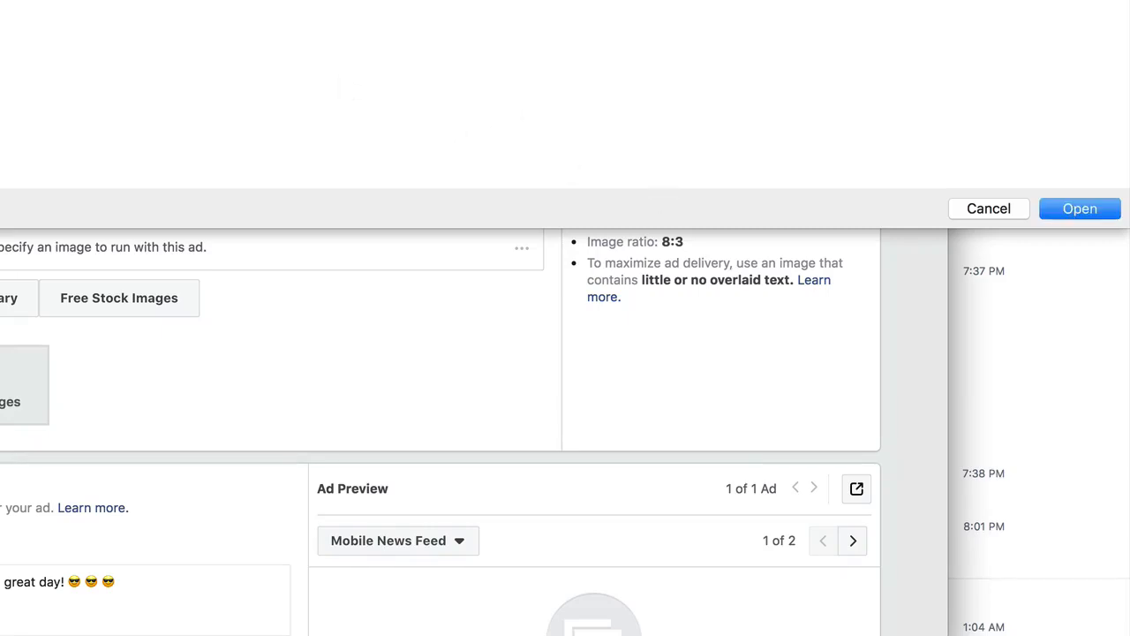
{"action": "left_click", "coordinate": [1071, 208]}
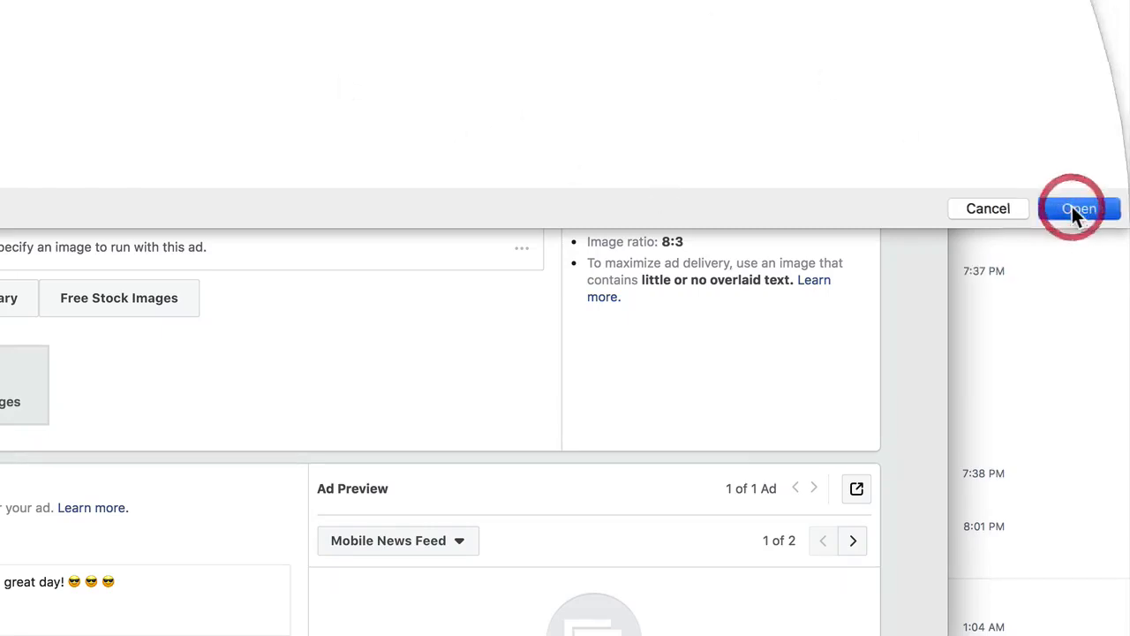
Adjust the crop of the uploaded ad image and apply it
{"action": "scroll", "coordinate": [642, 499], "scroll_direction": "down", "scroll_amount": 5}
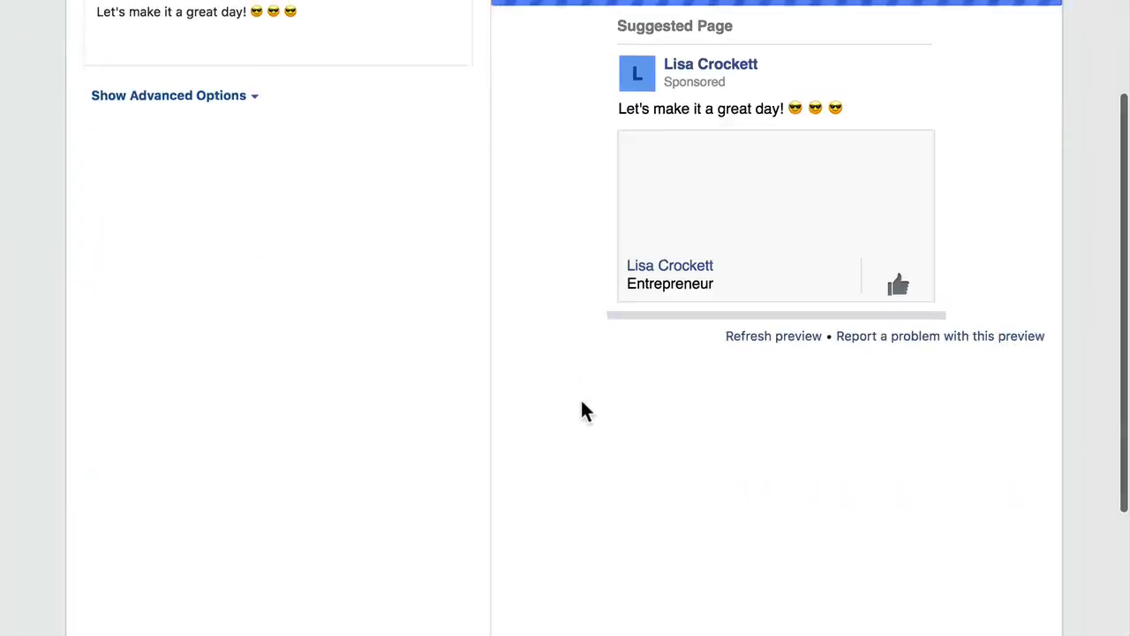
{"action": "left_click", "coordinate": [394, 5]}
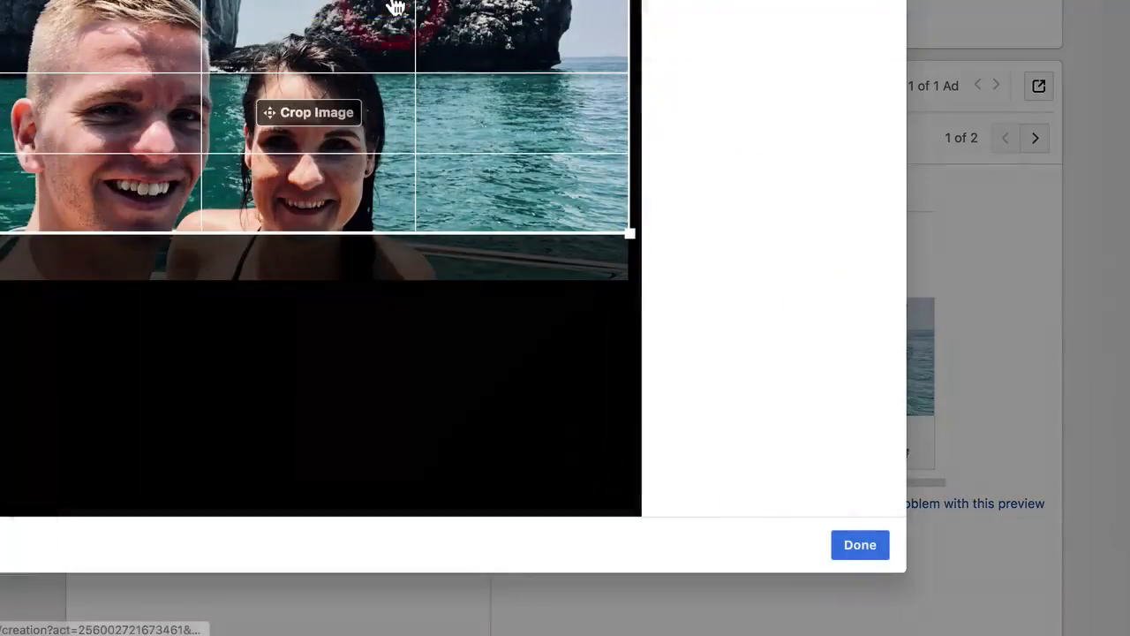
{"action": "mouse_move", "coordinate": [396, 172]}
{"action": "left_mouse_down"}
{"action": "mouse_move", "coordinate": [399, 199]}
{"action": "mouse_move", "coordinate": [406, 179]}
{"action": "left_mouse_up"}
{"action": "left_click", "coordinate": [841, 550]}
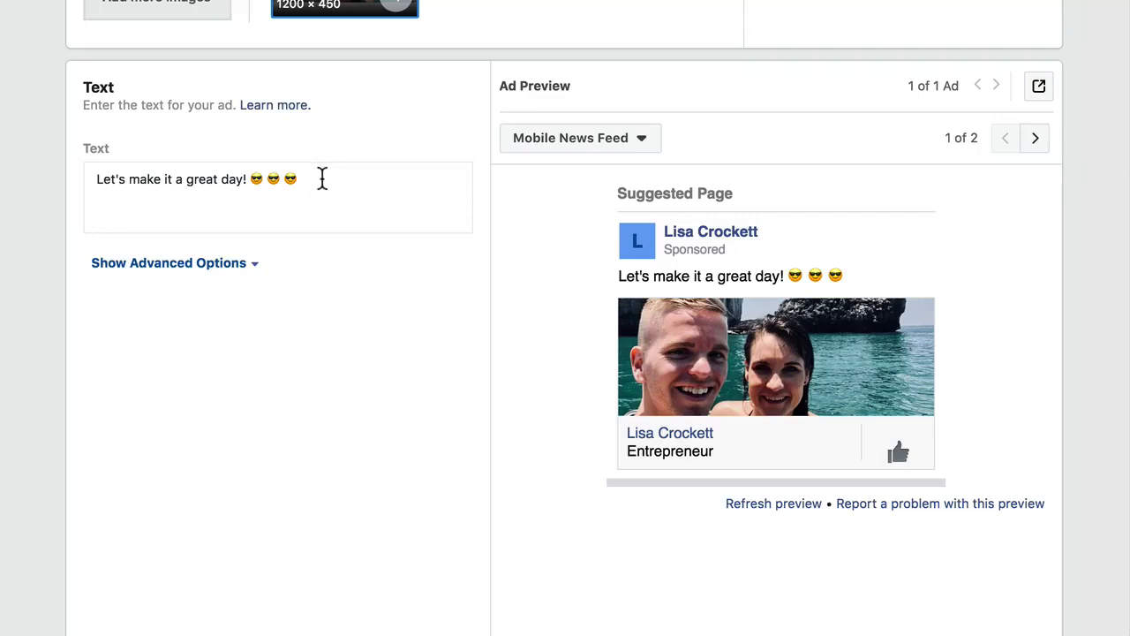
Replace the ad text with "I help entrepreneurs build and scale their small business (come hang out w/ us)..."
{"action": "left_click_drag", "start_coordinate": [323, 176], "coordinate": [43, 178]}
{"action": "type", "text": "I help entrepreneurs build and scale their small business"}
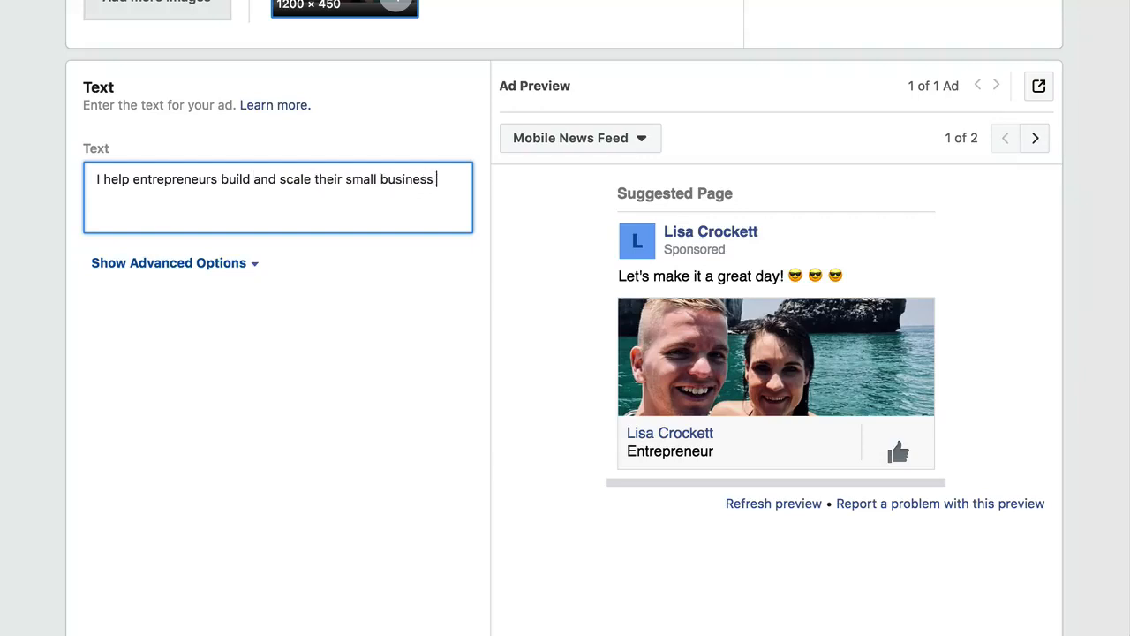
{"action": "type", "text": "("}
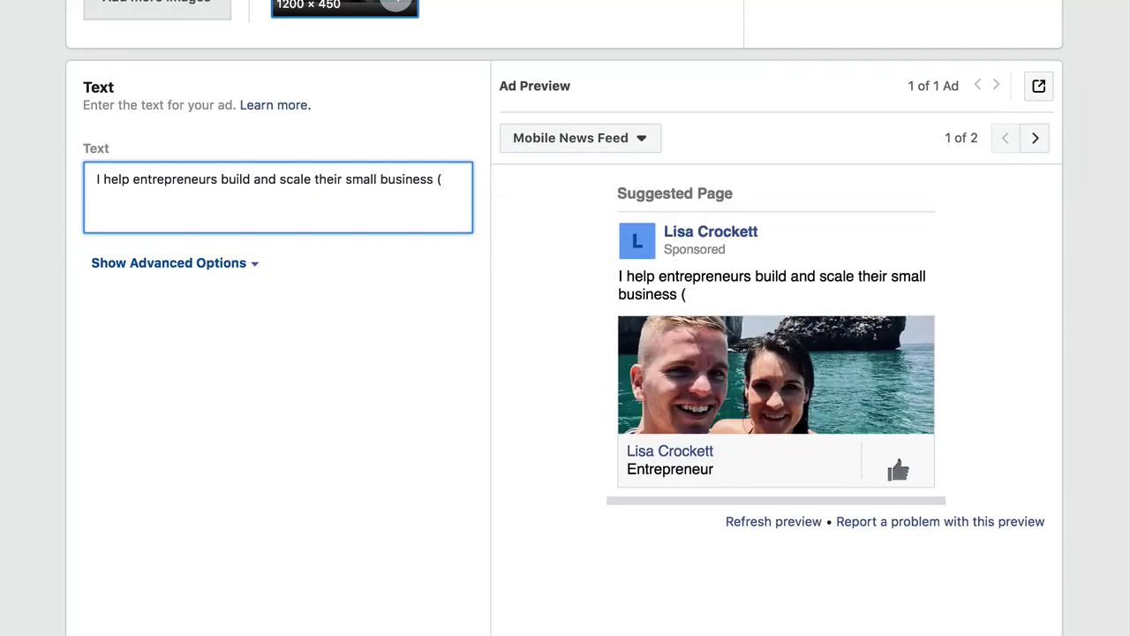
{"action": "type", "text": "come hang out)..."}
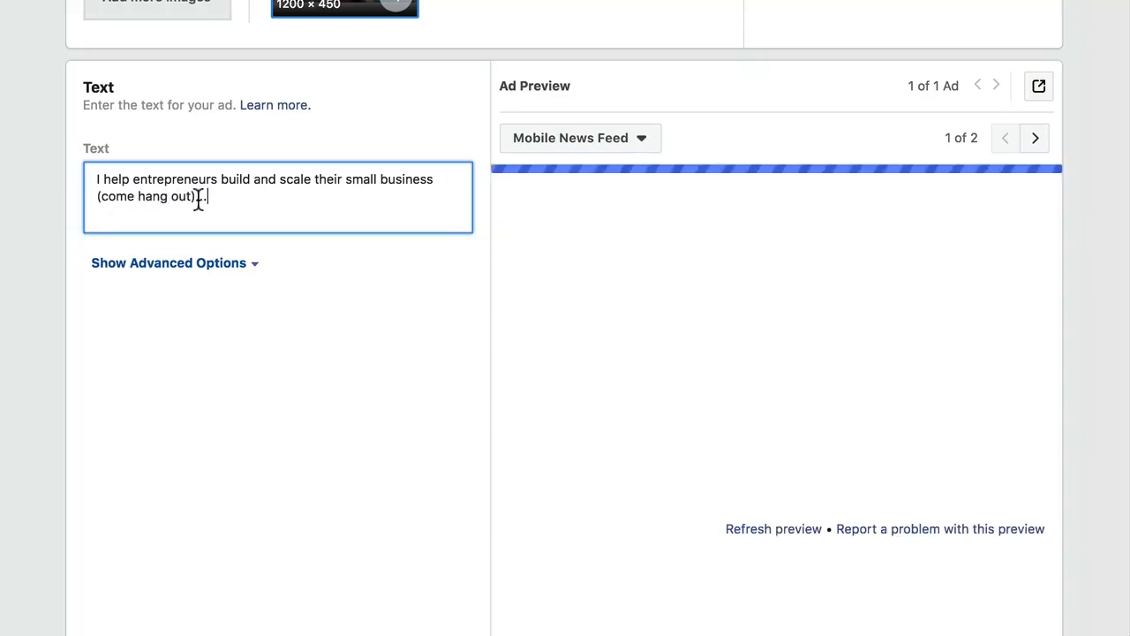
{"action": "left_click", "coordinate": [191, 198]}
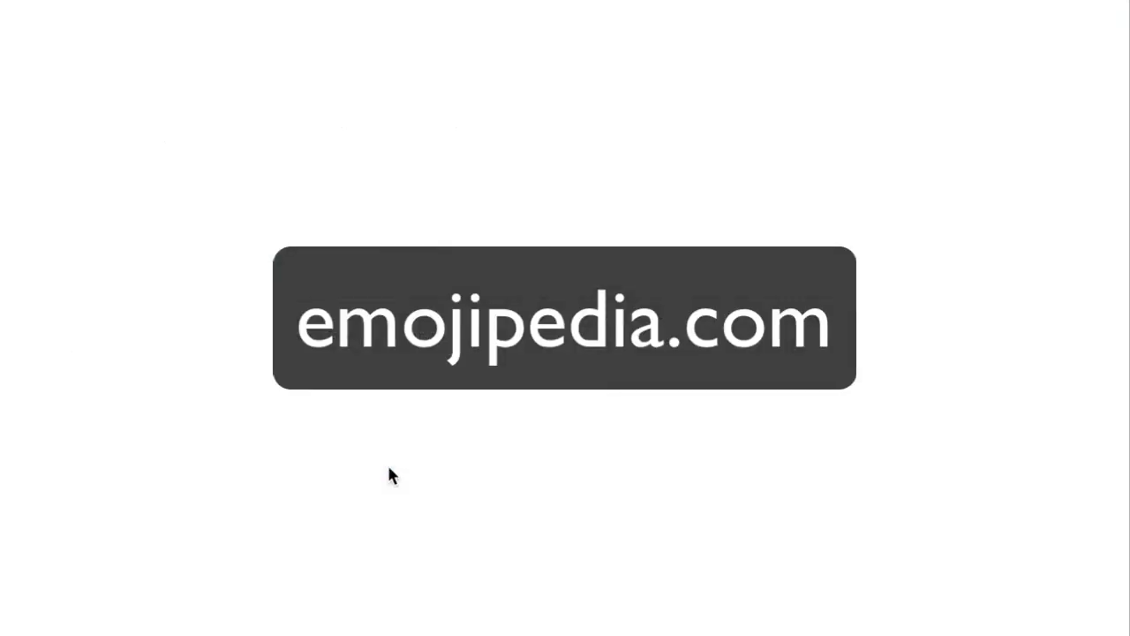
Search the web for emojipedia and open the Emojipedia website
{"action": "type", "text": "oji"}
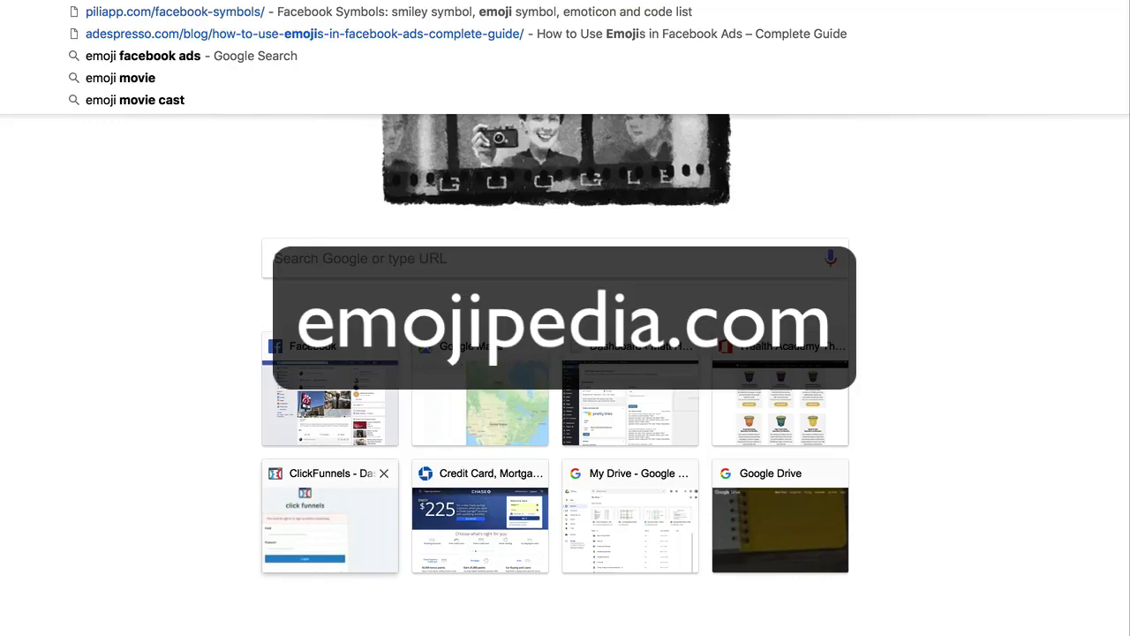
{"action": "type", "text": "pedia"}
{"action": "key", "text": "Return"}
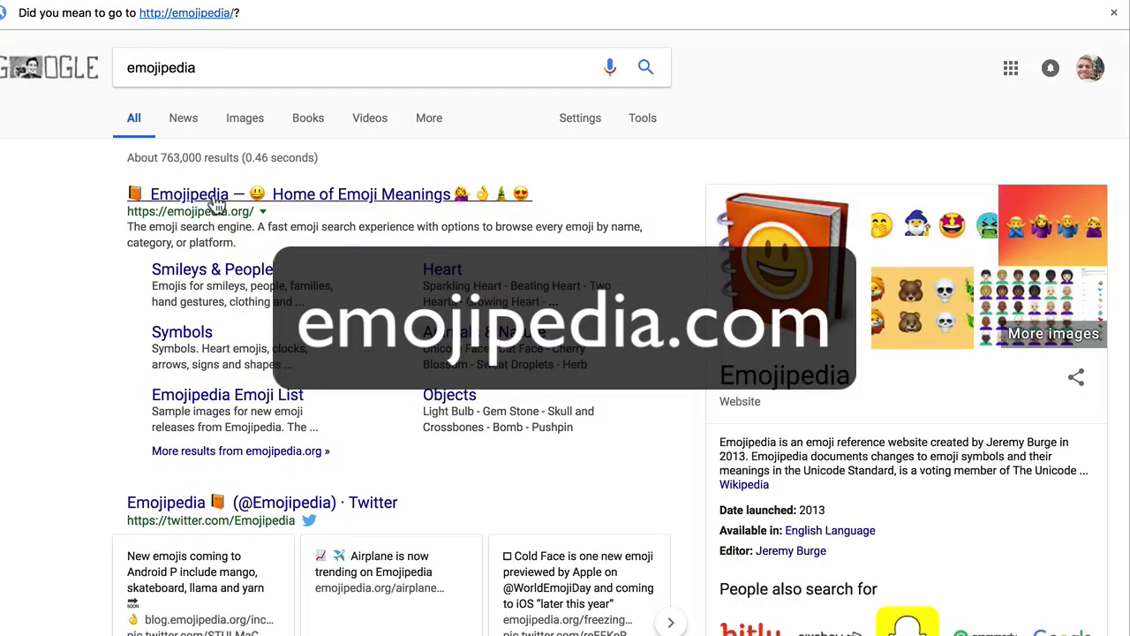
{"action": "left_click", "coordinate": [215, 196]}
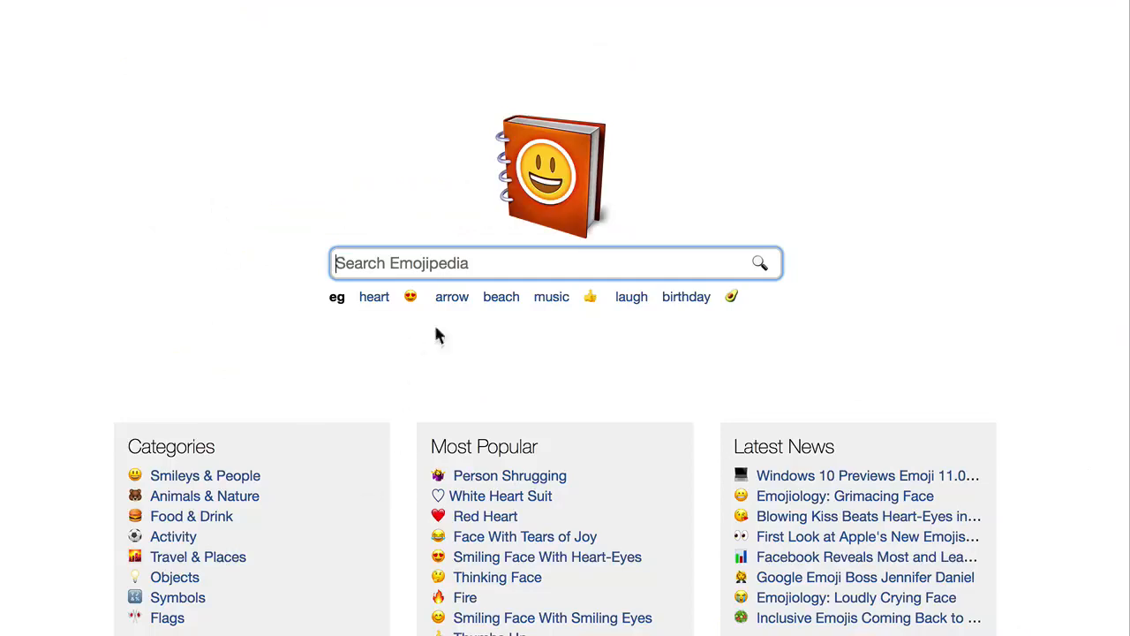
Search Emojipedia for "smile face" and copy the Smiling Face With Sunglasses emoji
{"action": "left_click", "coordinate": [449, 262]}
{"action": "type", "text": "smile face"}
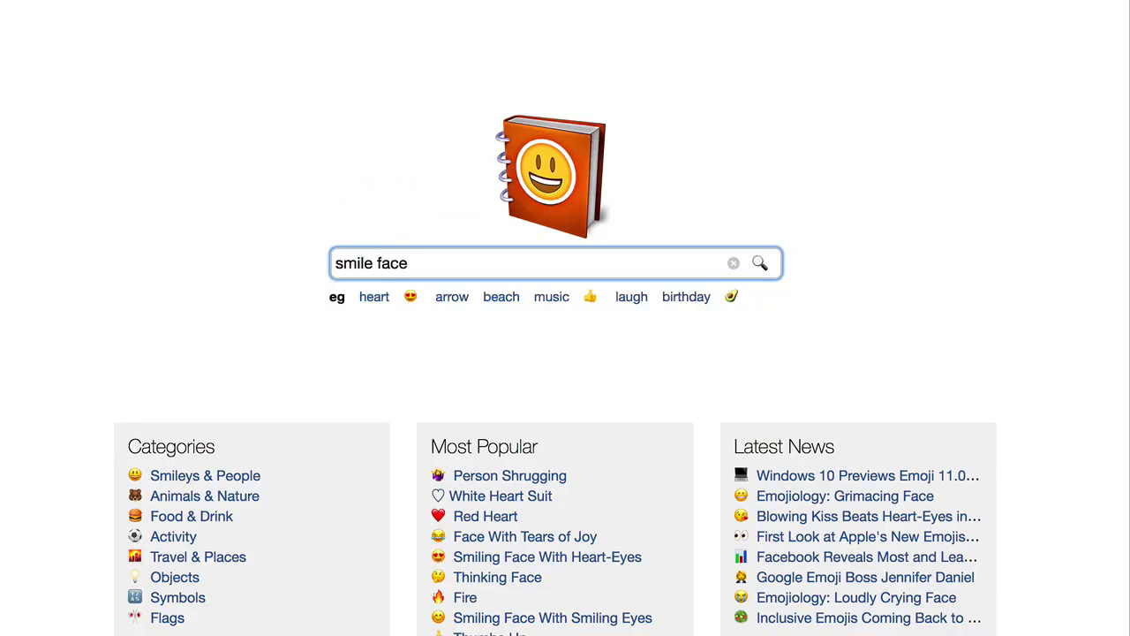
{"action": "key", "text": "Return"}
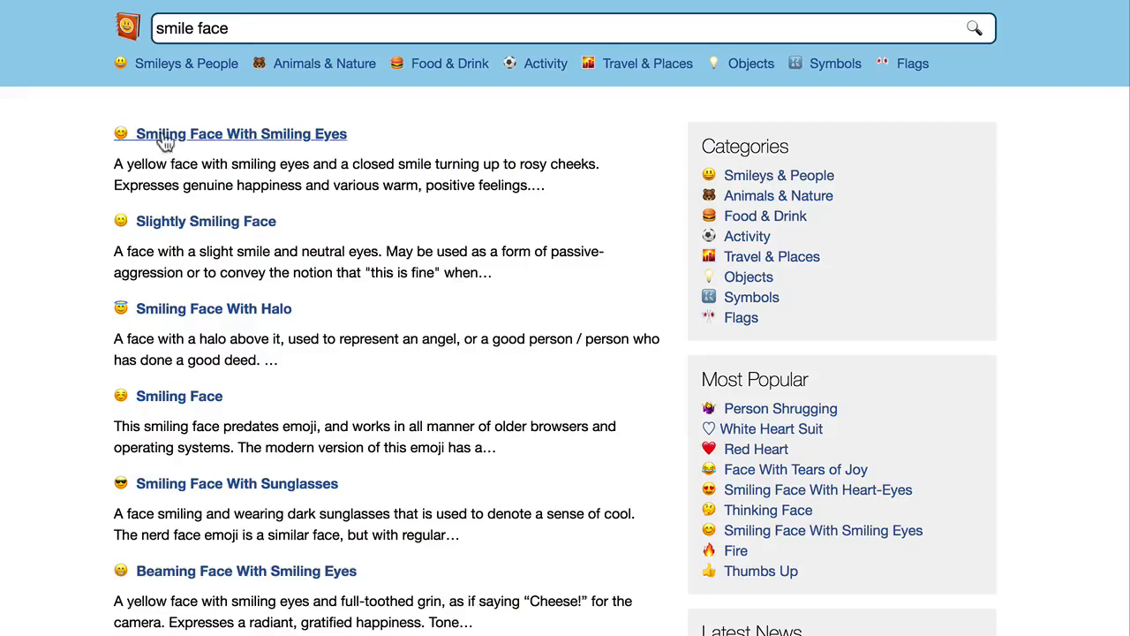
{"action": "left_click", "coordinate": [155, 484]}
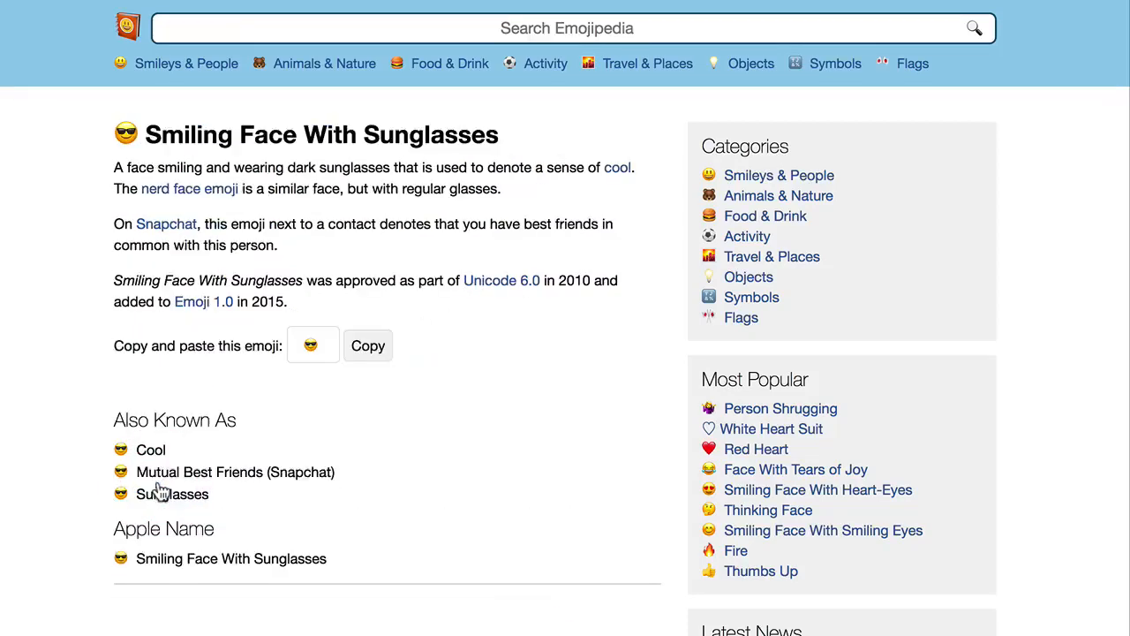
{"action": "left_click", "coordinate": [368, 346]}
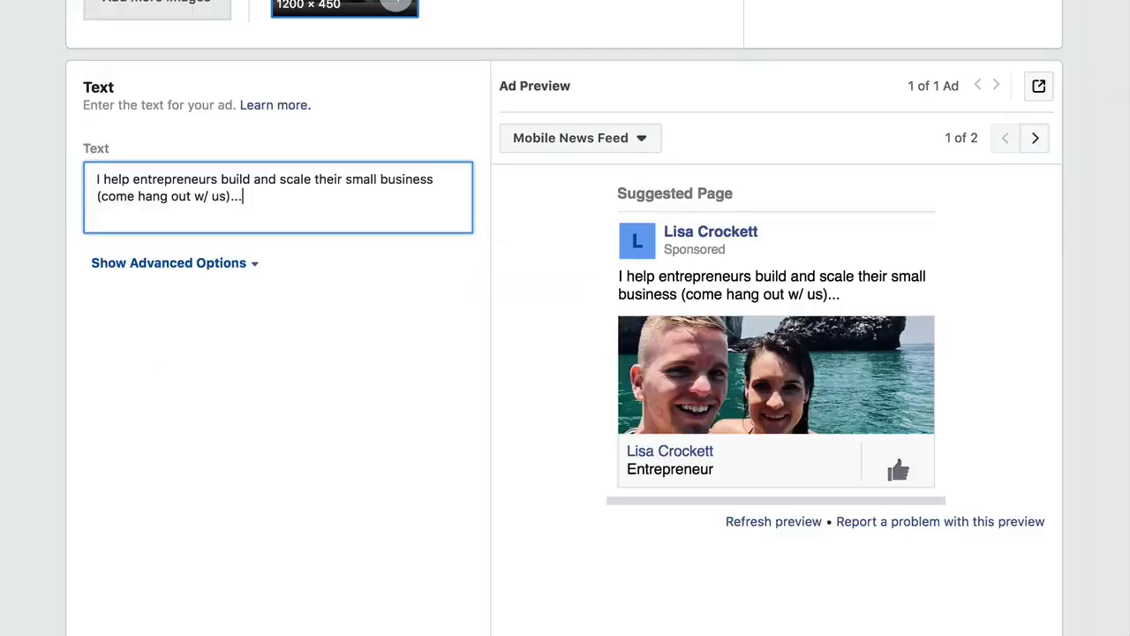
Switch to the Facebook ad and paste the sunglasses emoji at both the end and the start of the ad text
{"action": "key", "text": "super+v"}
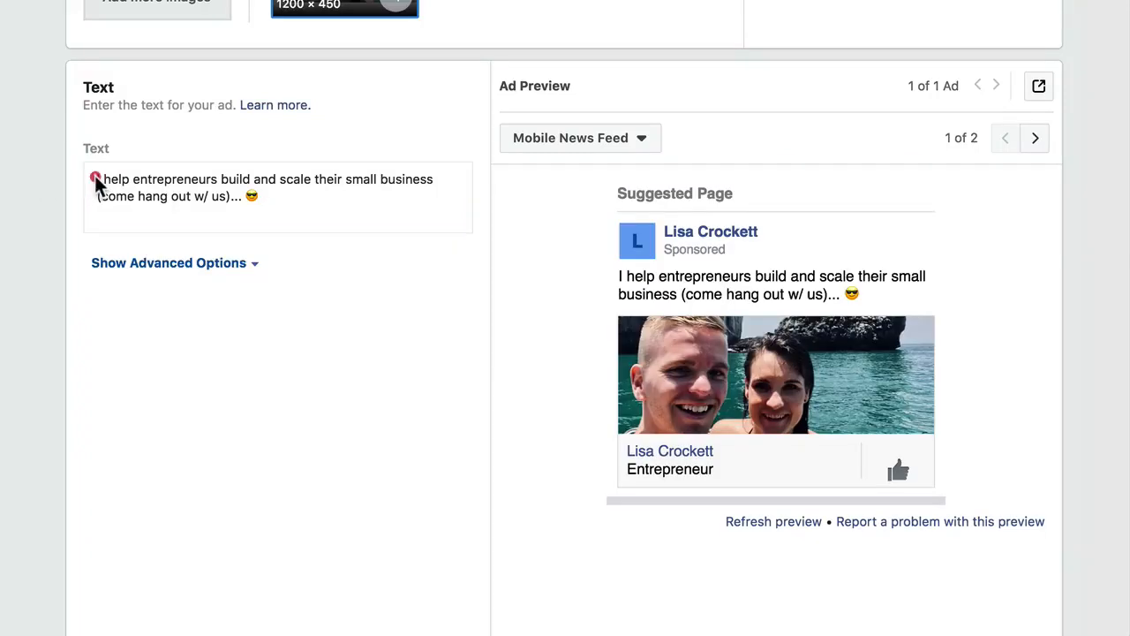
{"action": "left_click", "coordinate": [95, 180]}
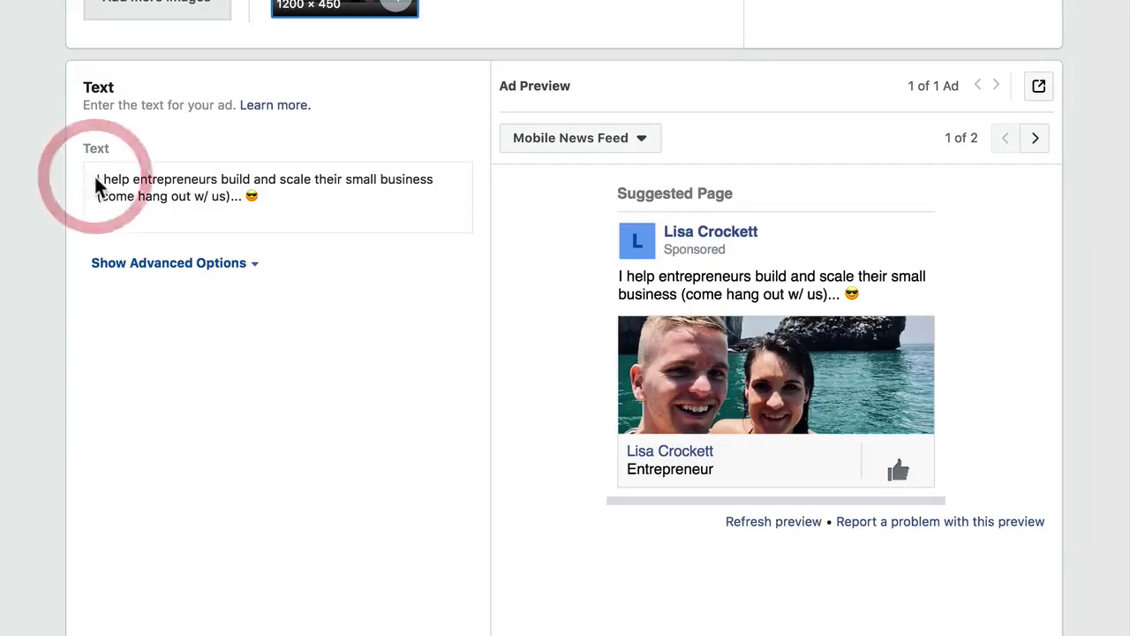
{"action": "left_click", "coordinate": [96, 179]}
{"action": "key", "text": "super+v"}
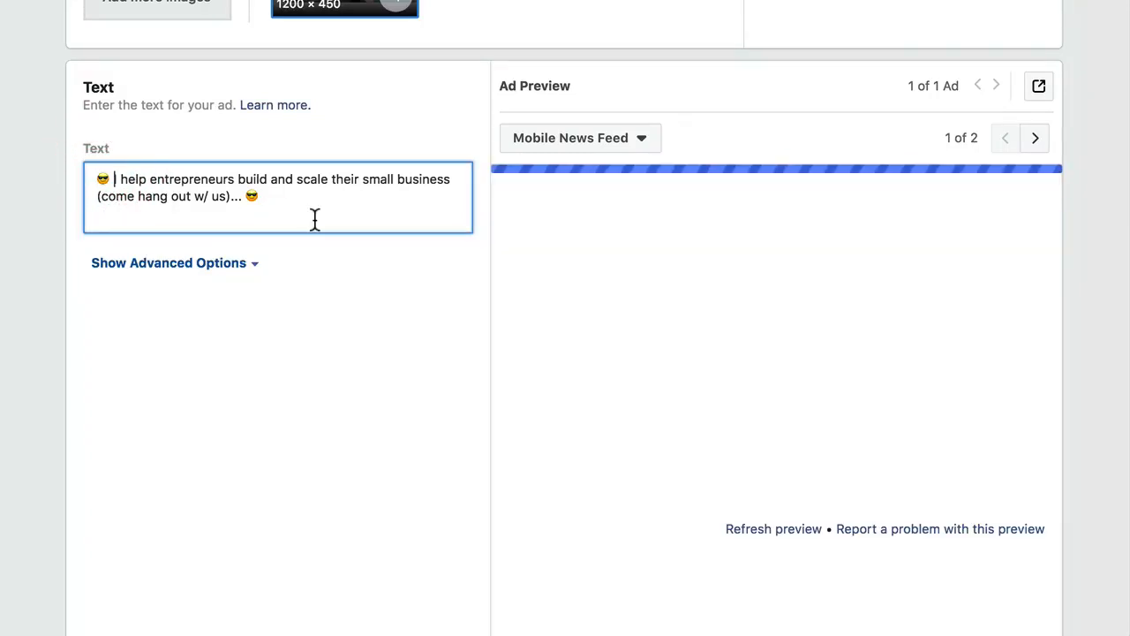
{"action": "left_click", "coordinate": [316, 199]}
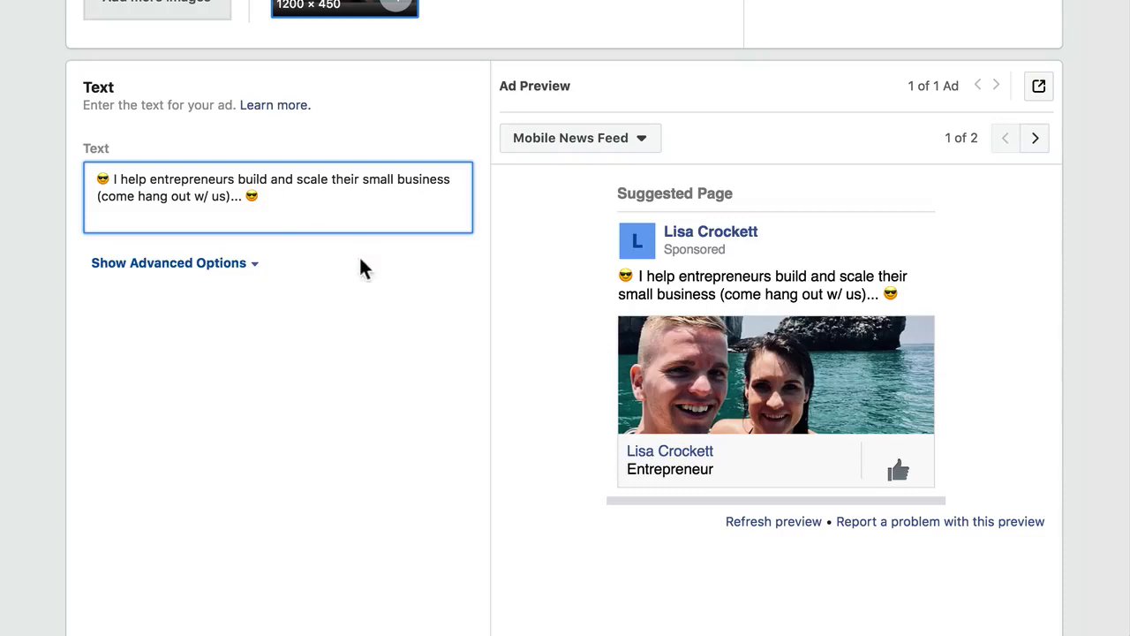
Expand the ad text's advanced options to review them, and collapse them again
{"action": "left_click", "coordinate": [185, 268]}
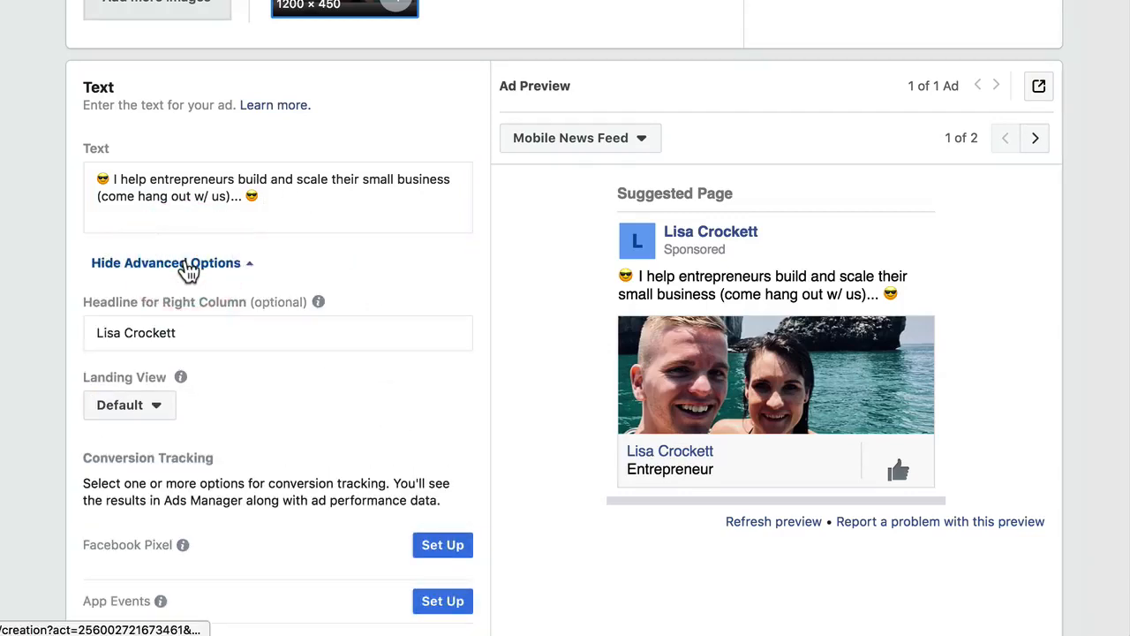
{"action": "left_click", "coordinate": [186, 268]}
{"action": "scroll", "coordinate": [415, 371], "scroll_direction": "down", "scroll_amount": 3}
{"action": "scroll", "coordinate": [413, 363], "scroll_direction": "down", "scroll_amount": 2}
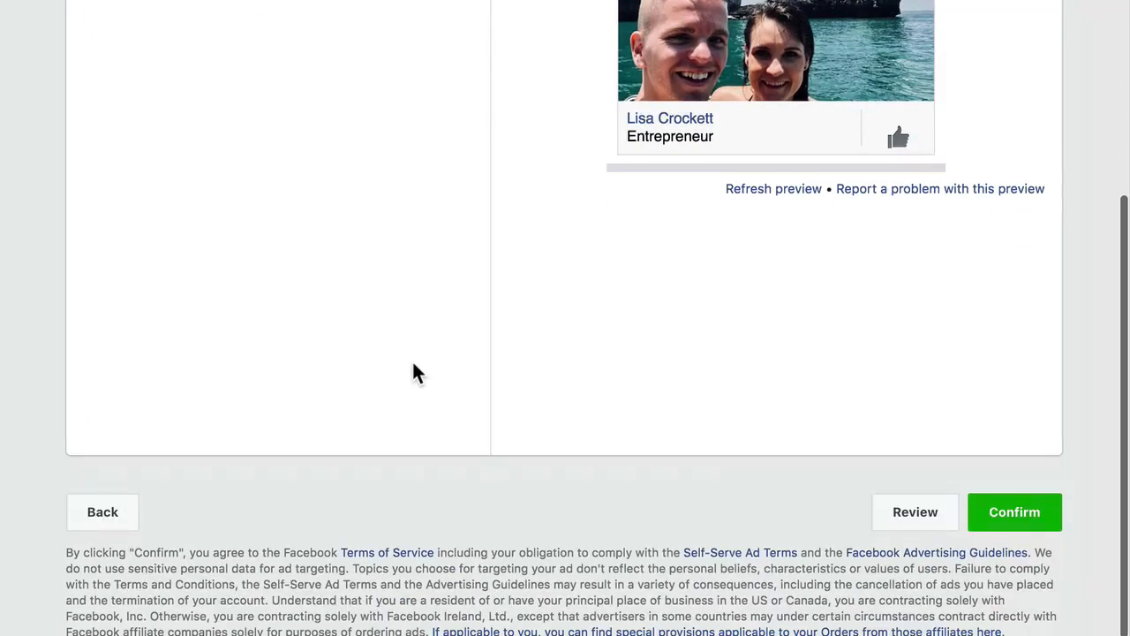
Confirm the ad to view the available payment methods, and cancel without adding one
{"action": "left_click", "coordinate": [1019, 514]}
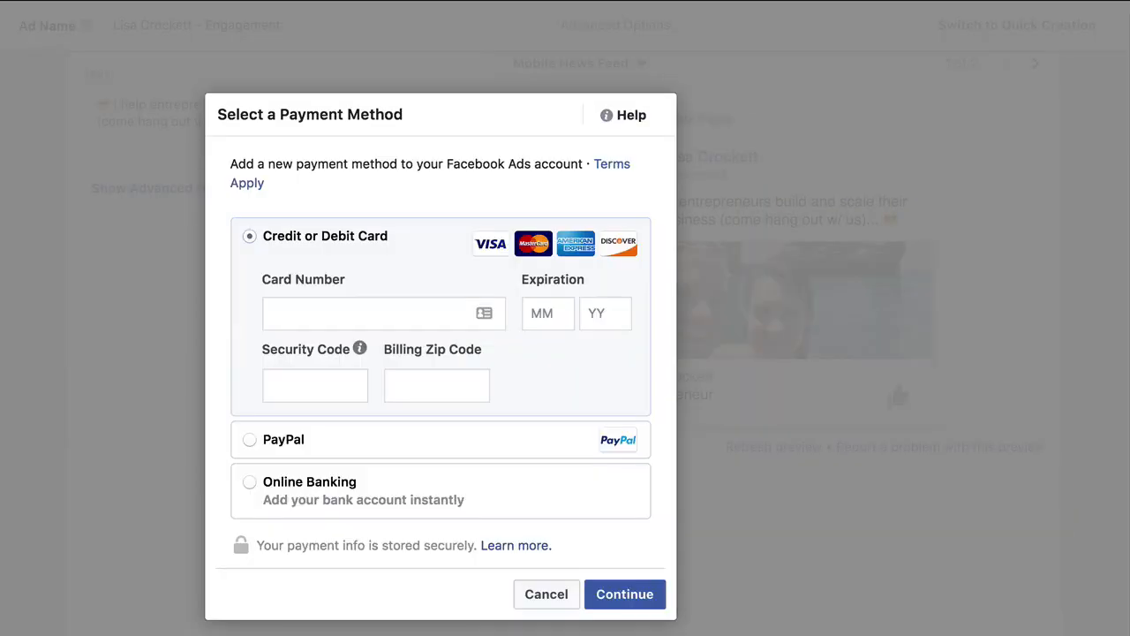
{"action": "left_click", "coordinate": [547, 594]}
{"action": "scroll", "coordinate": [653, 318], "scroll_direction": "up", "scroll_amount": 1}
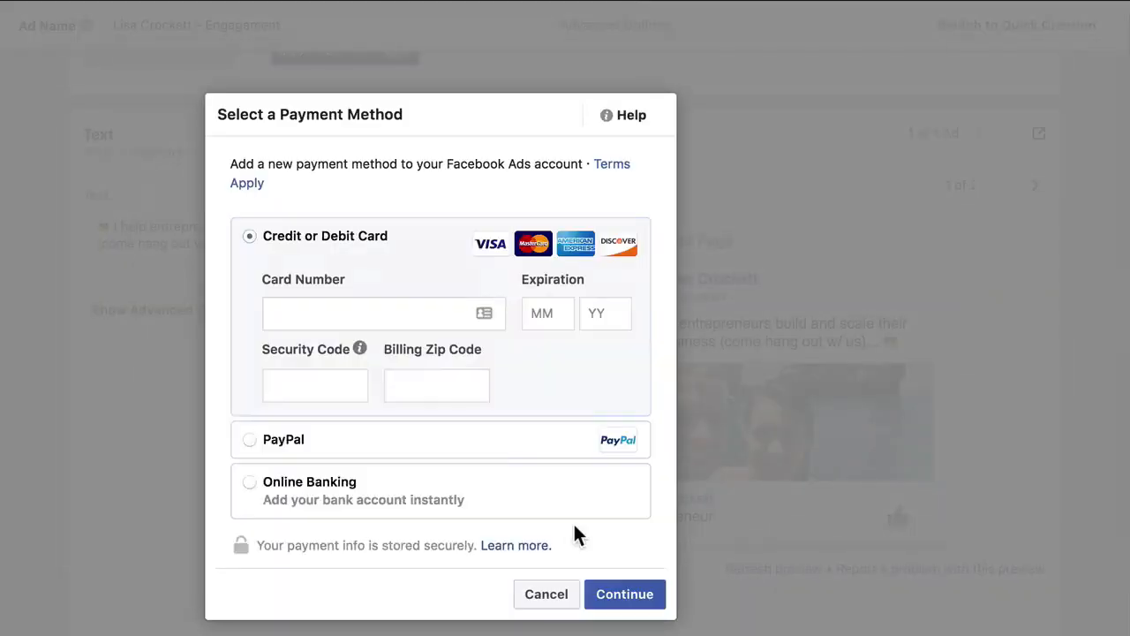
{"action": "left_click", "coordinate": [546, 597]}
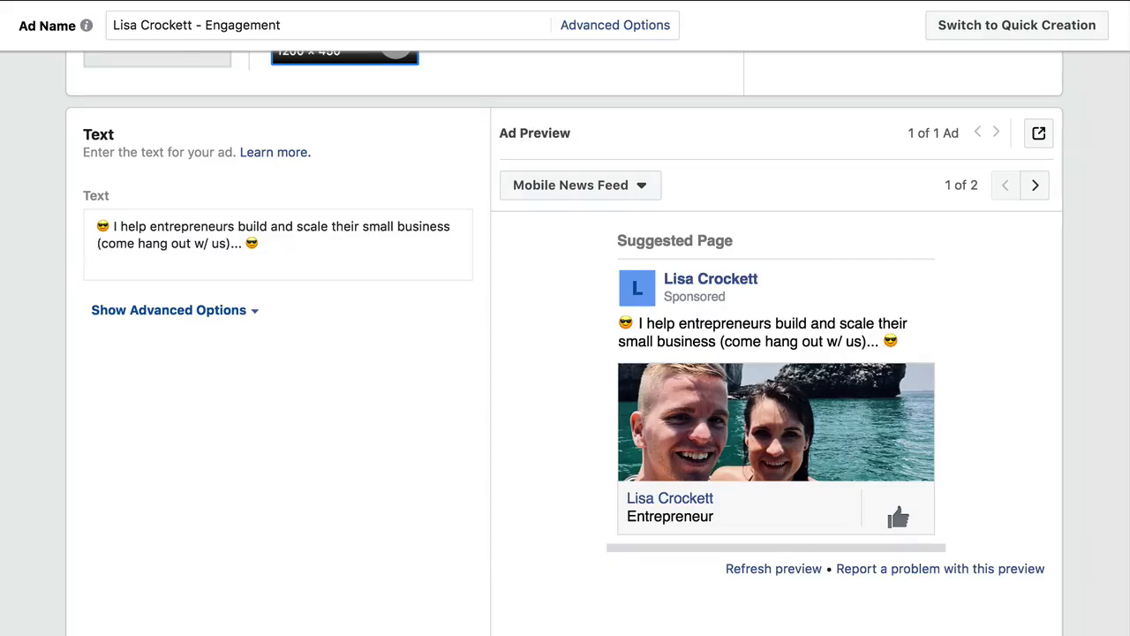
{"action": "scroll", "coordinate": [279, 529], "scroll_direction": "up", "scroll_amount": 15}
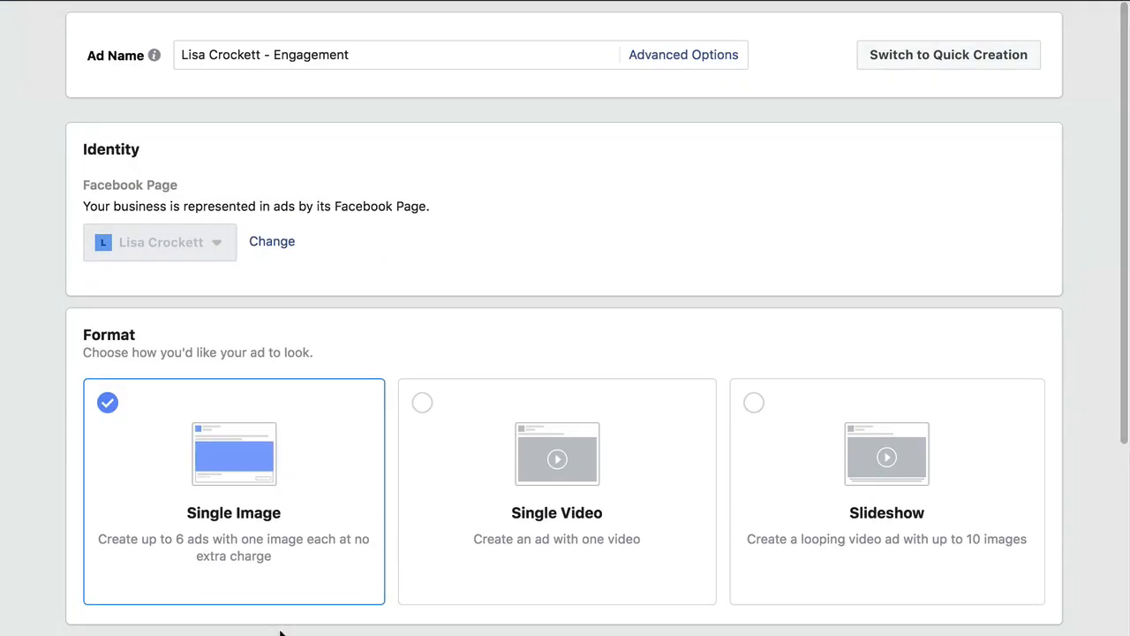